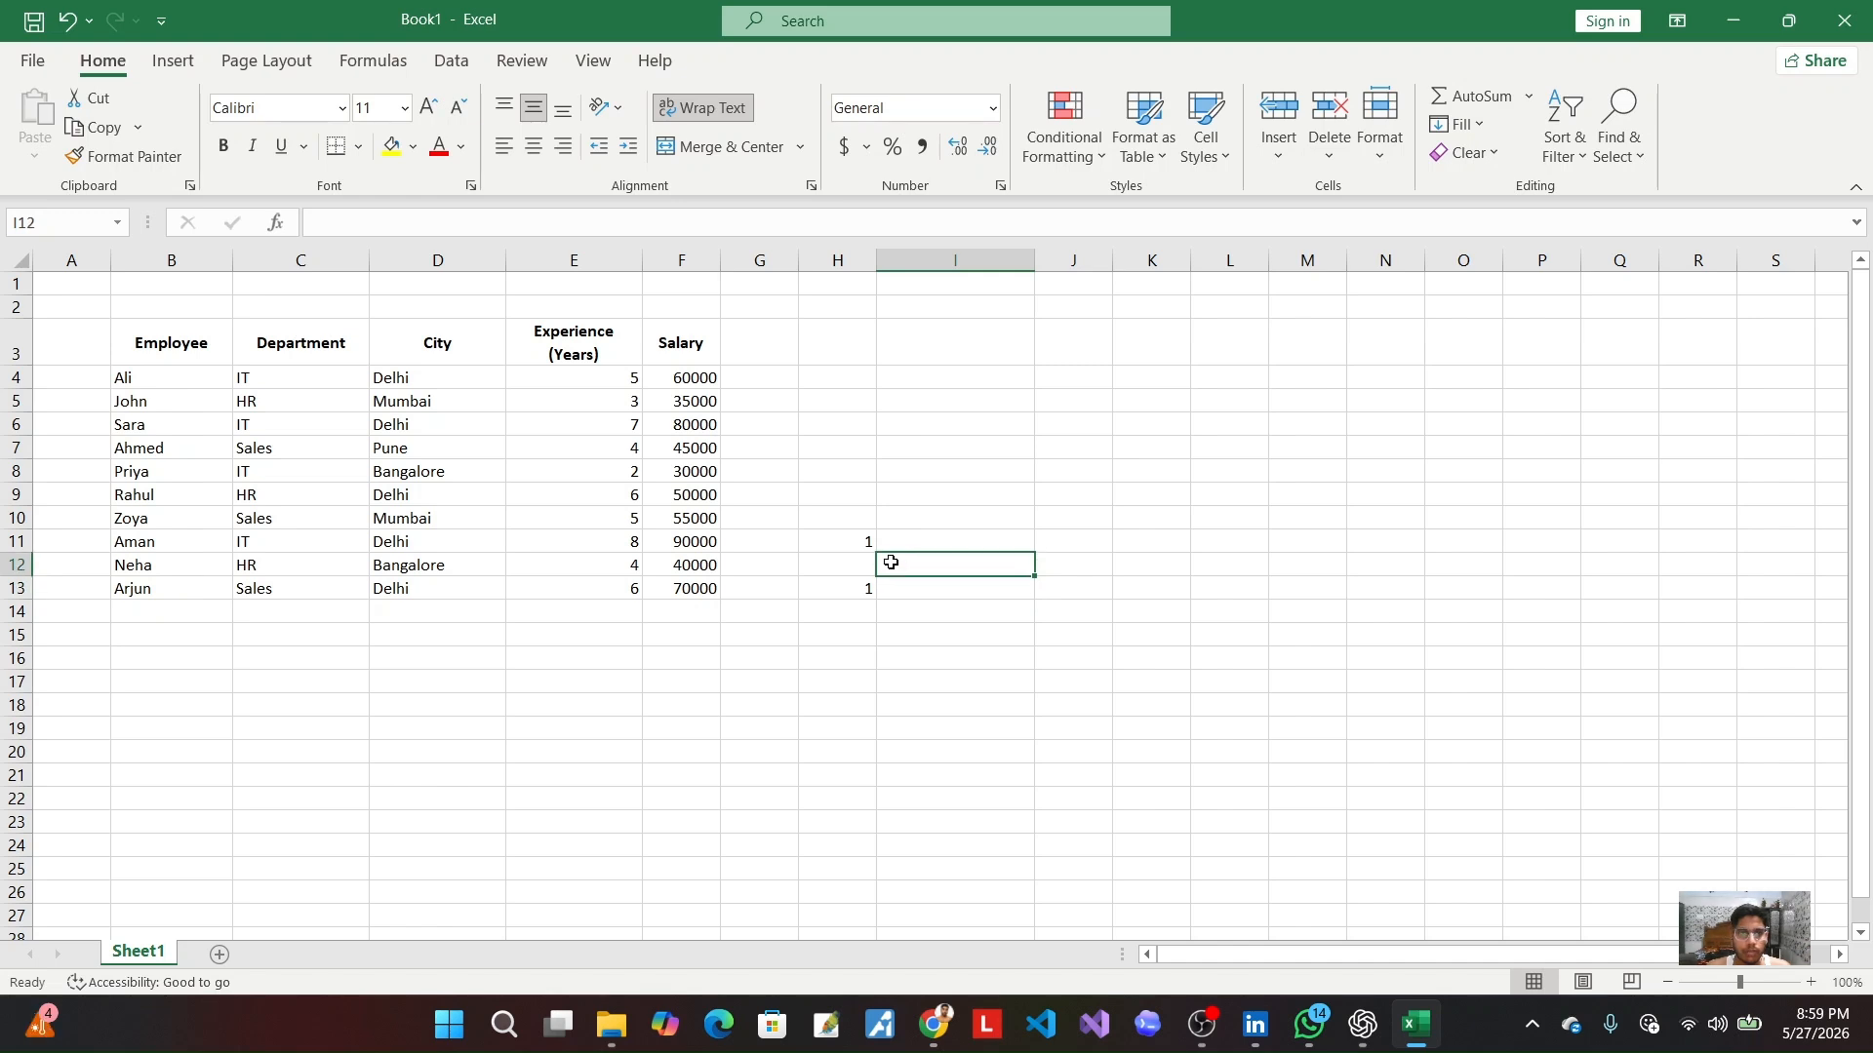
left_click(851, 509)
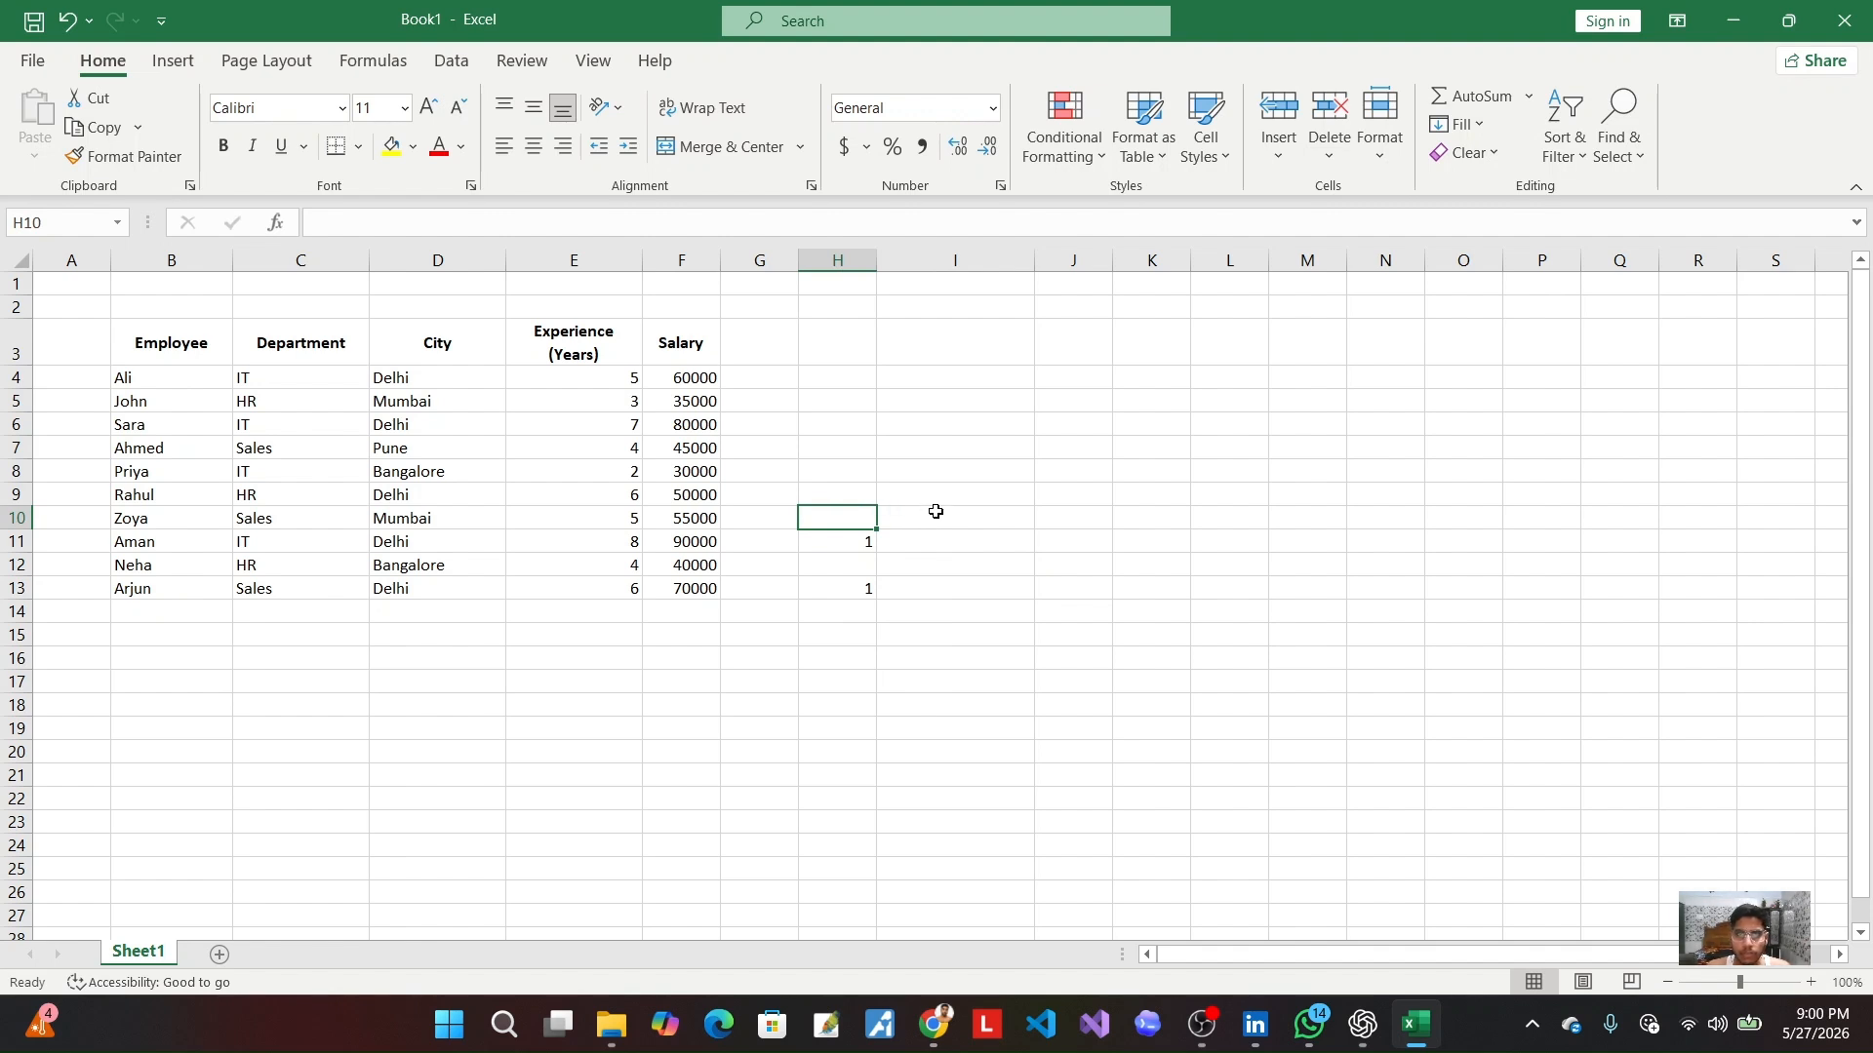
left_click_drag(945, 523, 927, 447)
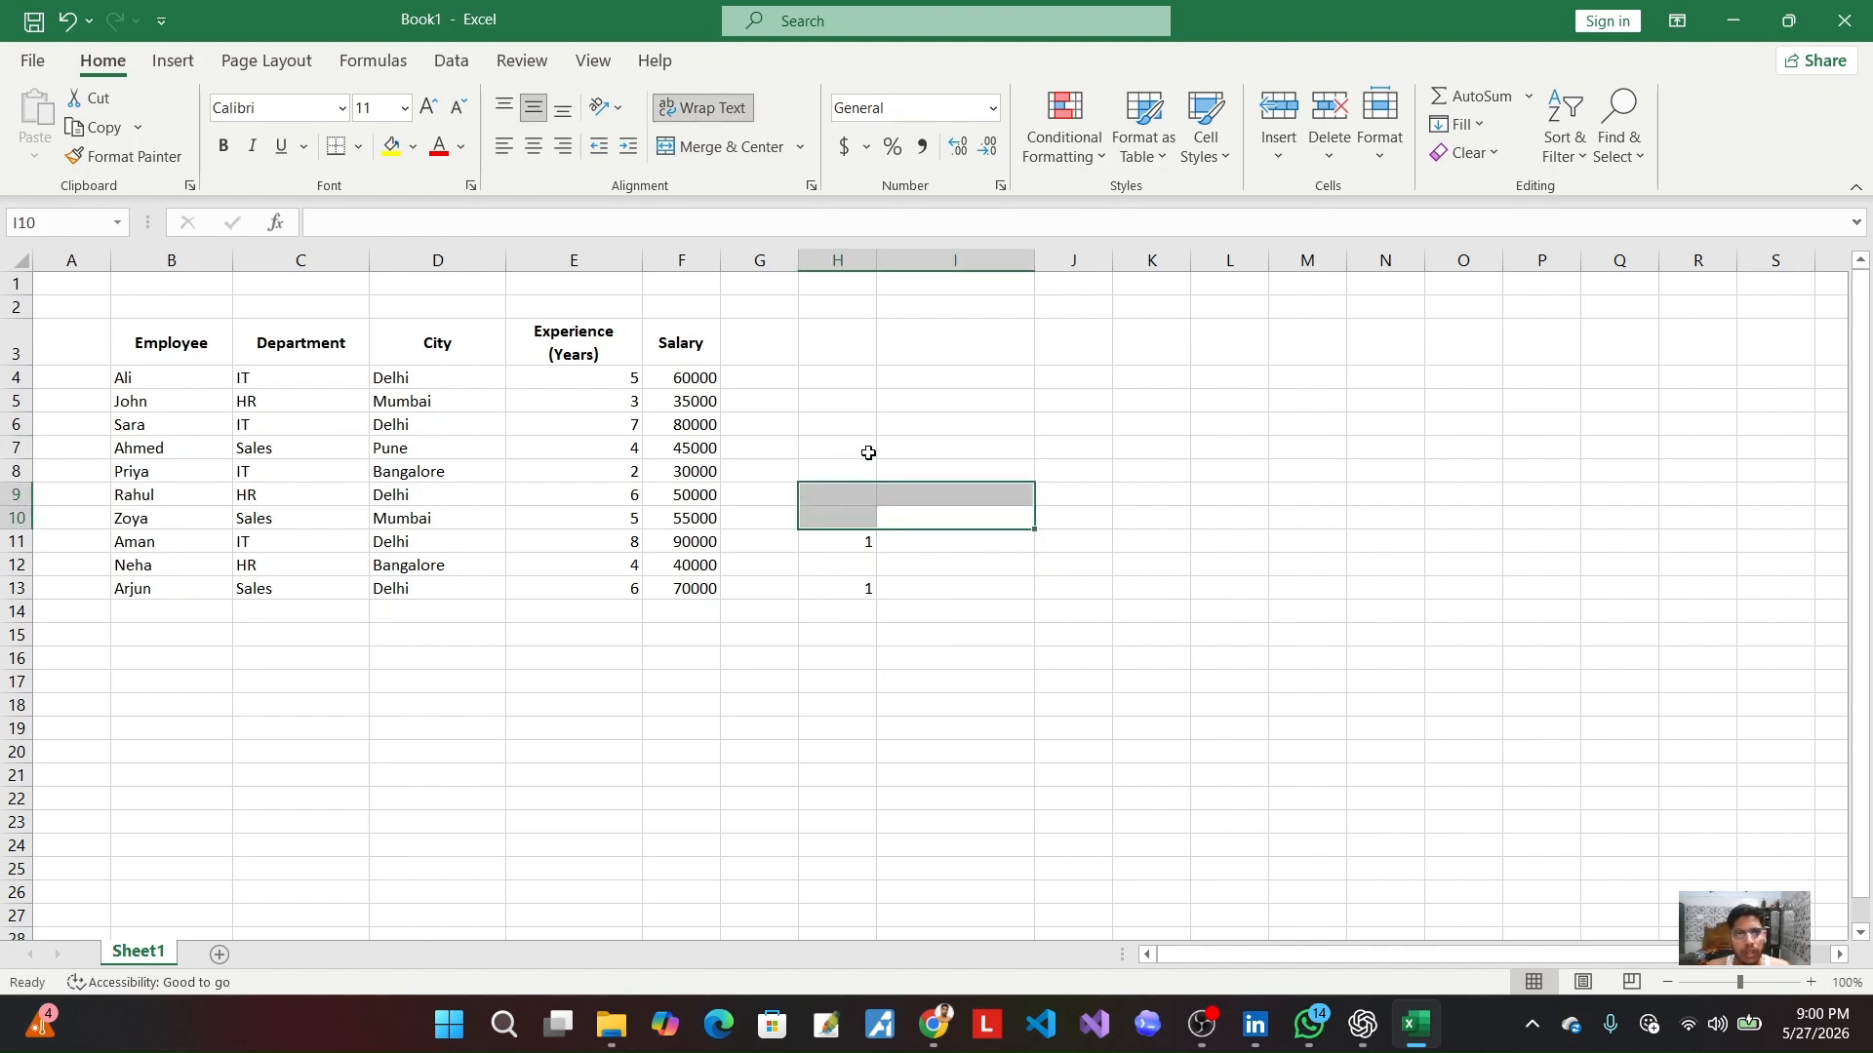
left_click(868, 452)
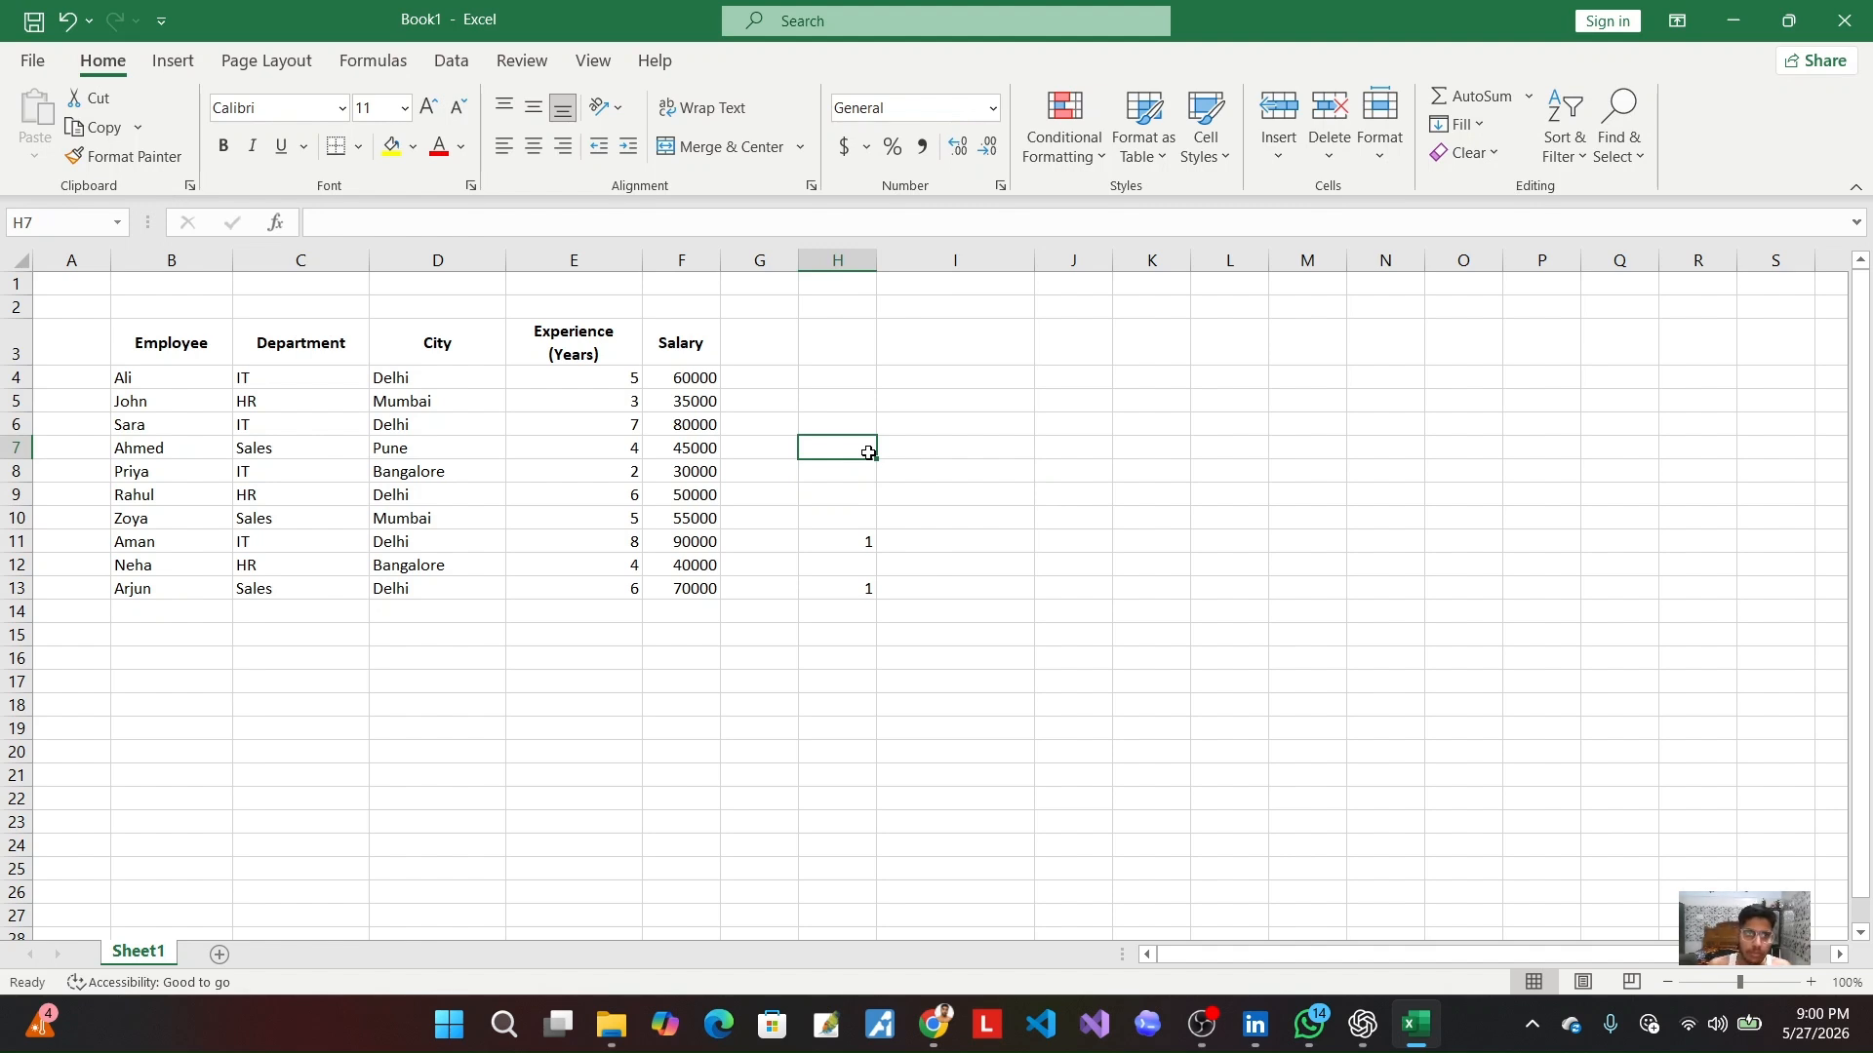
left_click(825, 388)
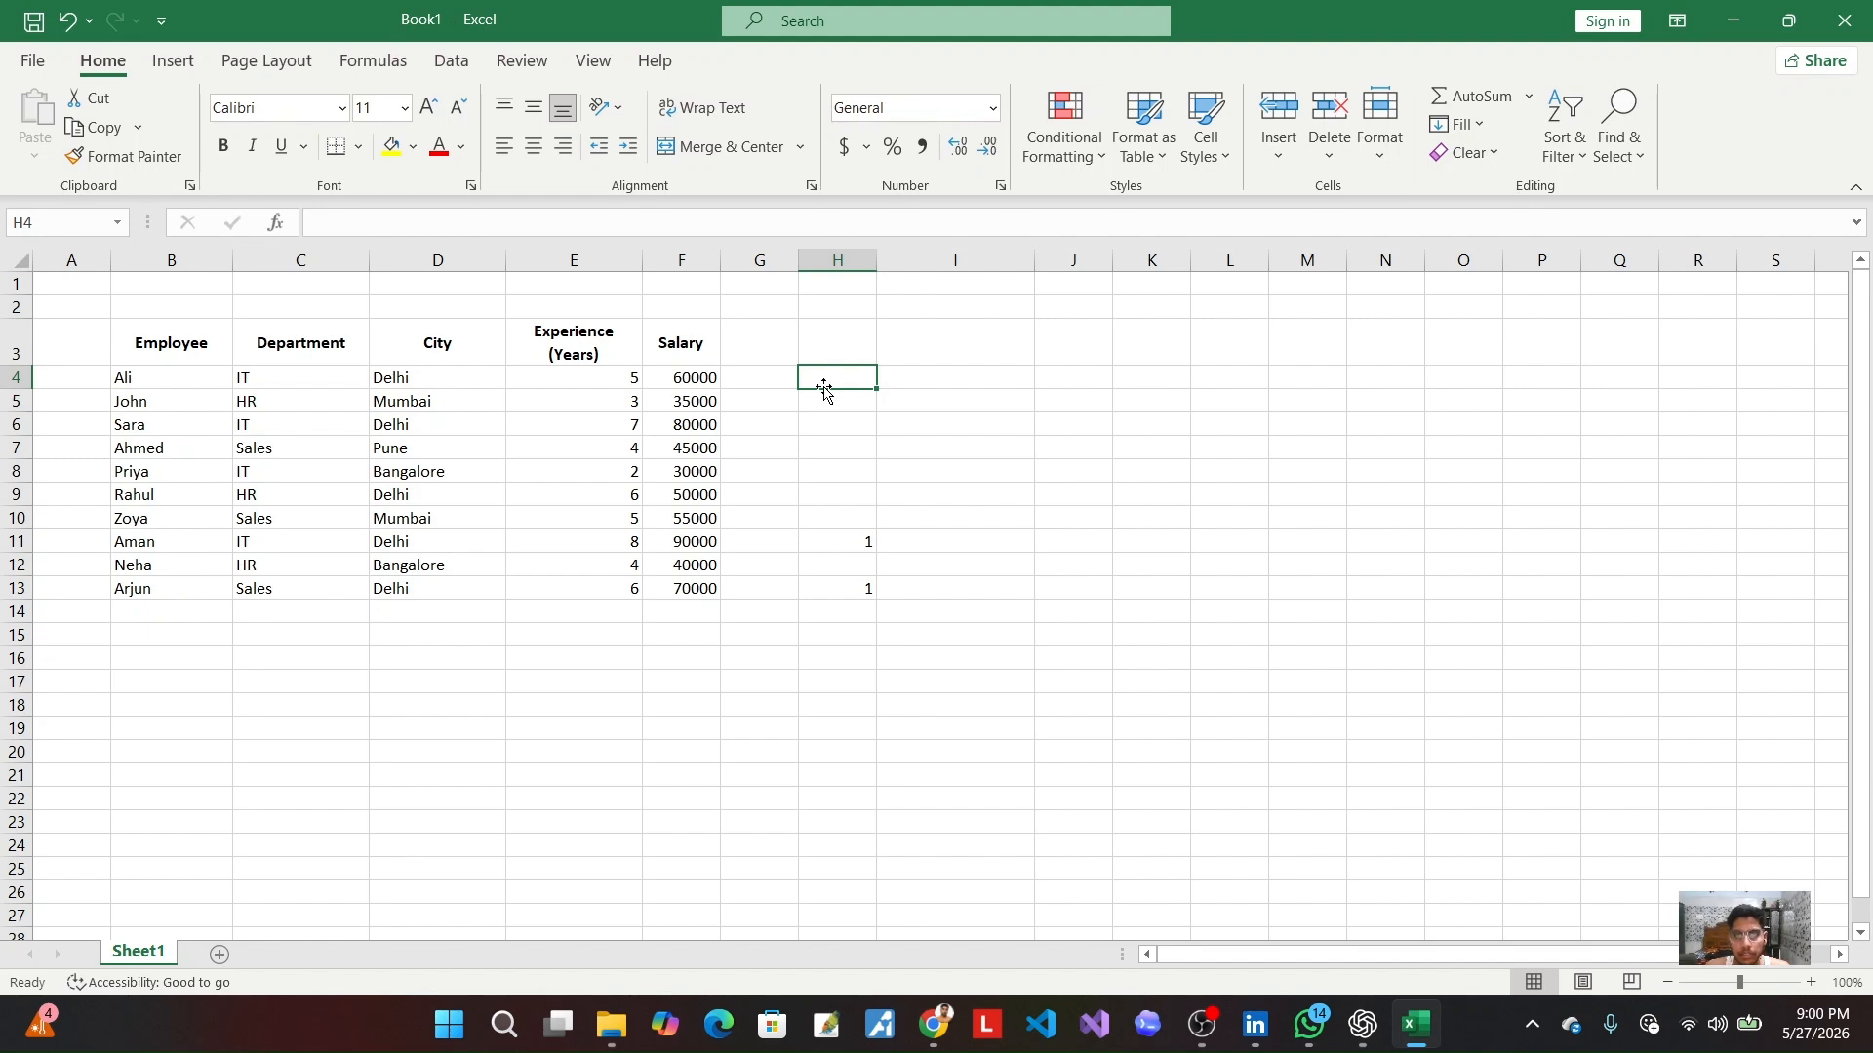
left_click_drag(949, 382, 970, 553)
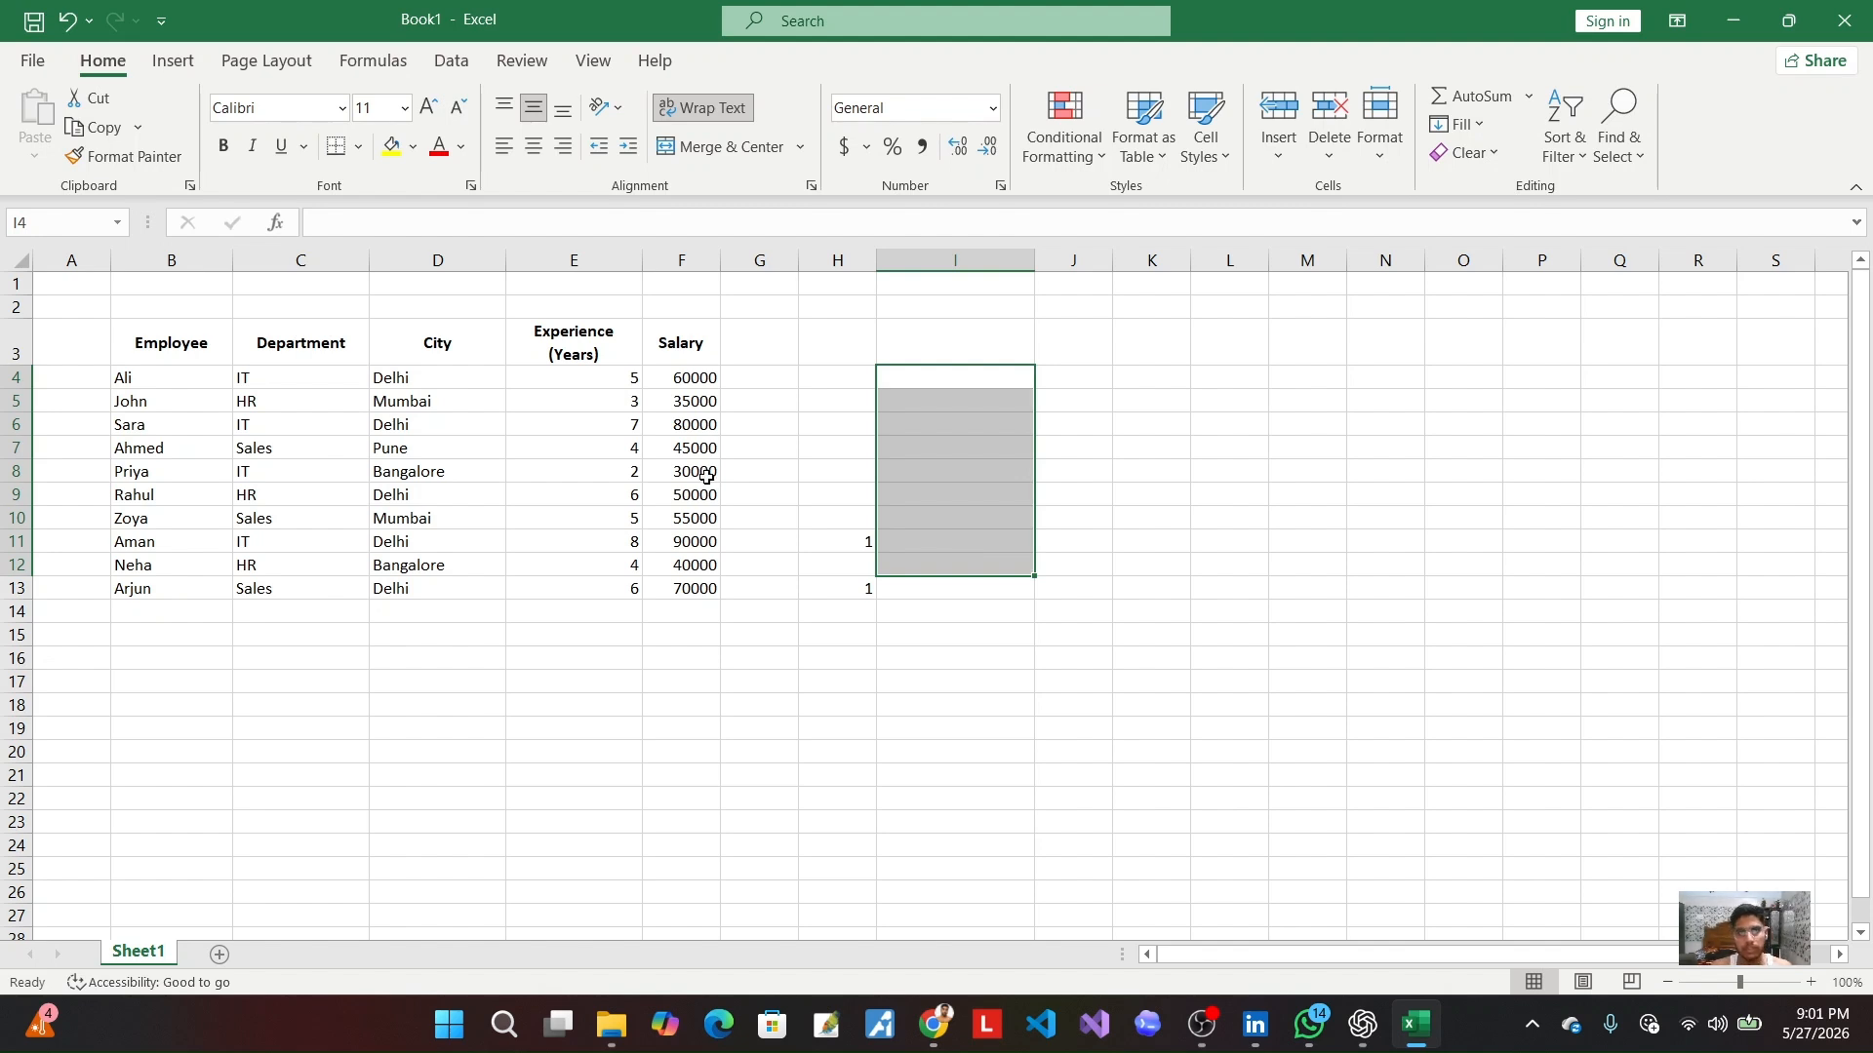
left_click(823, 426)
left_click_drag(110, 349, 781, 591)
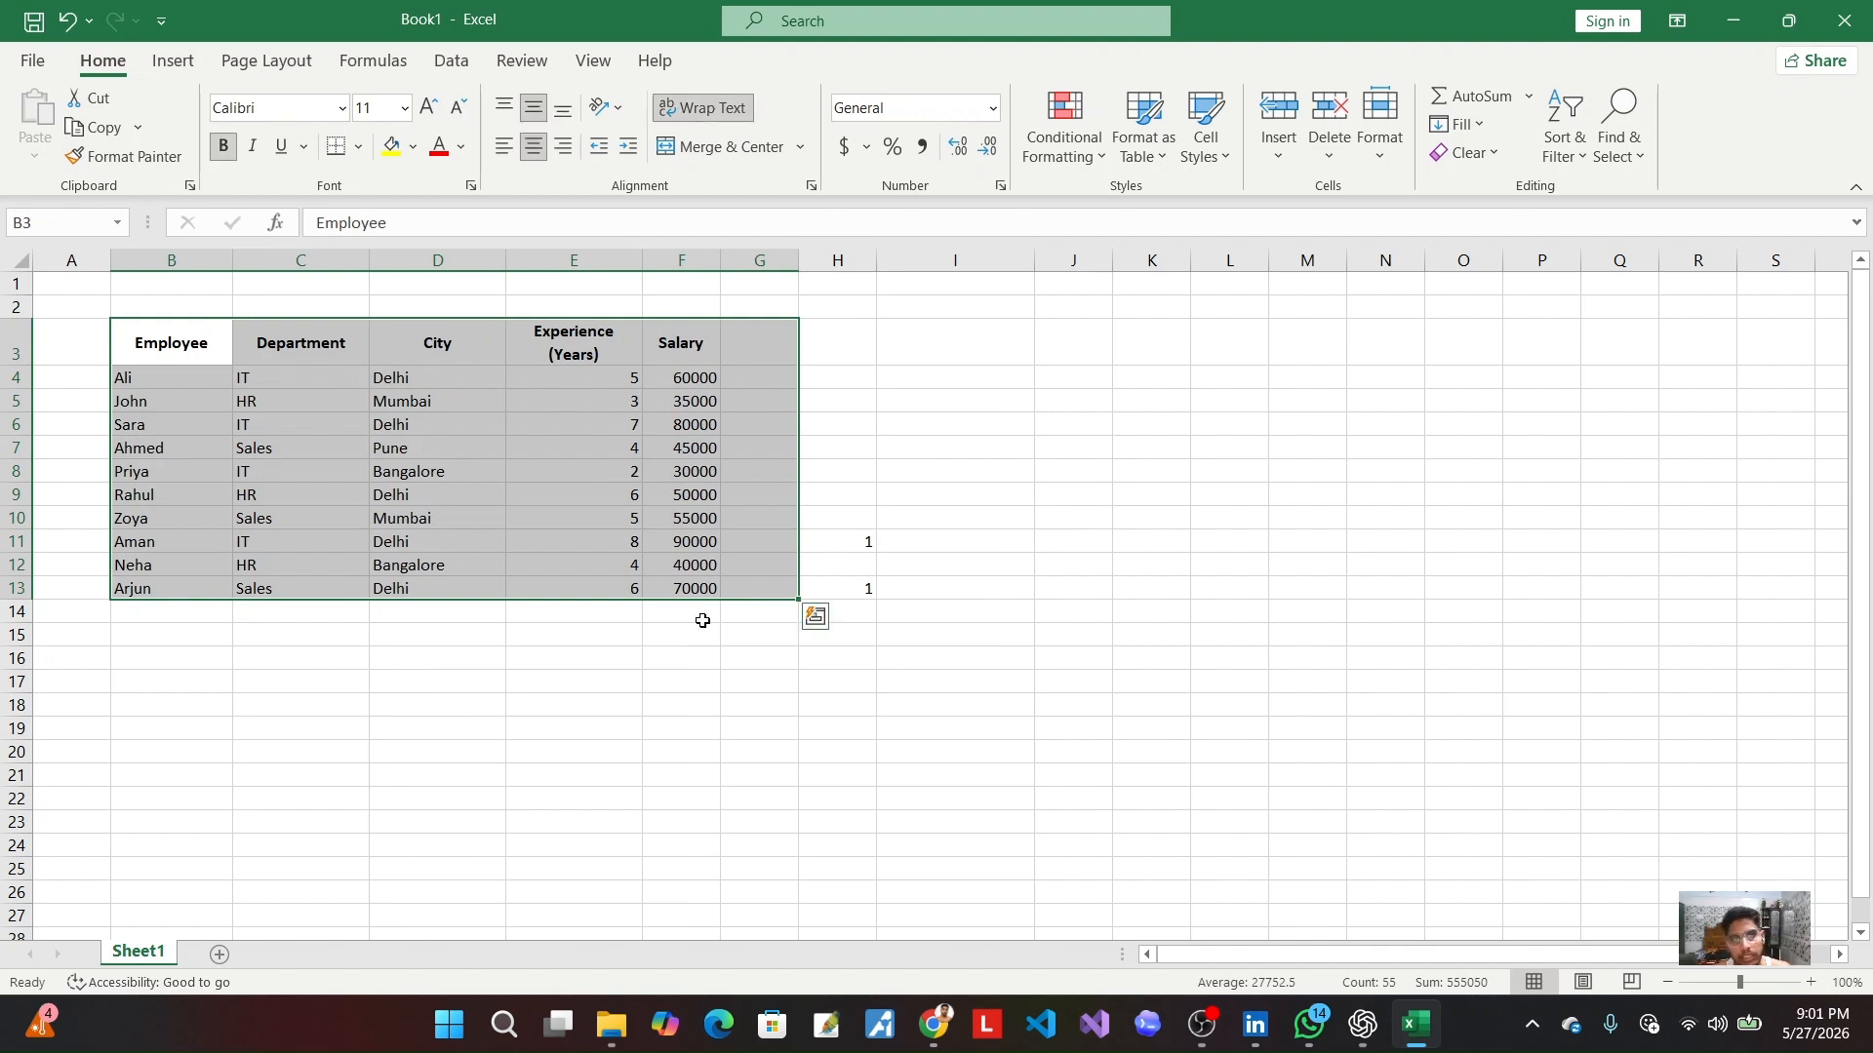
left_click(181, 384)
left_click_drag(183, 394, 735, 581)
Step: Clear the stray numbers beside the employee table by emptying the range H10:I15
left_click_drag(835, 518, 893, 646)
key("Delete")
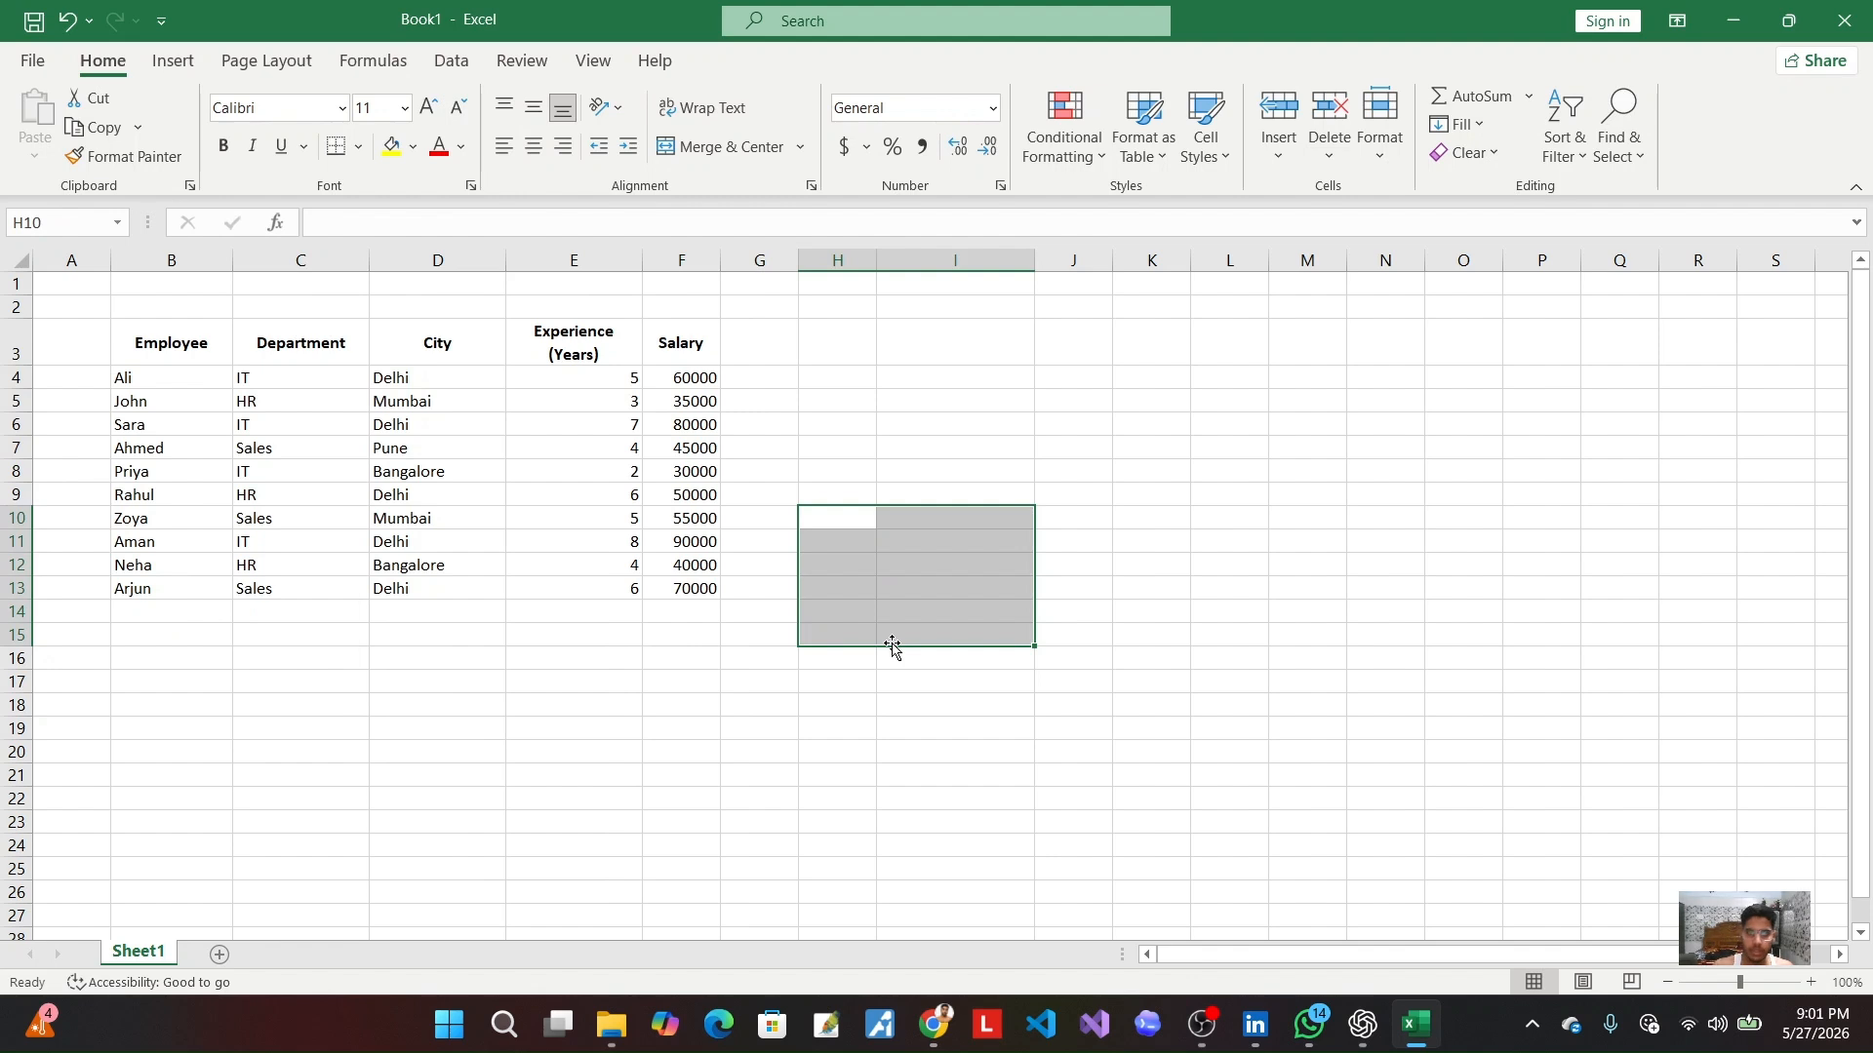
left_click(836, 469)
Step: Total the Salary column in cell F15 with the formula =SUM(F4:F13)
left_click(680, 633)
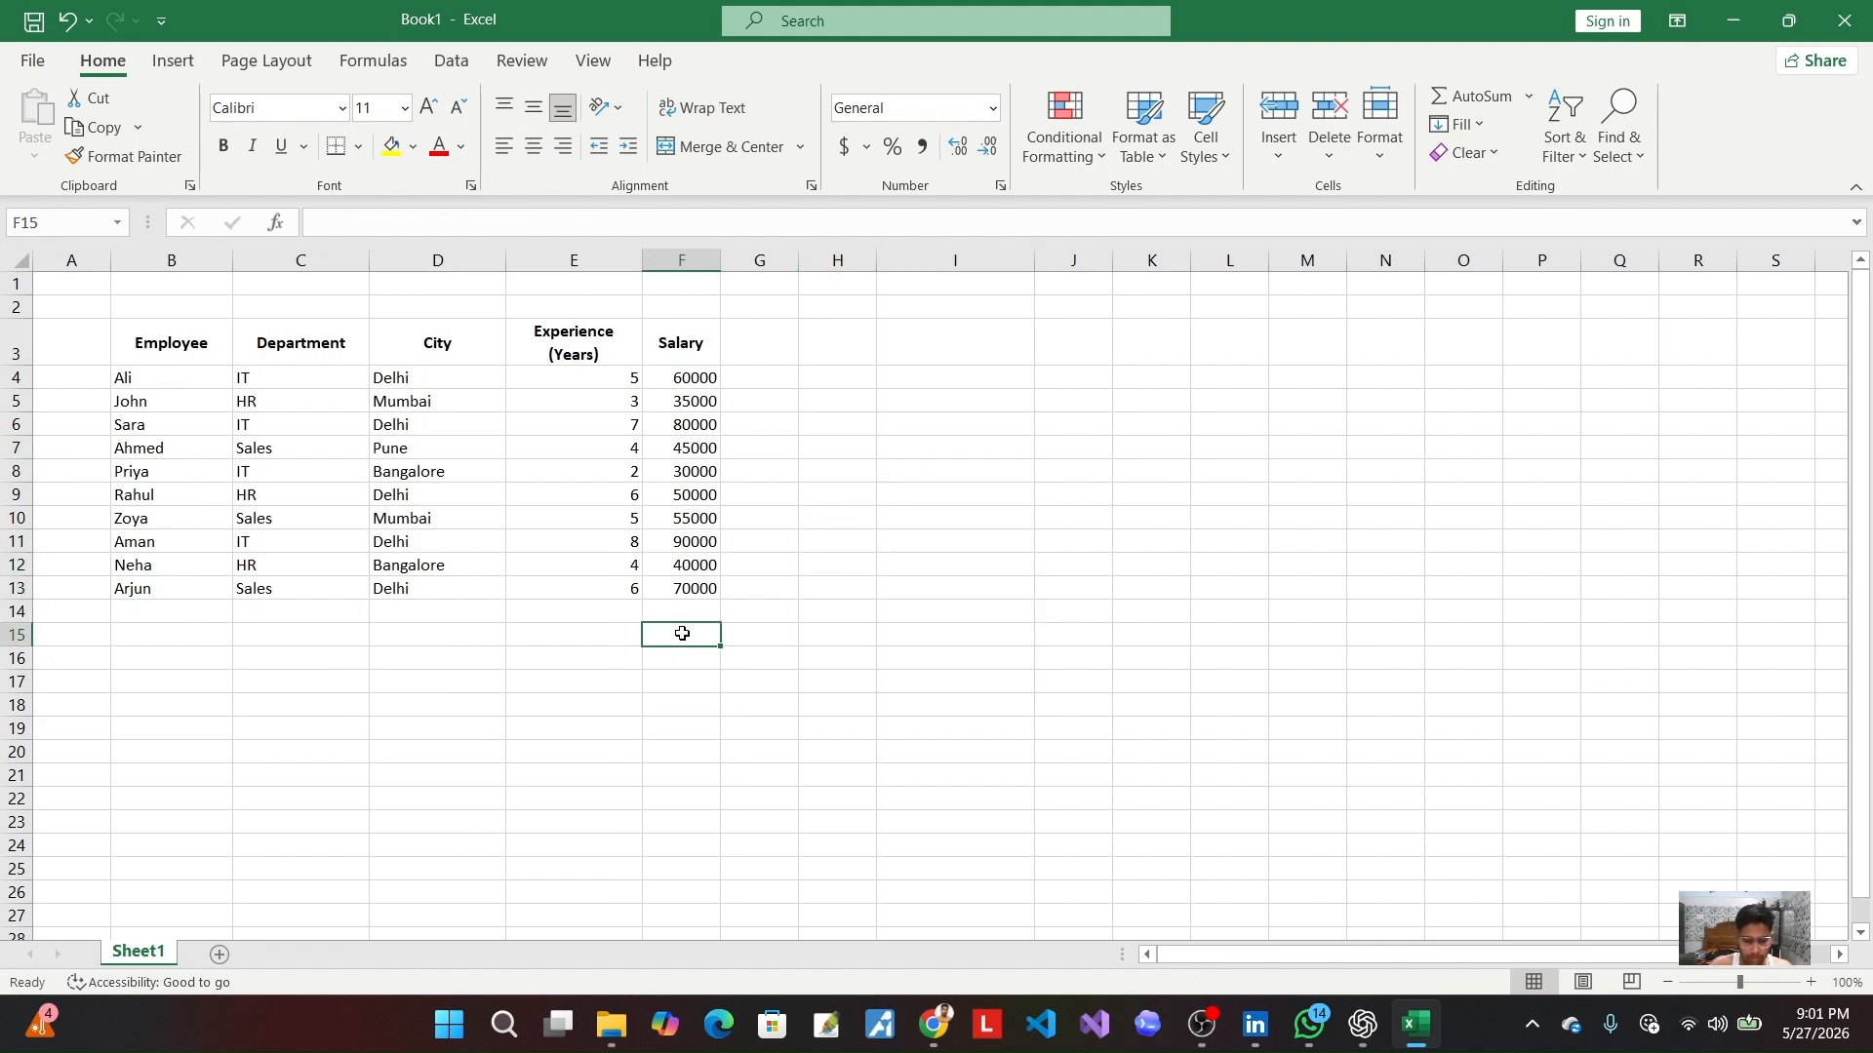
type("=sum")
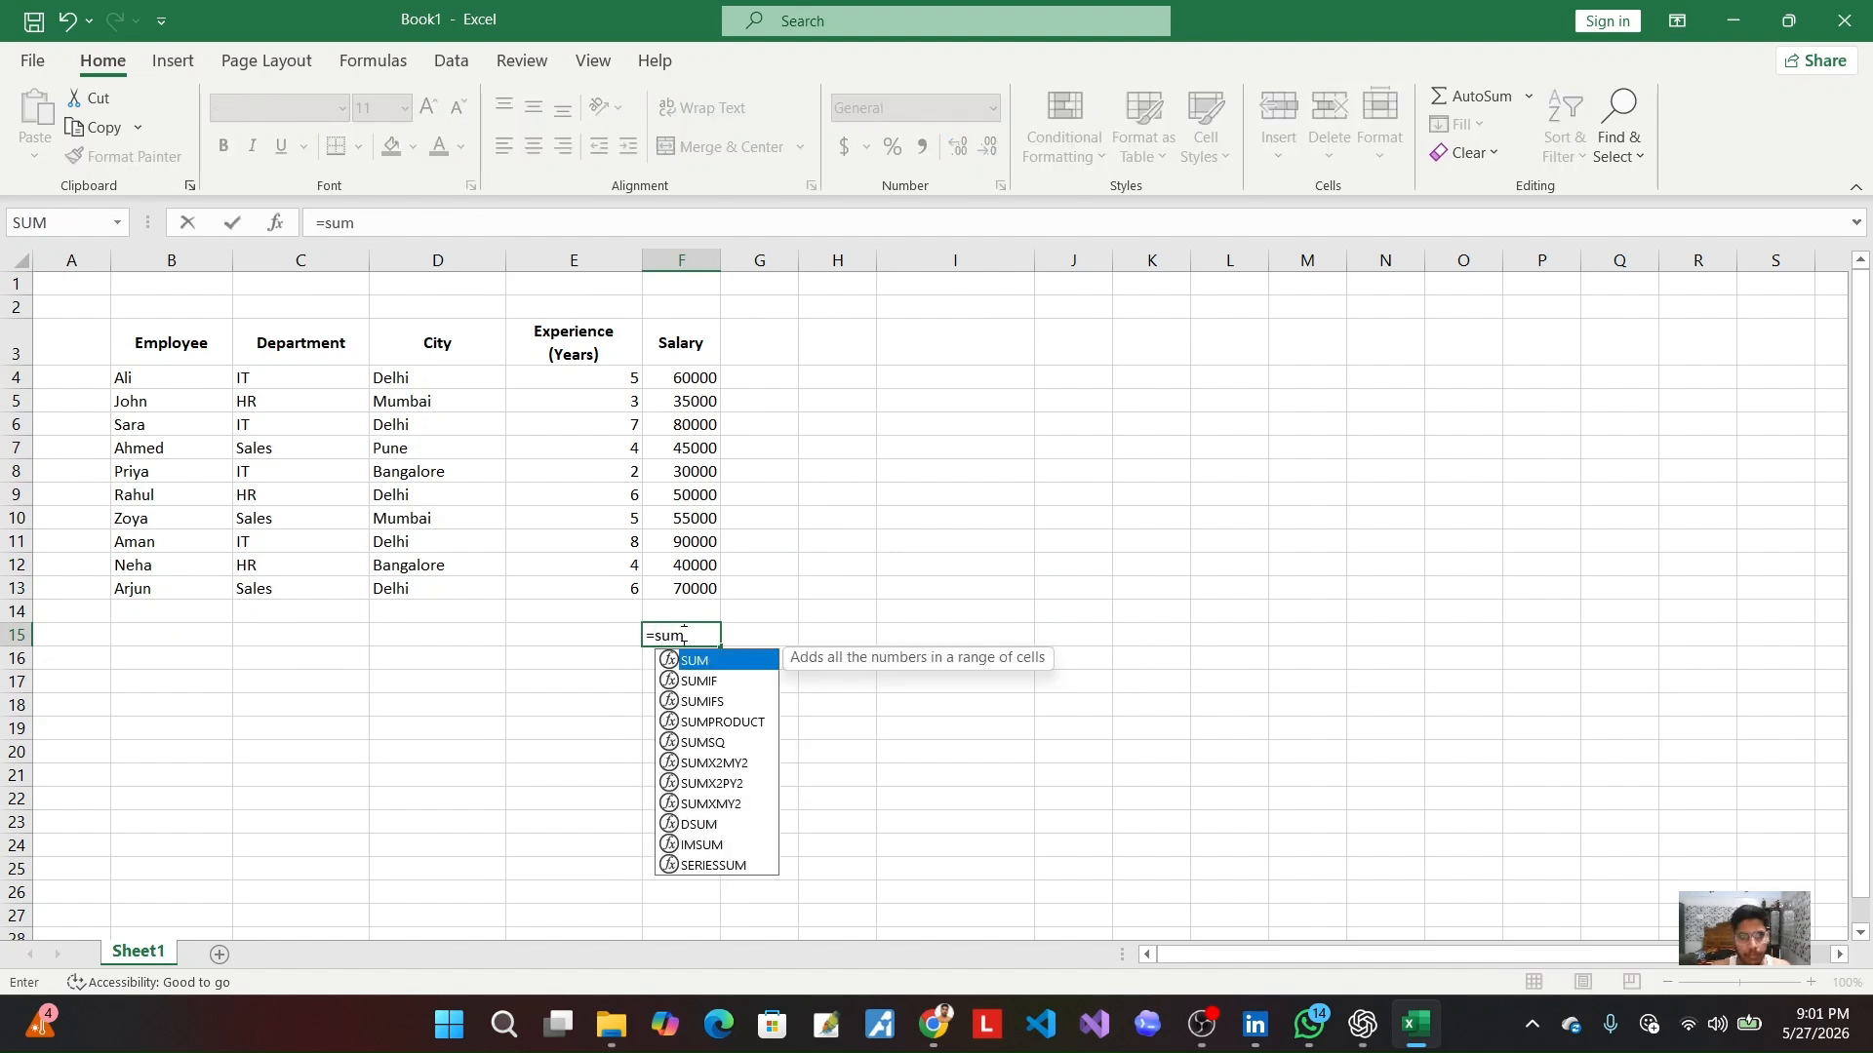
key("Tab")
left_click_drag(688, 379, 702, 580)
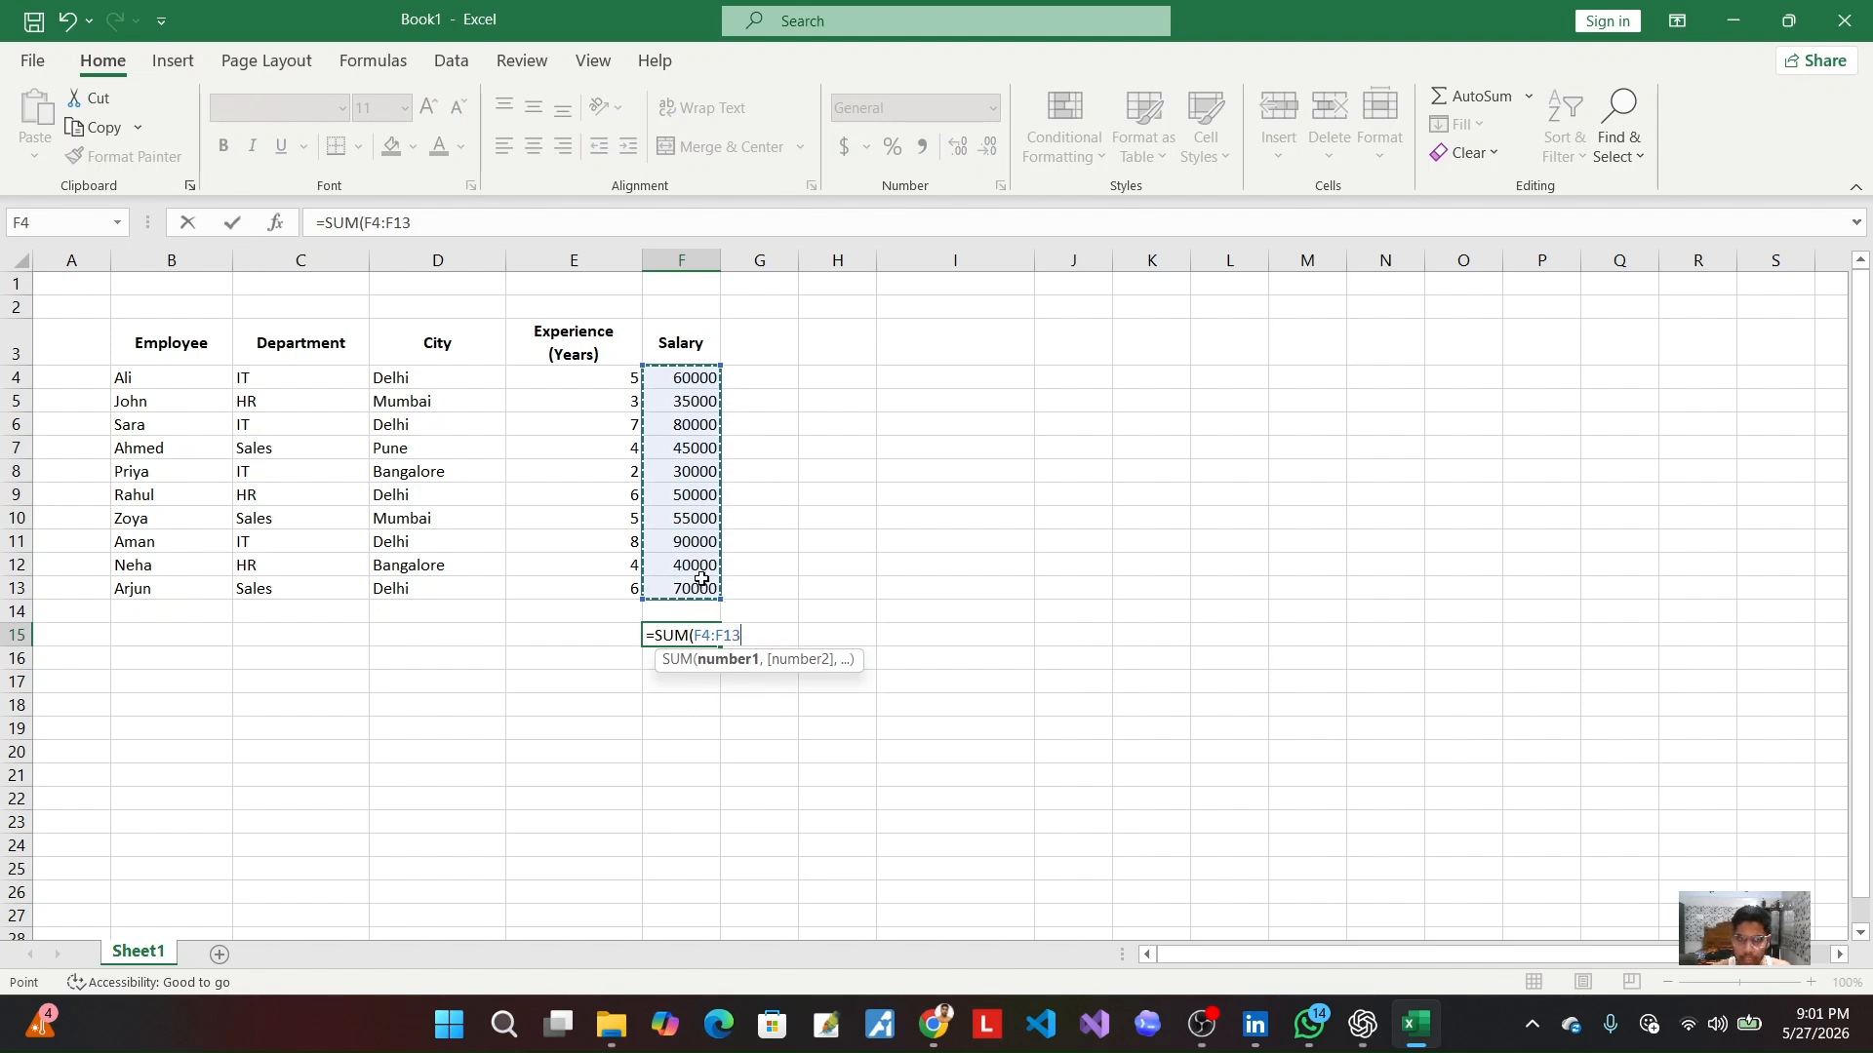
key("Return")
left_click(696, 635)
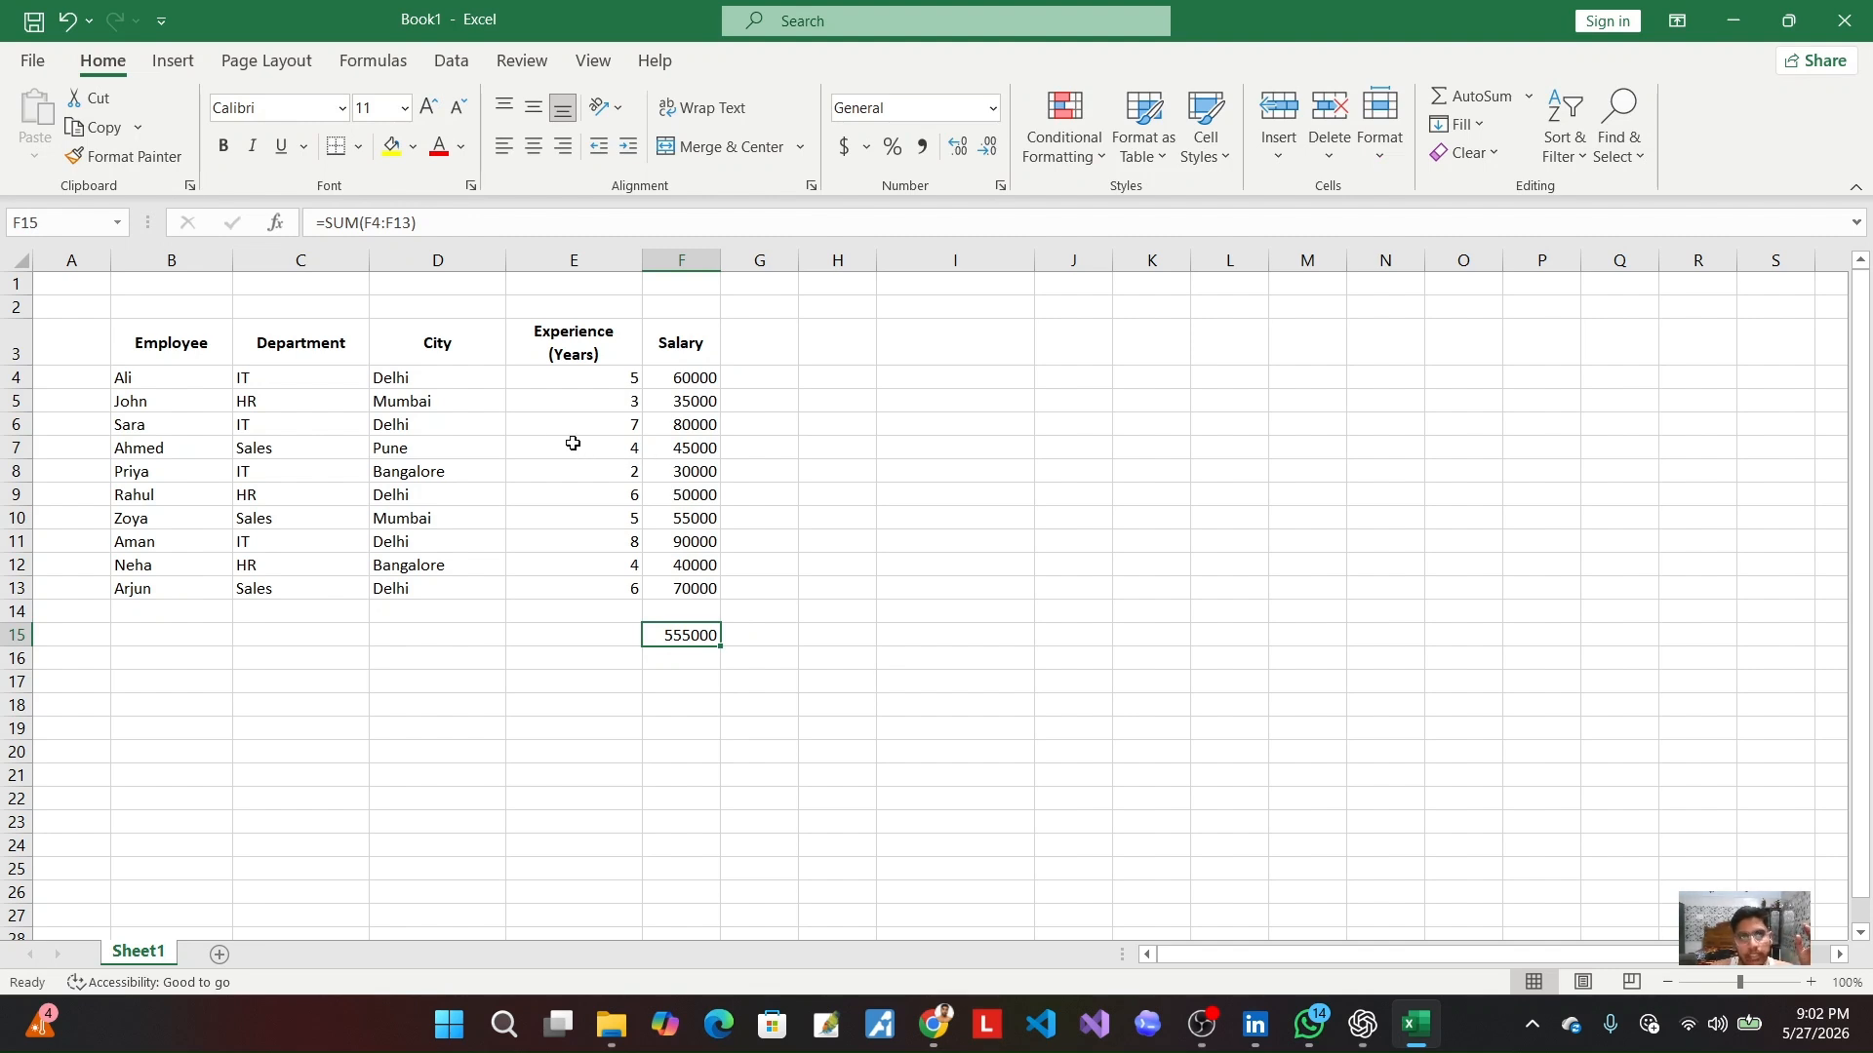
left_click(210, 381)
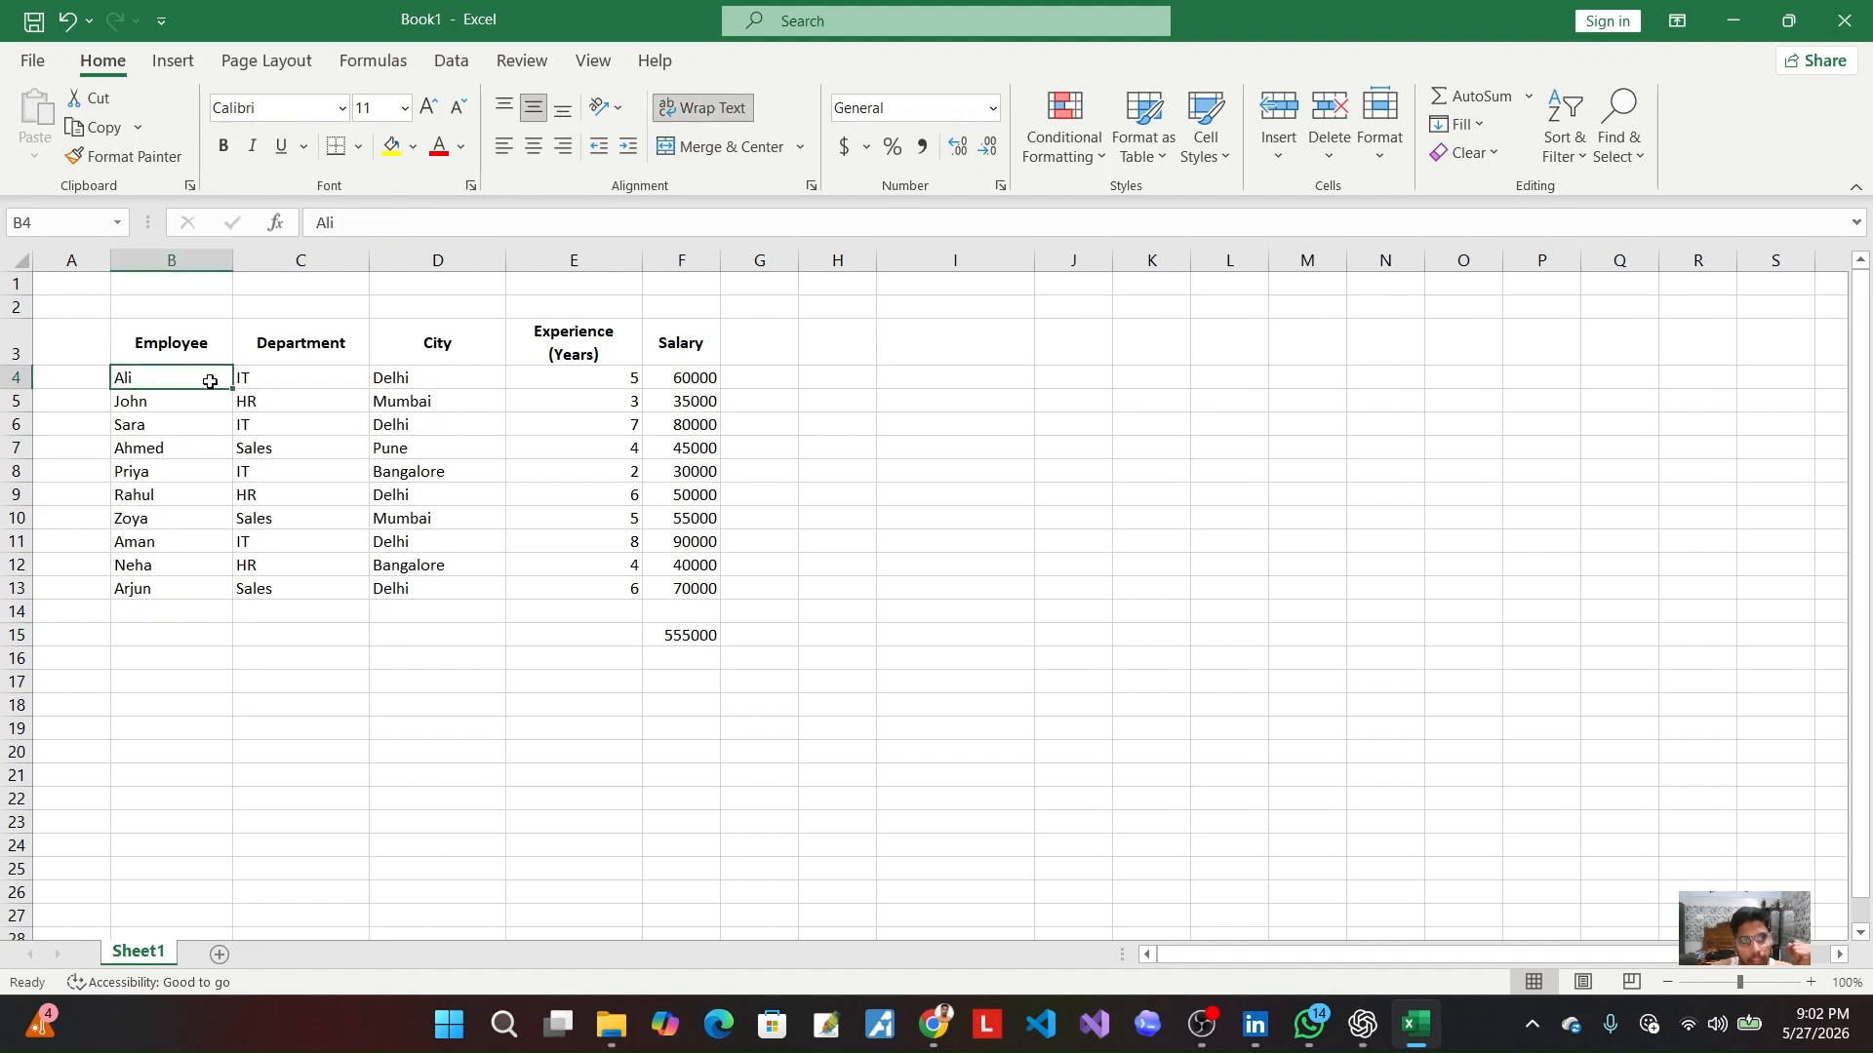
left_click(281, 381)
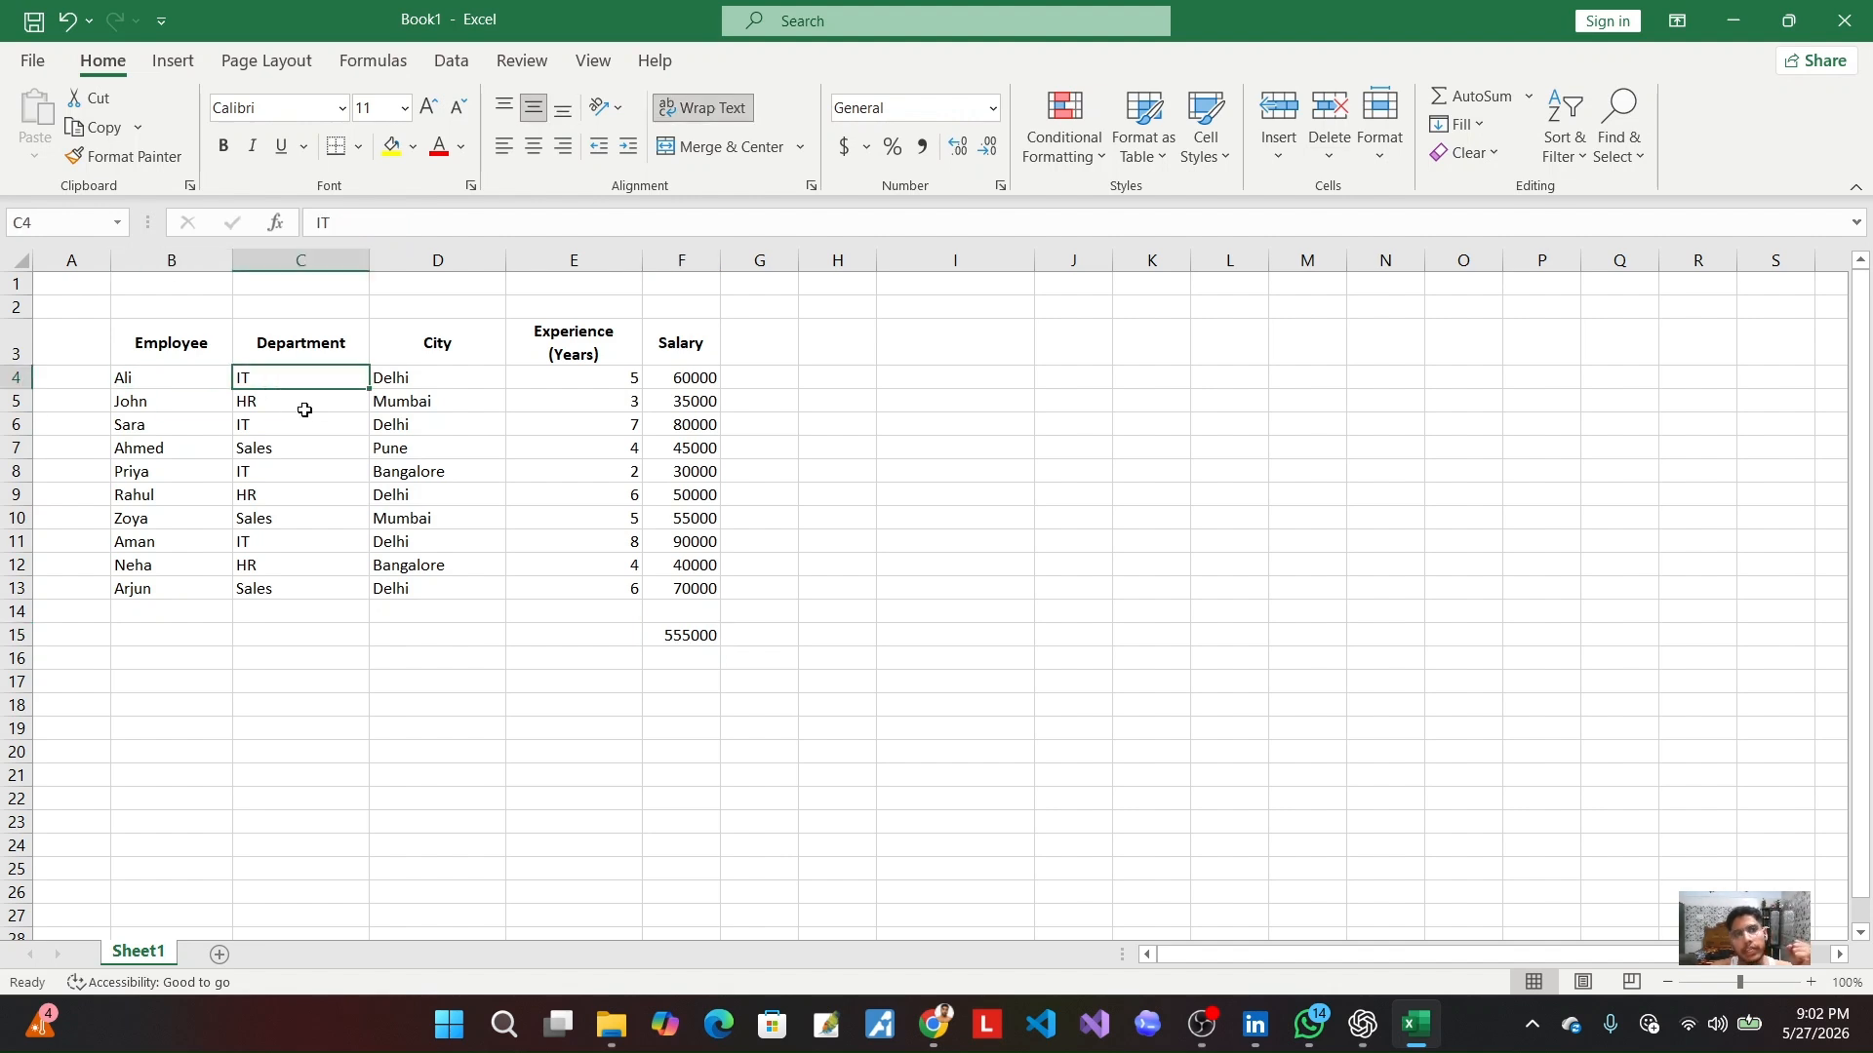
left_click(414, 386)
left_click(176, 375)
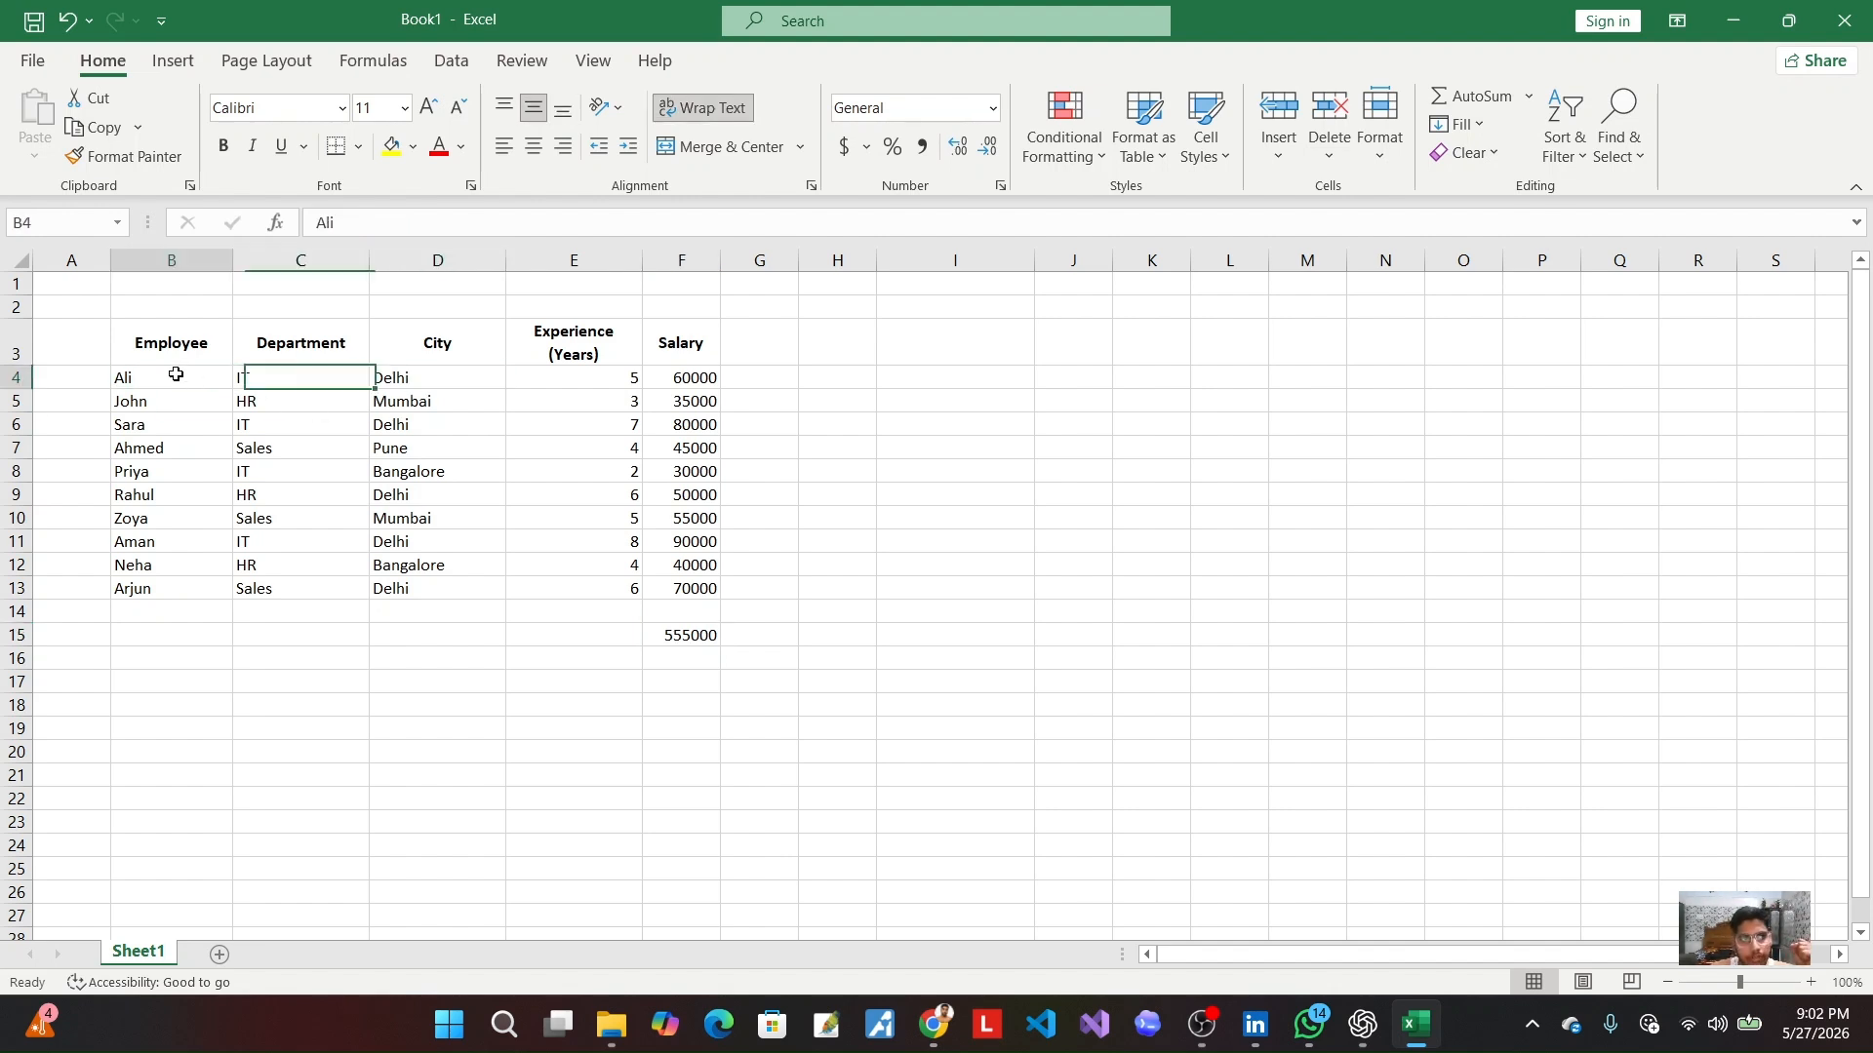
left_click_drag(176, 375, 376, 378)
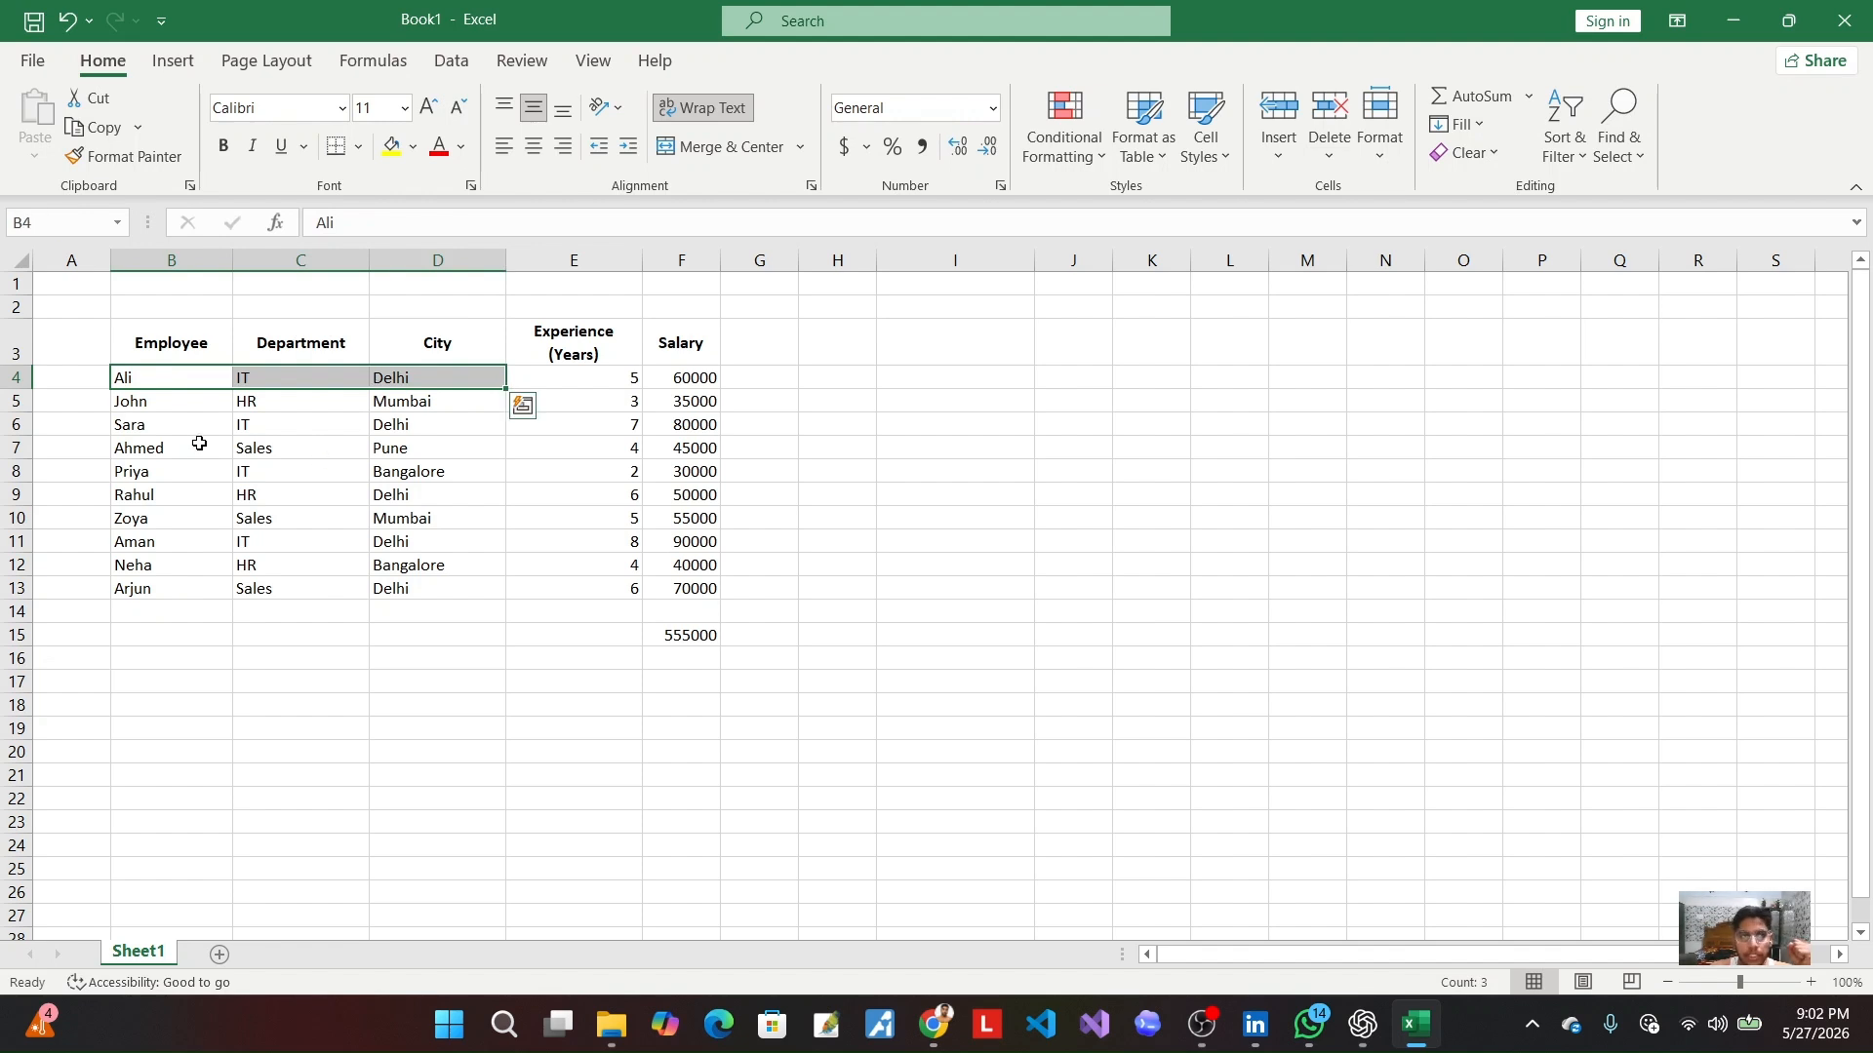
left_click_drag(195, 472, 407, 476)
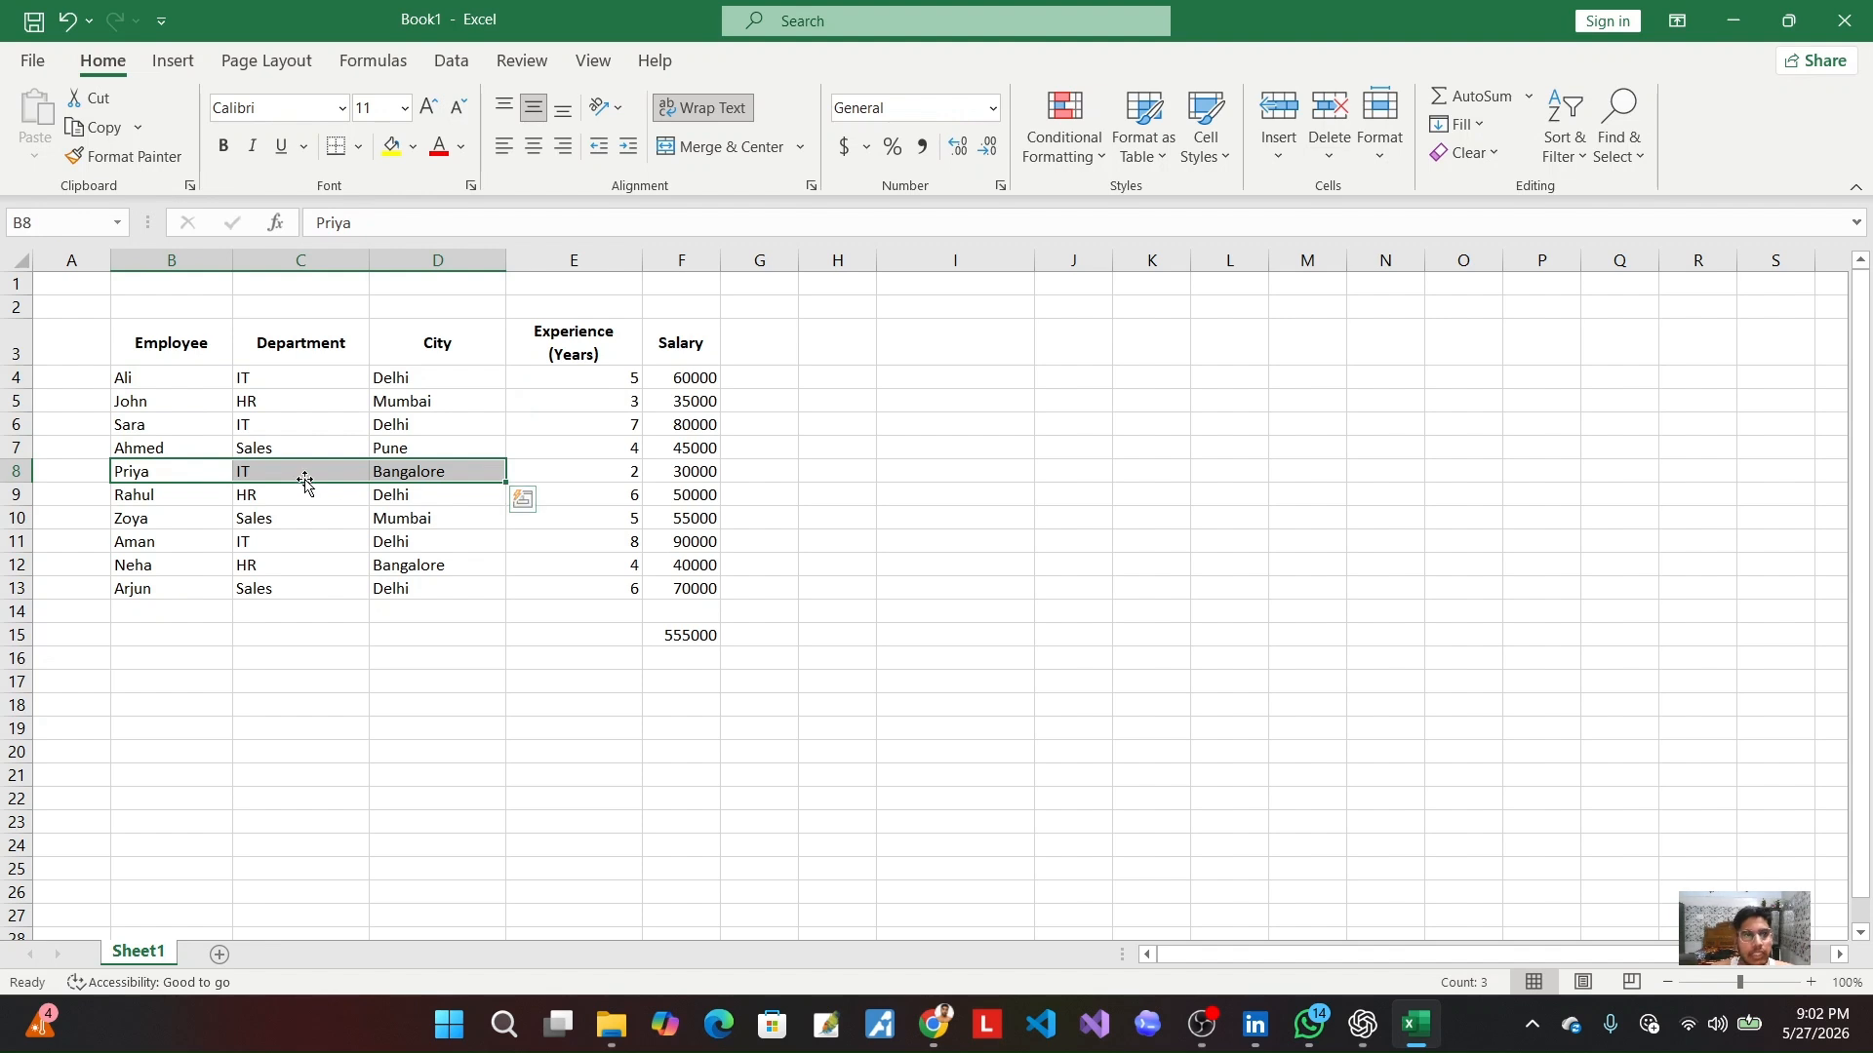
left_click(669, 638)
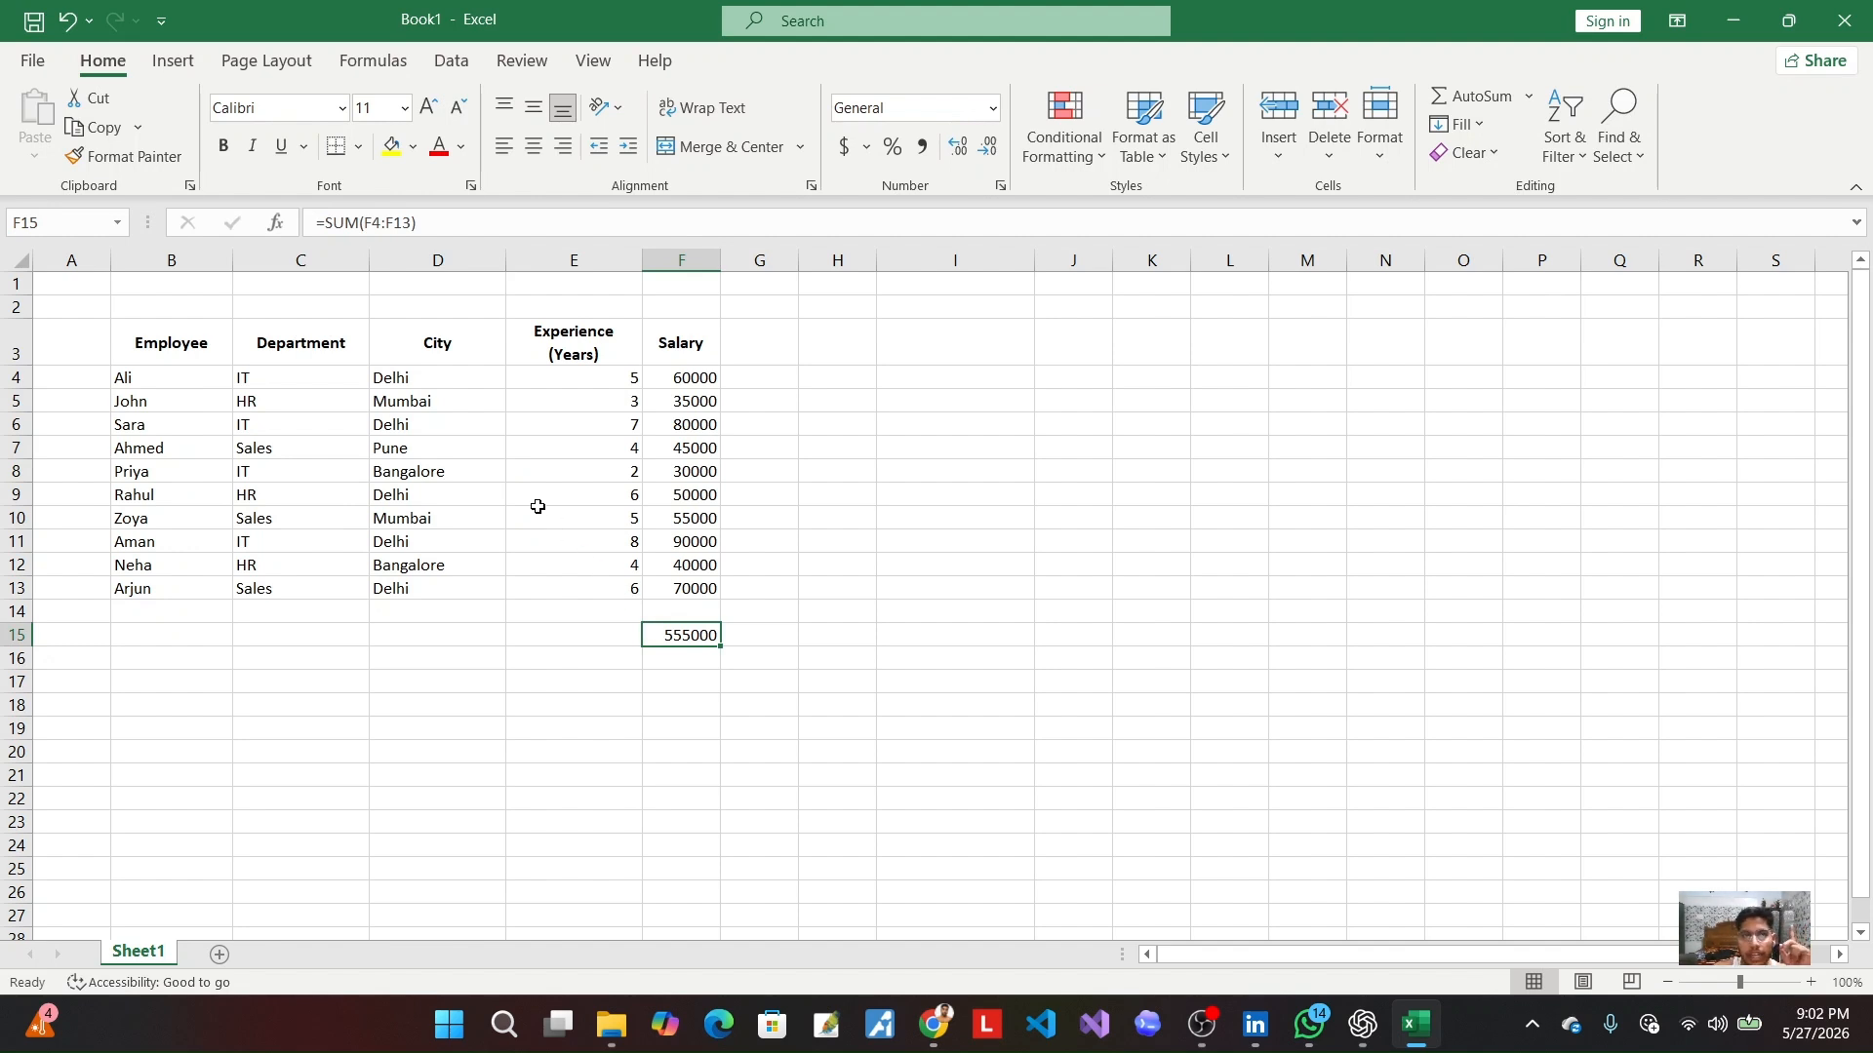
Step: Enter =SUMIF(D4:D13,"Delhi",F4:F13) in cell H4 to total the salaries of employees in Delhi
left_click(836, 382)
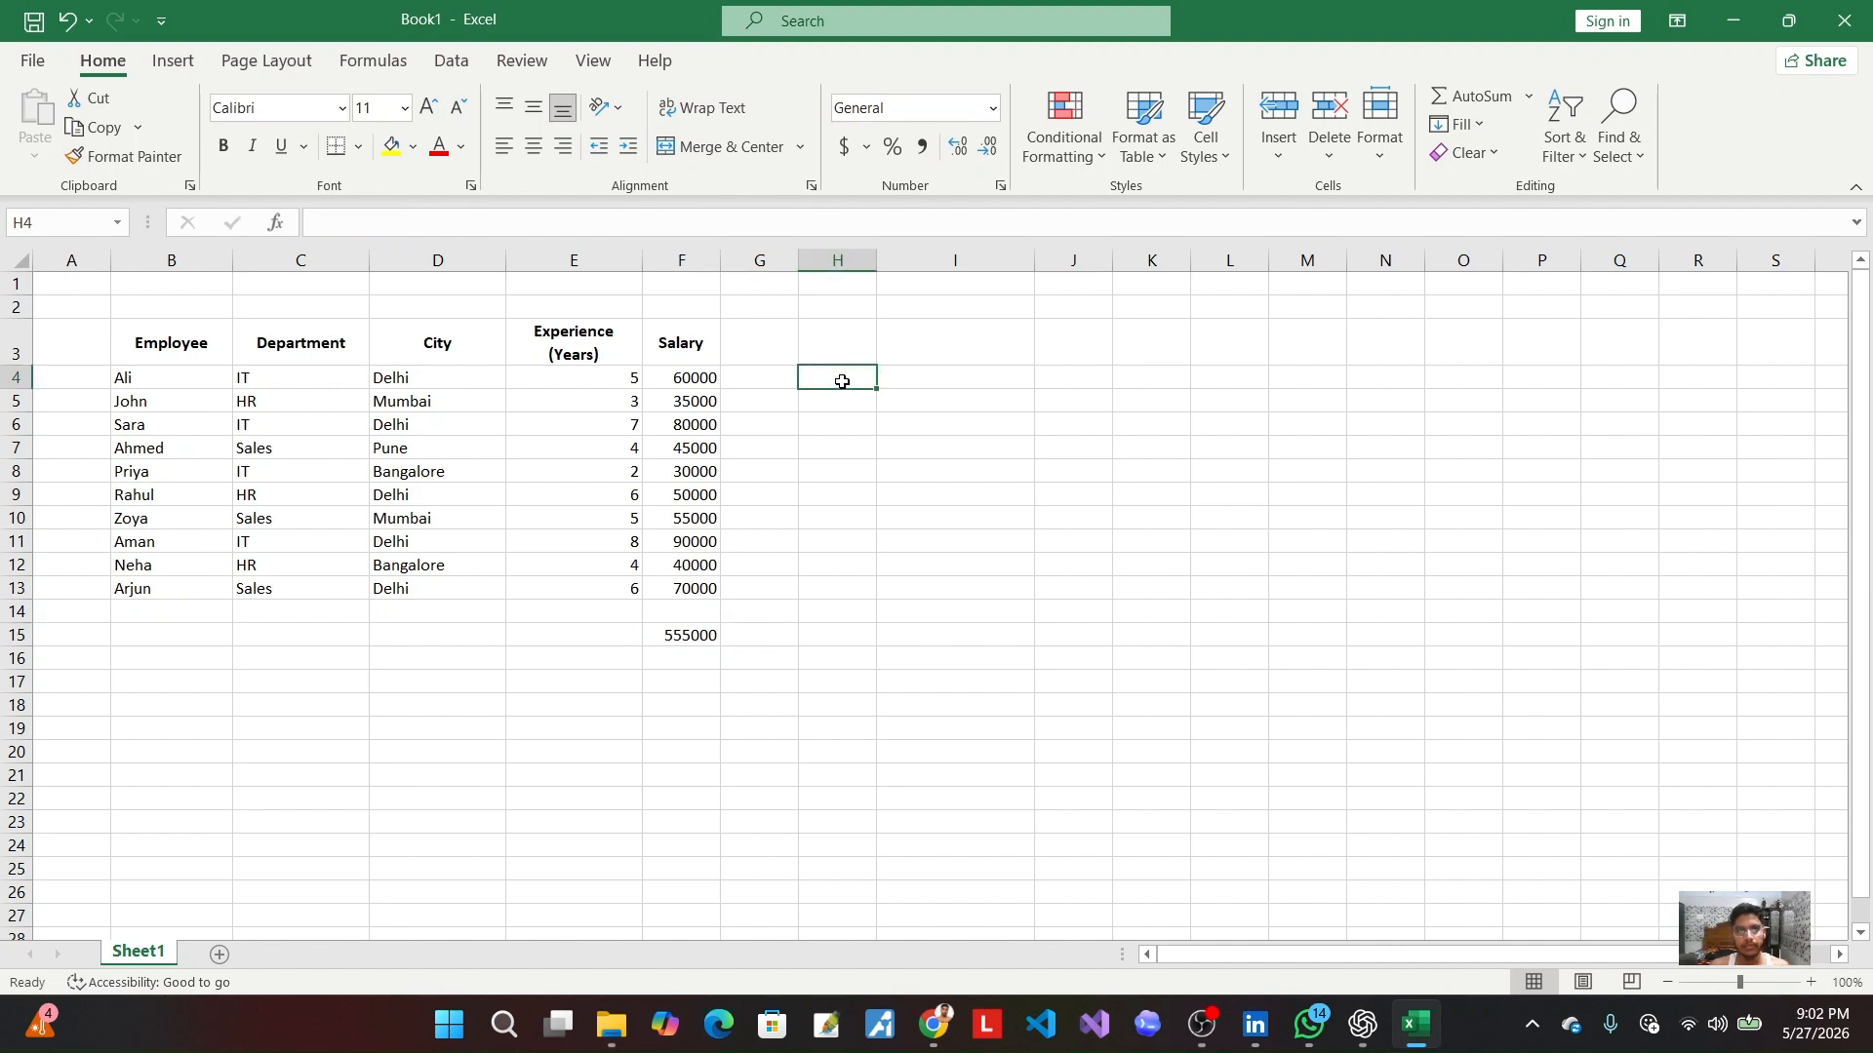
type("=sumif")
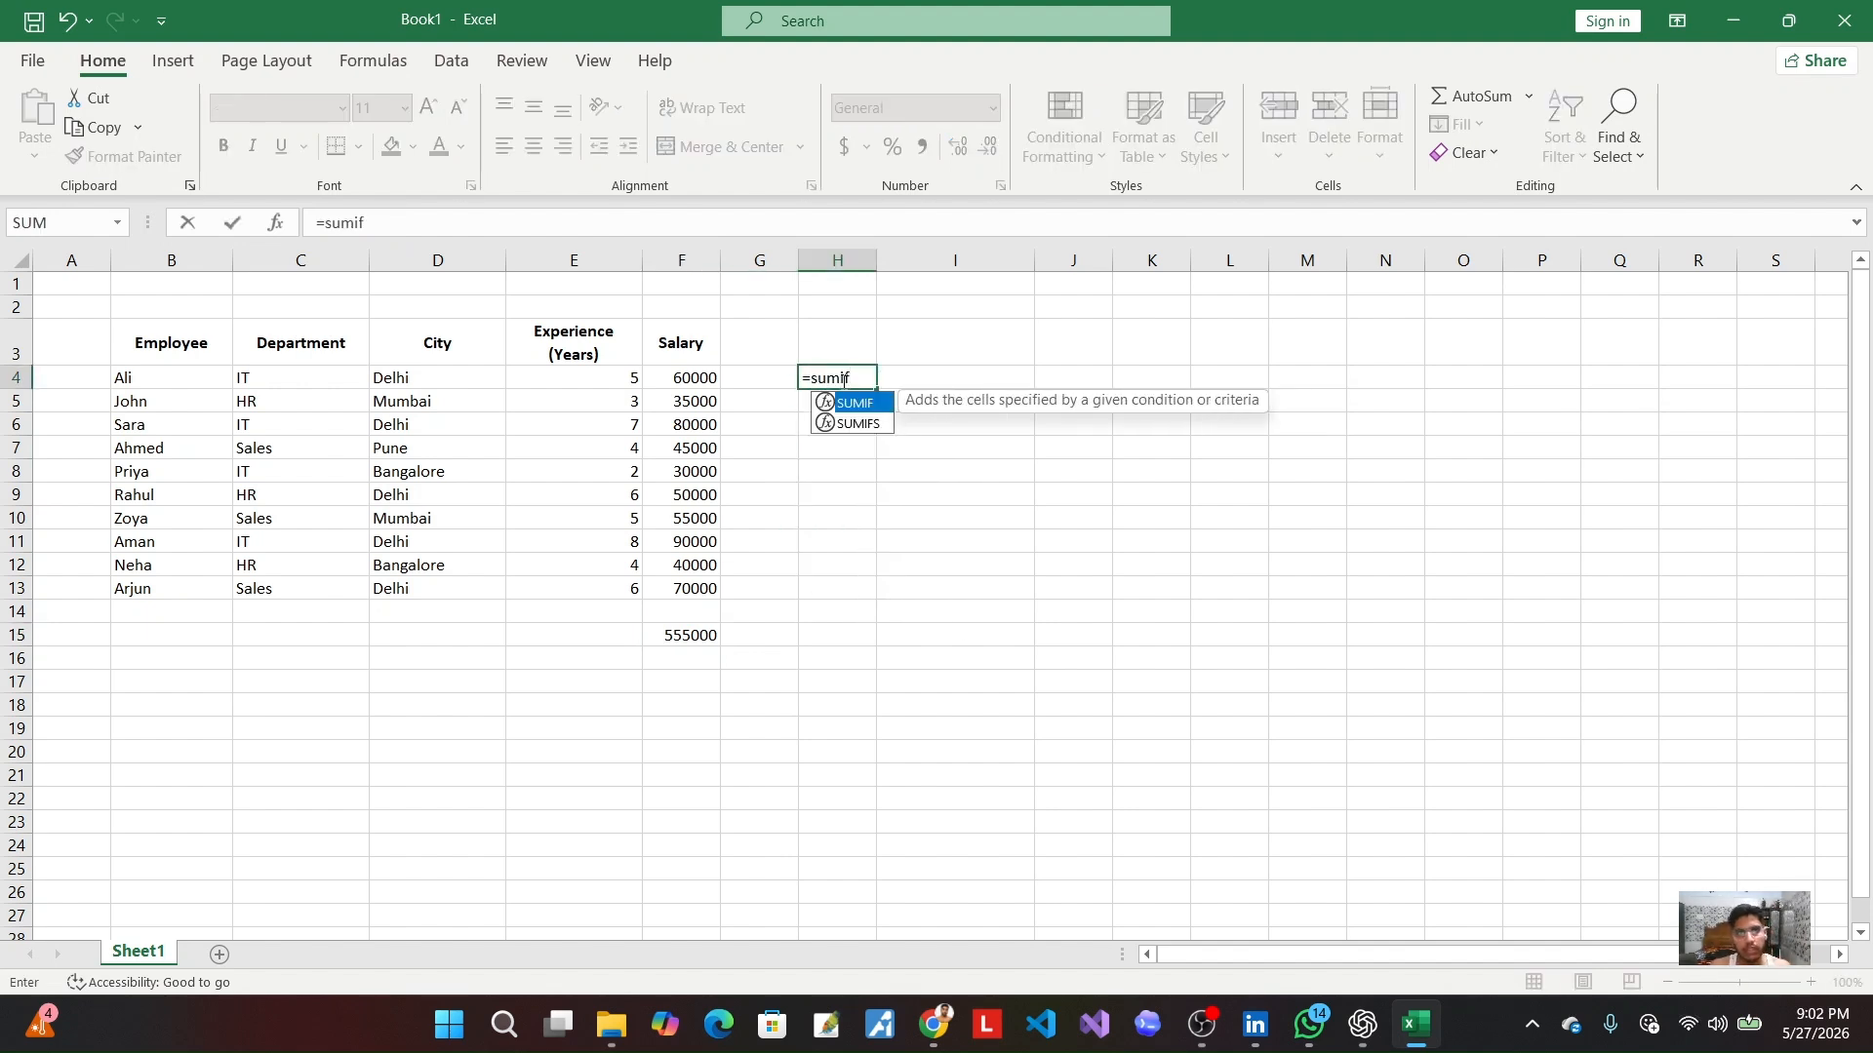
key("Tab")
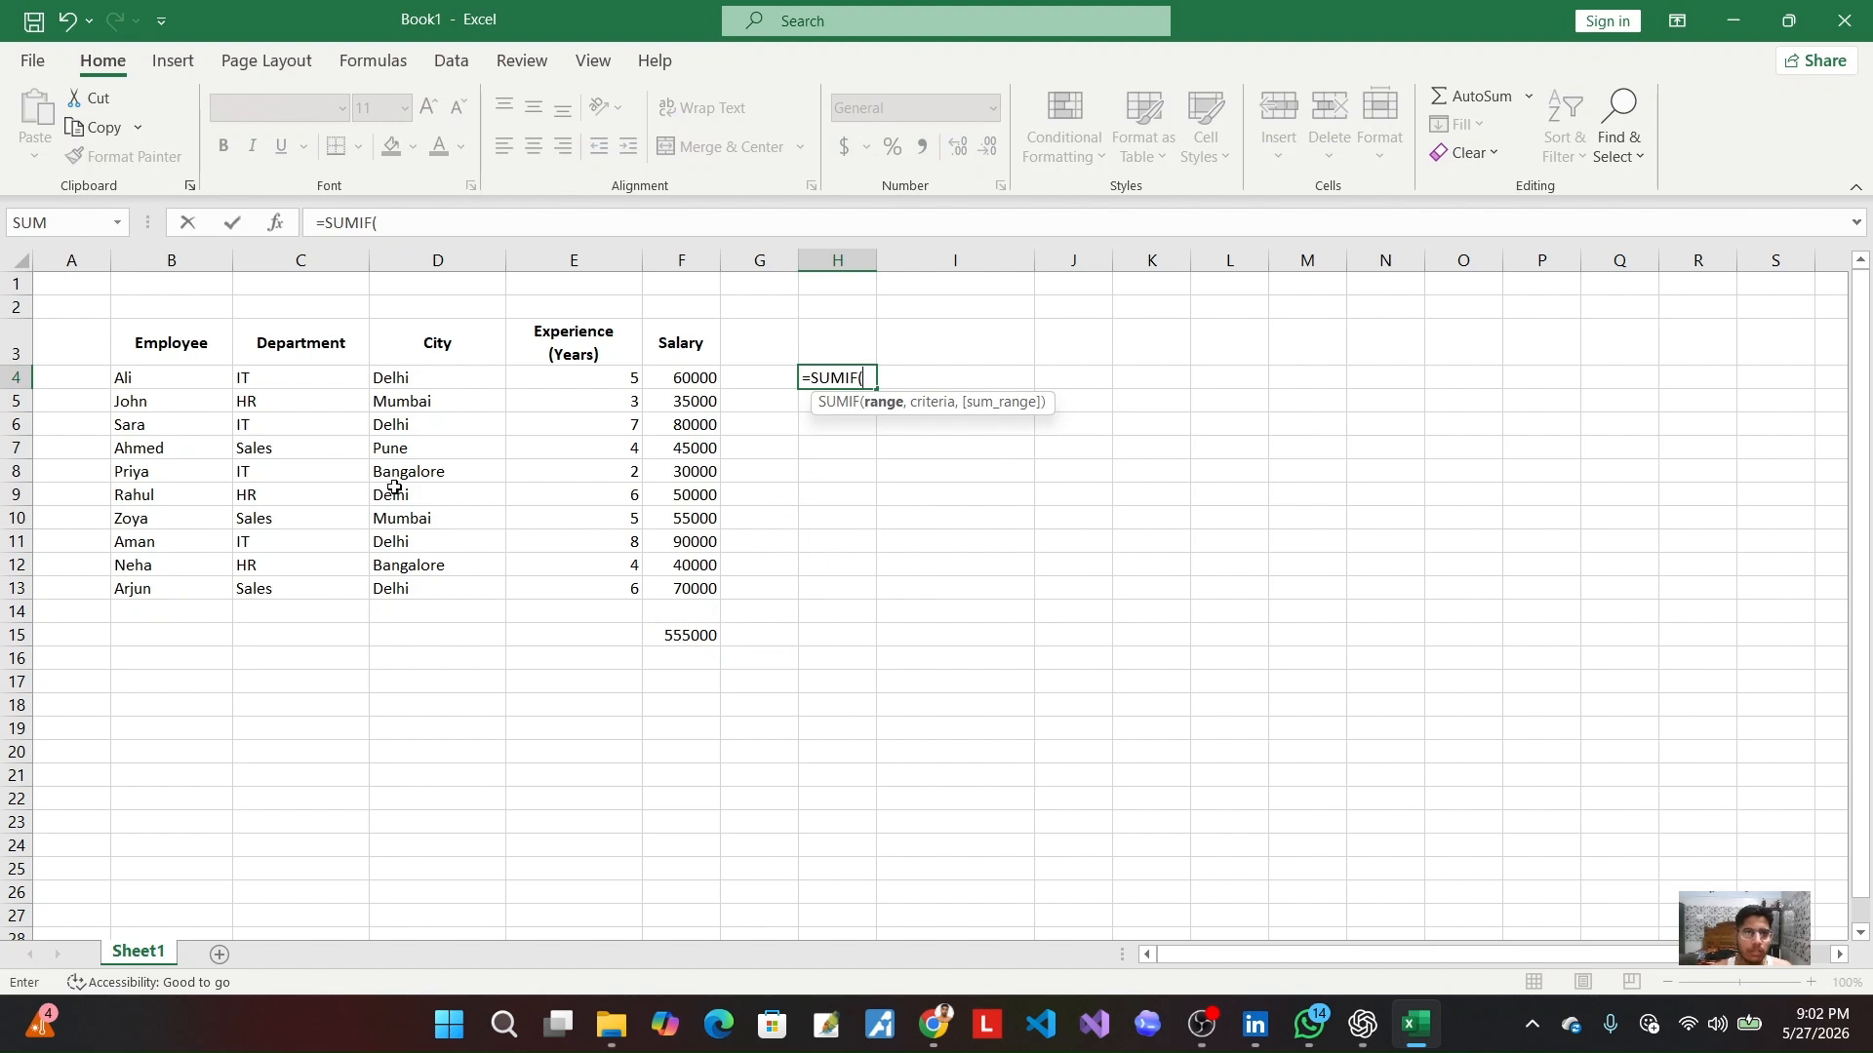
left_click_drag(406, 377, 431, 589)
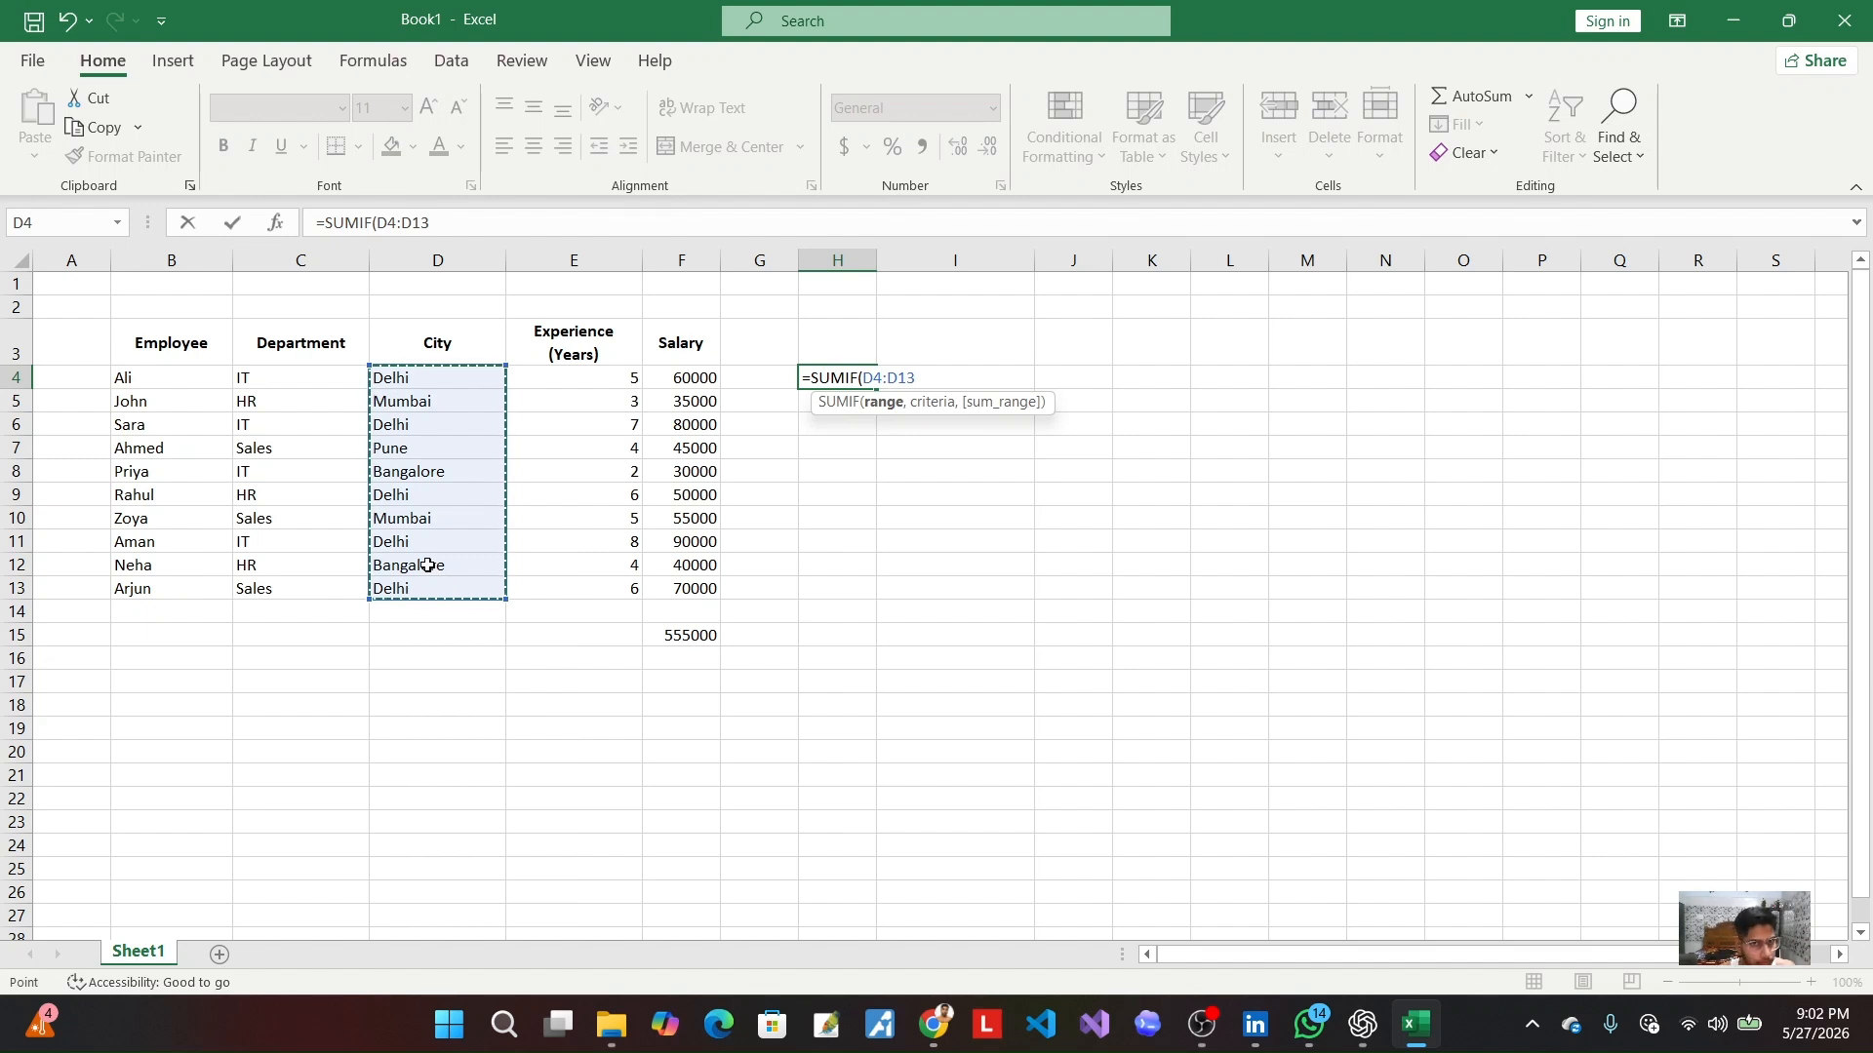
type(",")
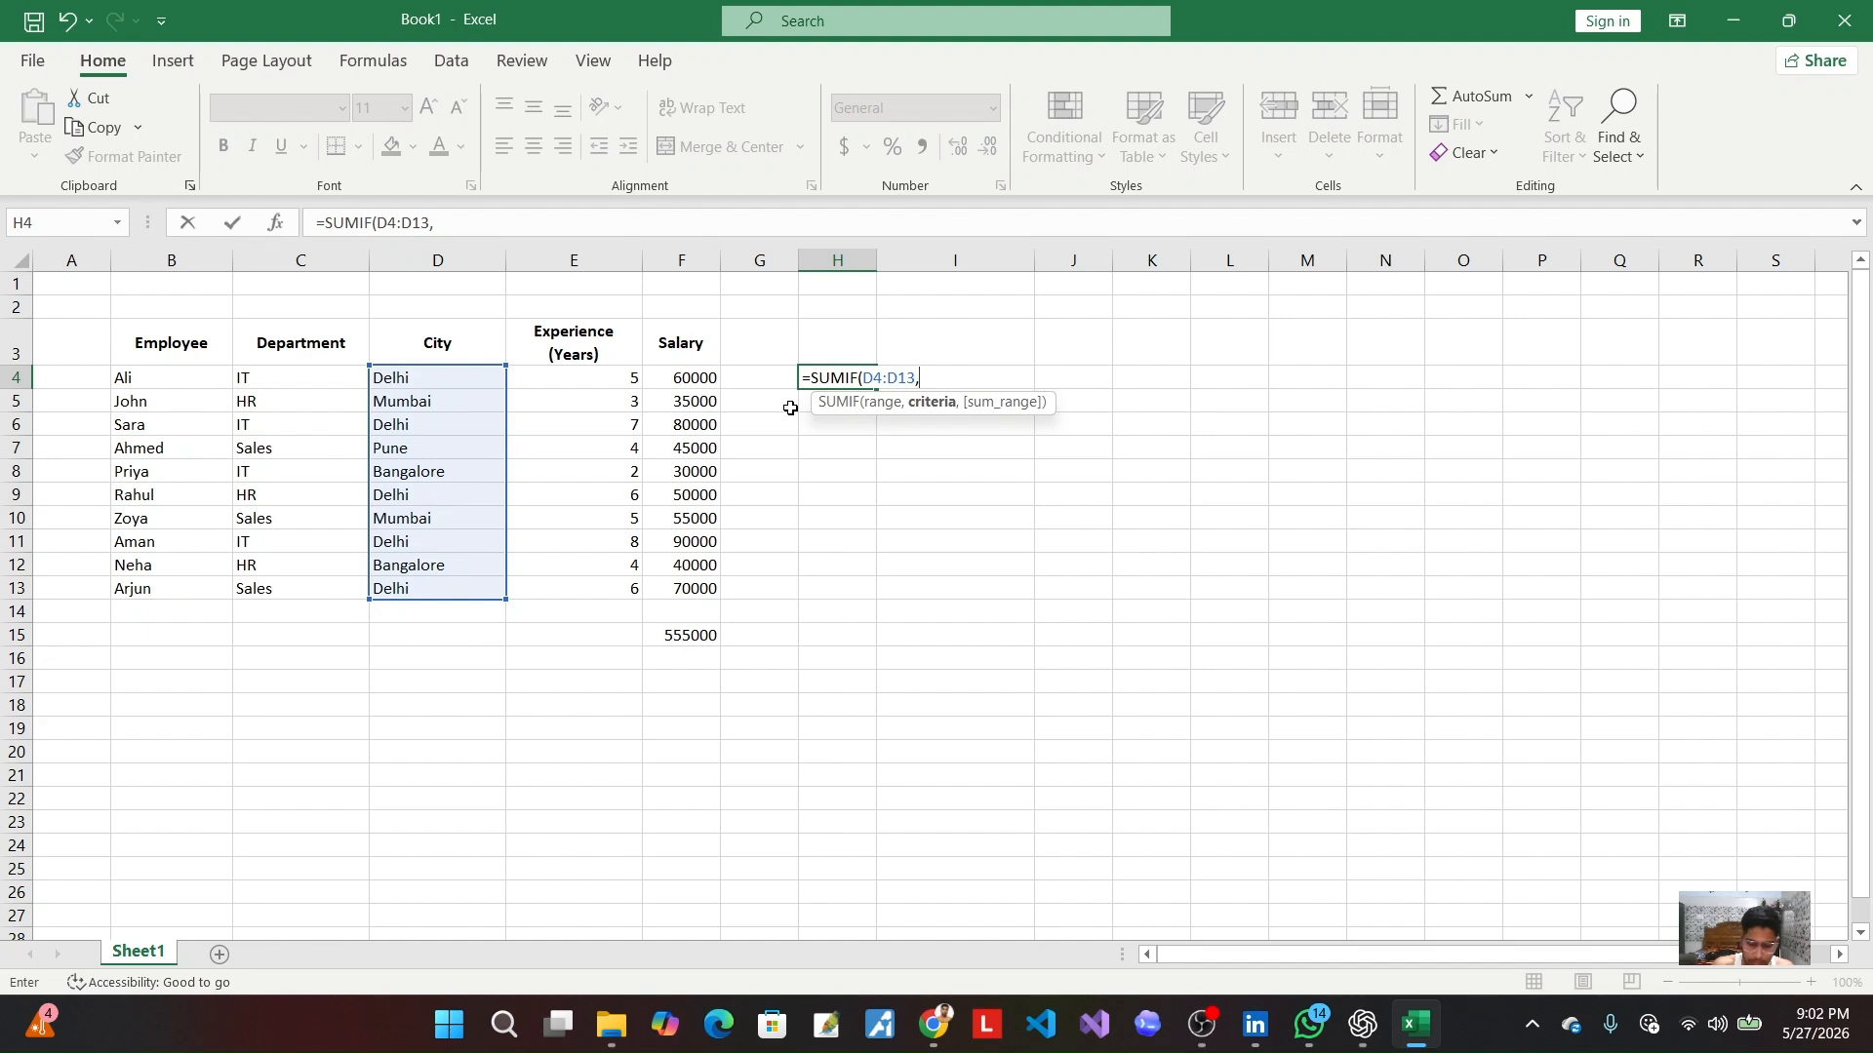
type("\"")
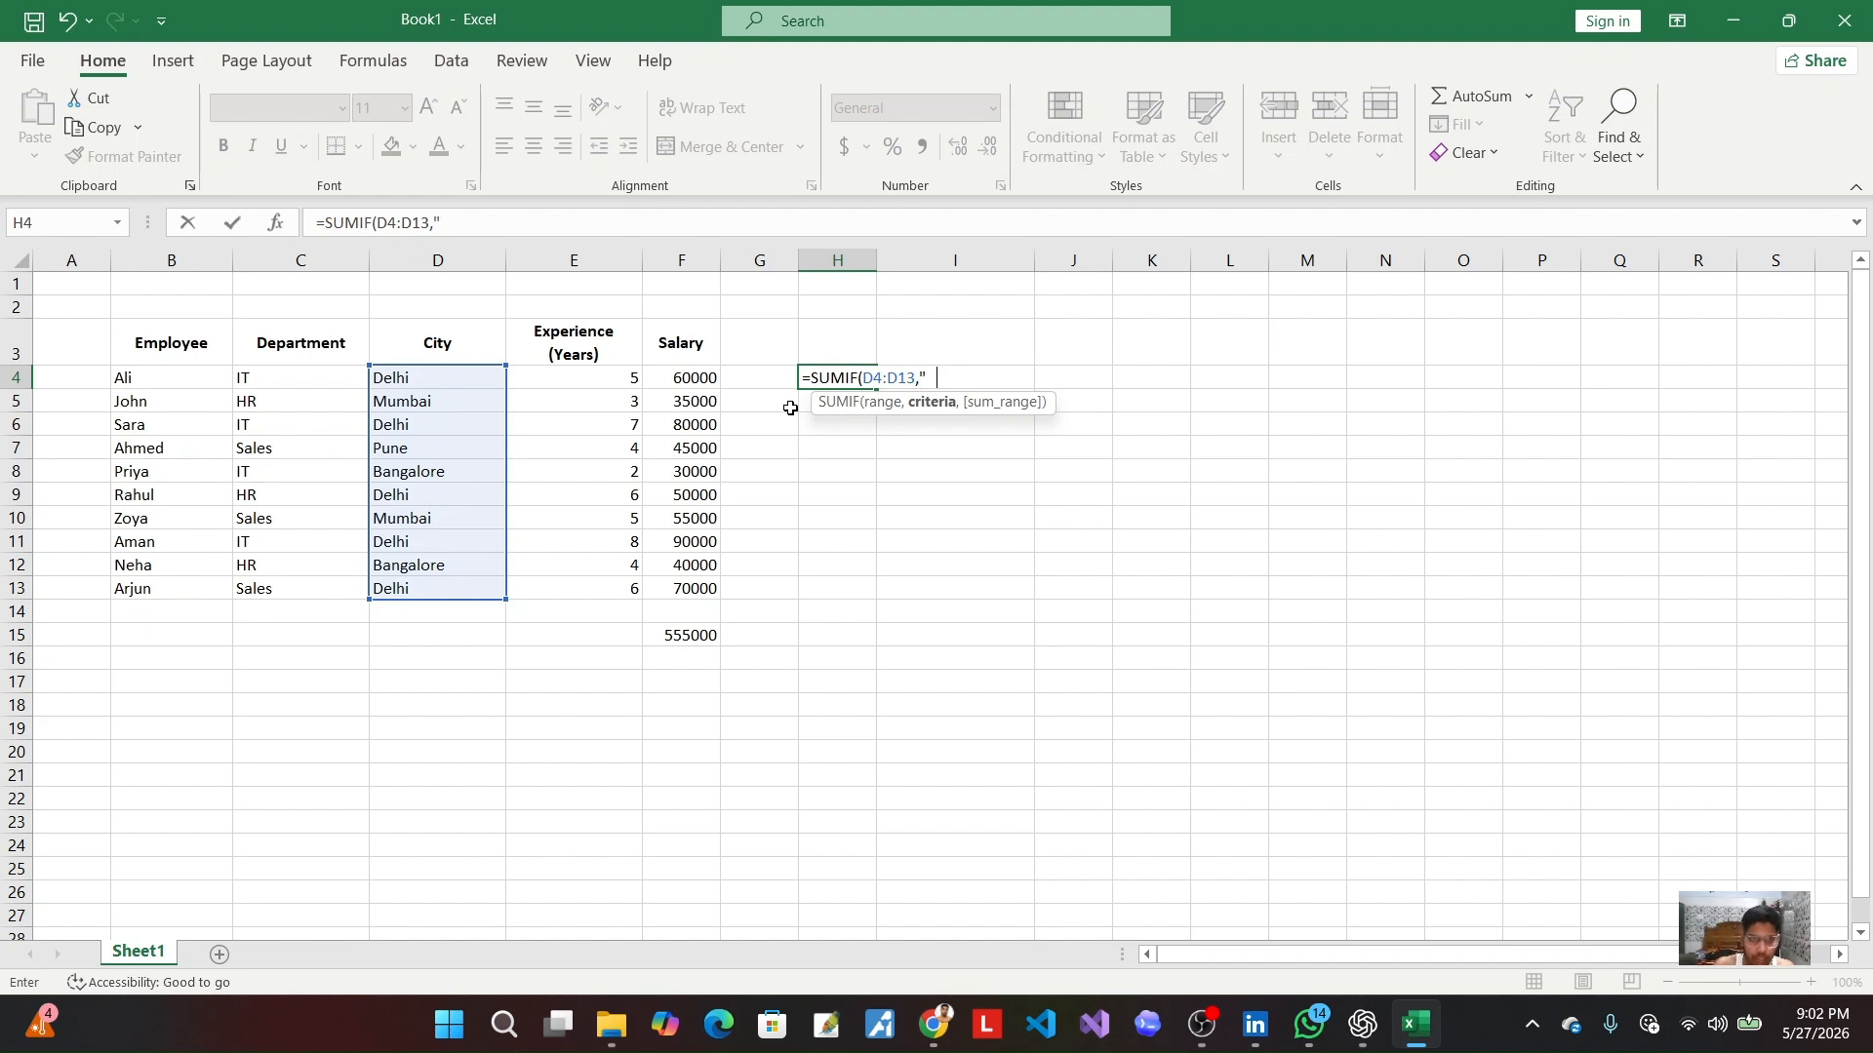
type("Delhi")
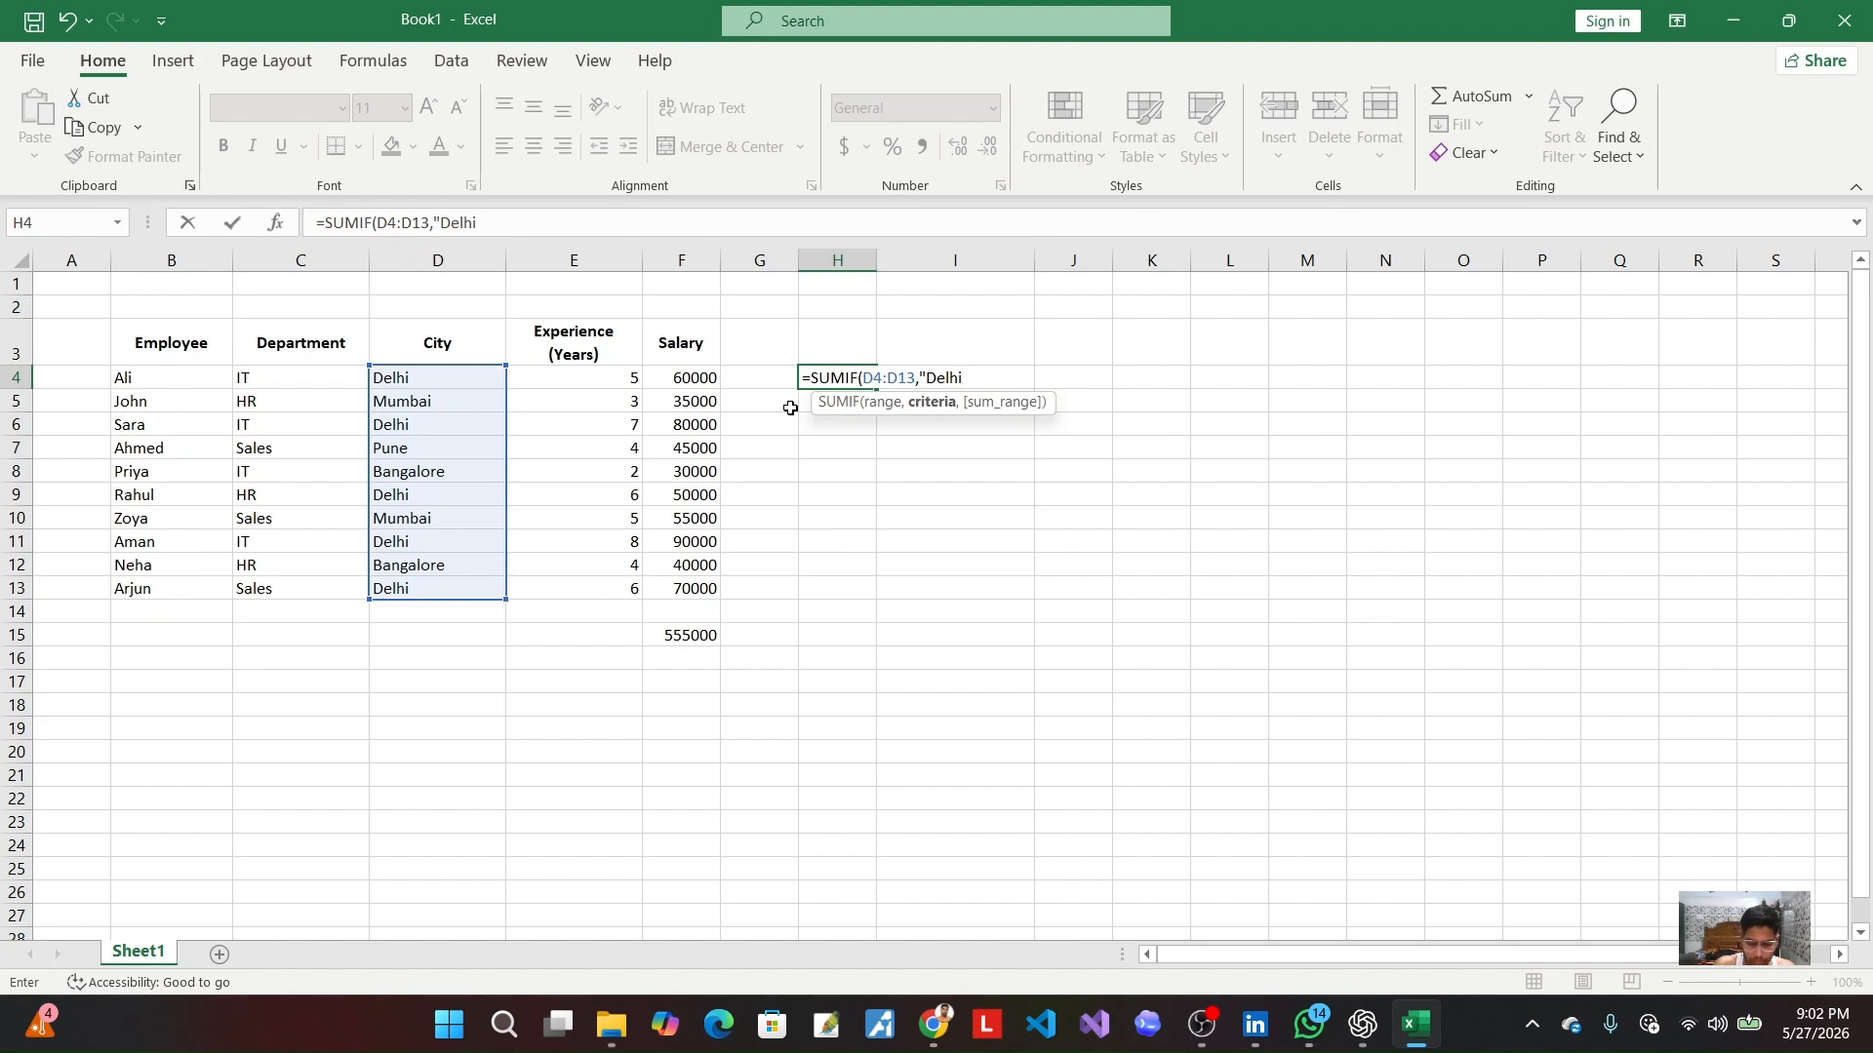
type("\",")
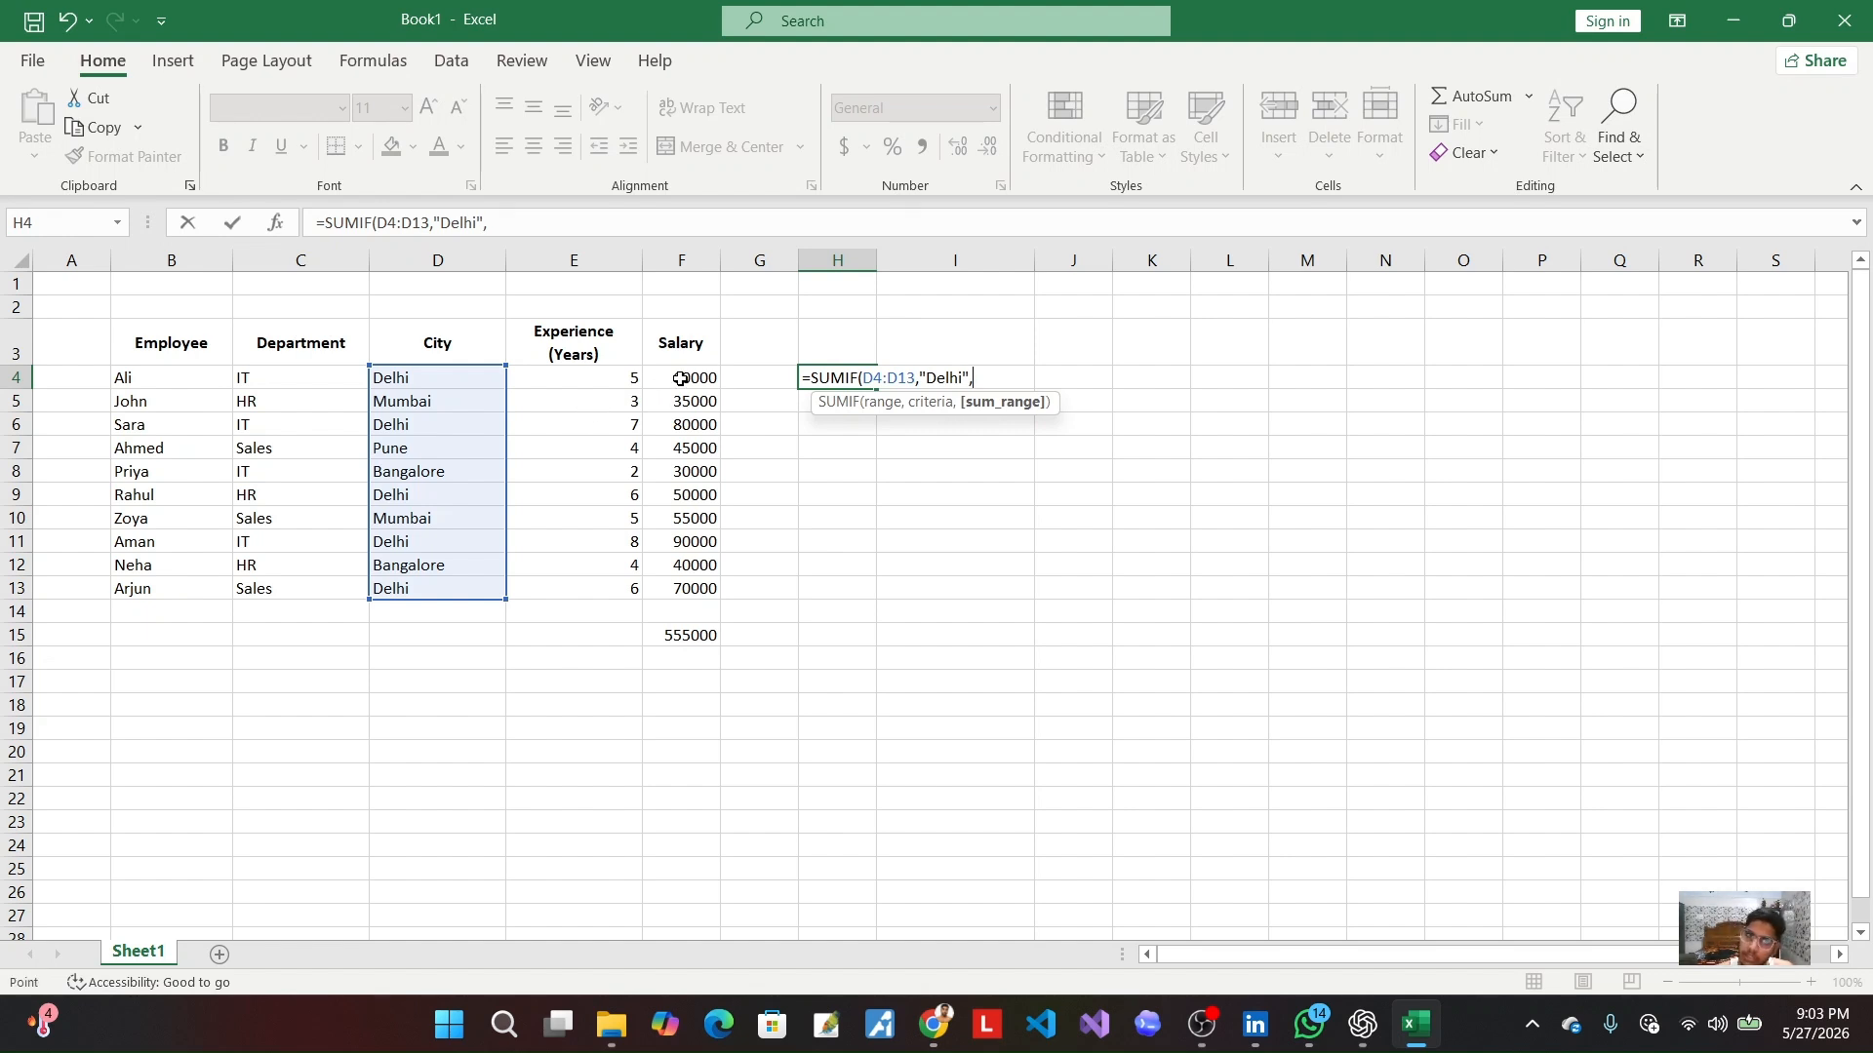
left_click_drag(681, 379, 696, 590)
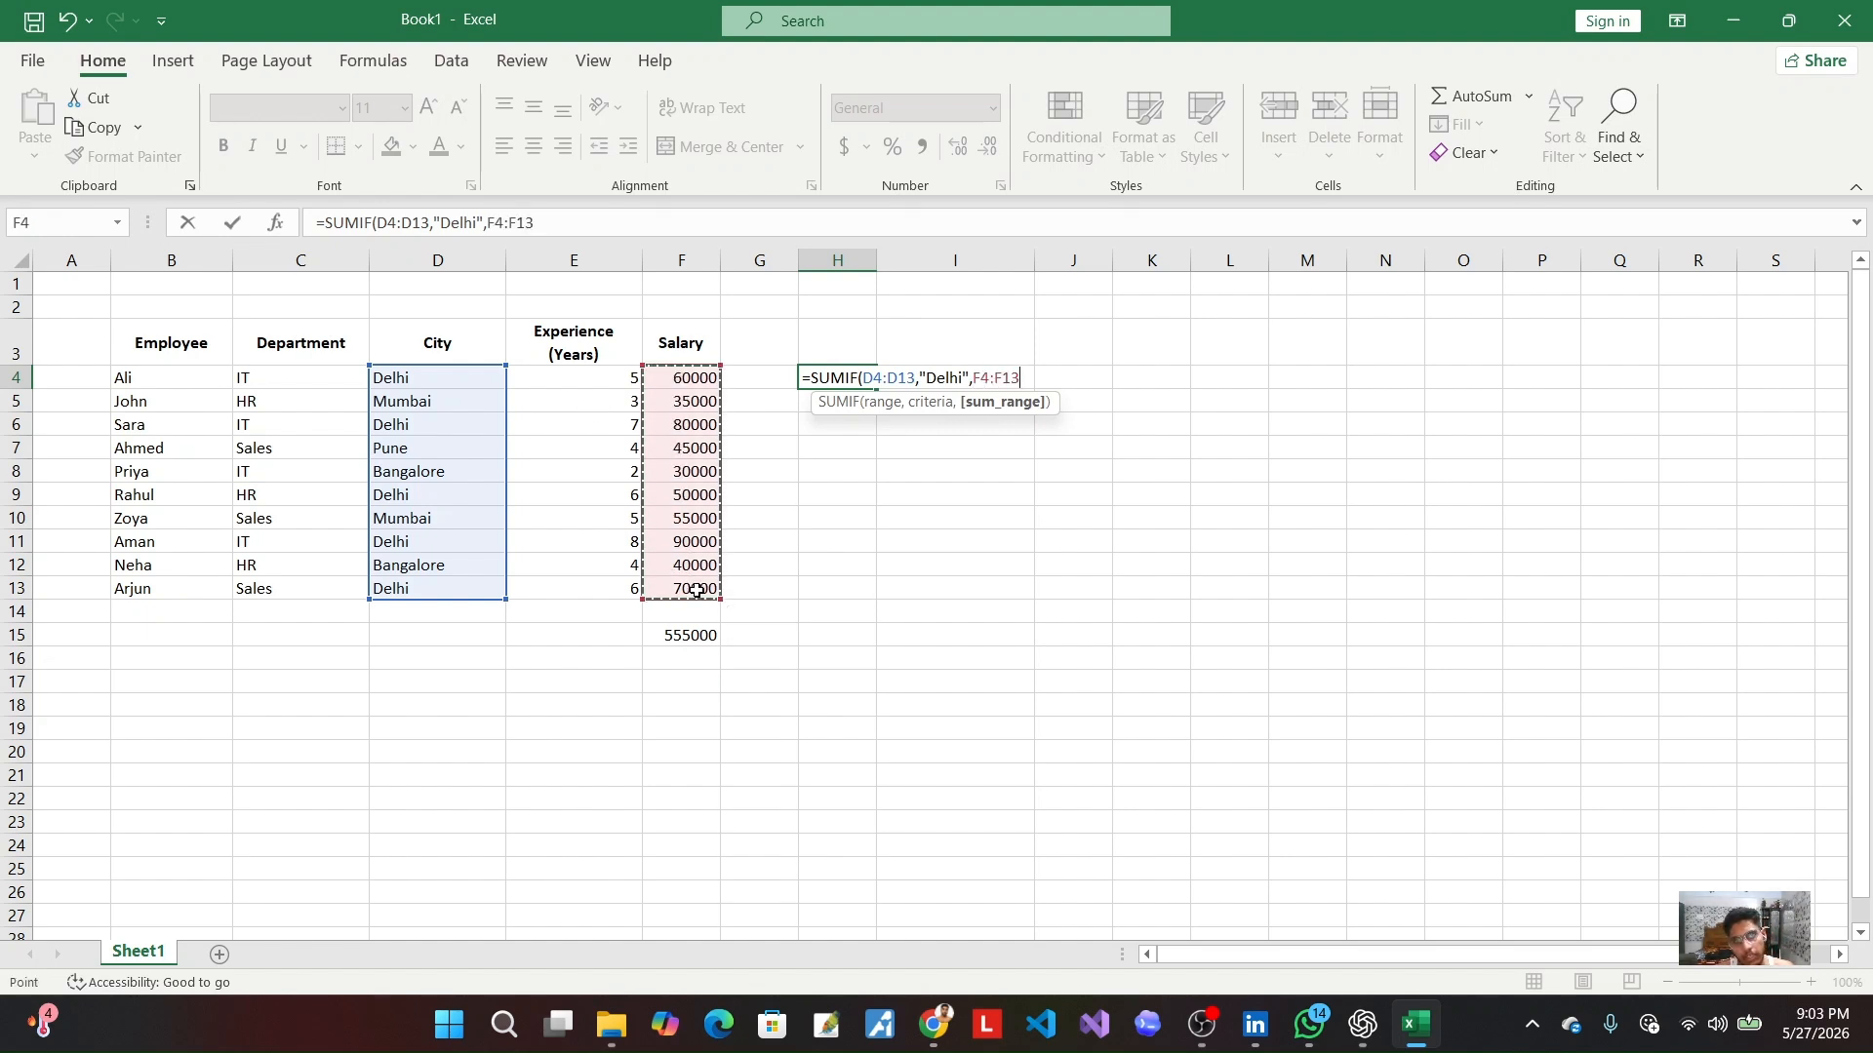
key("Return")
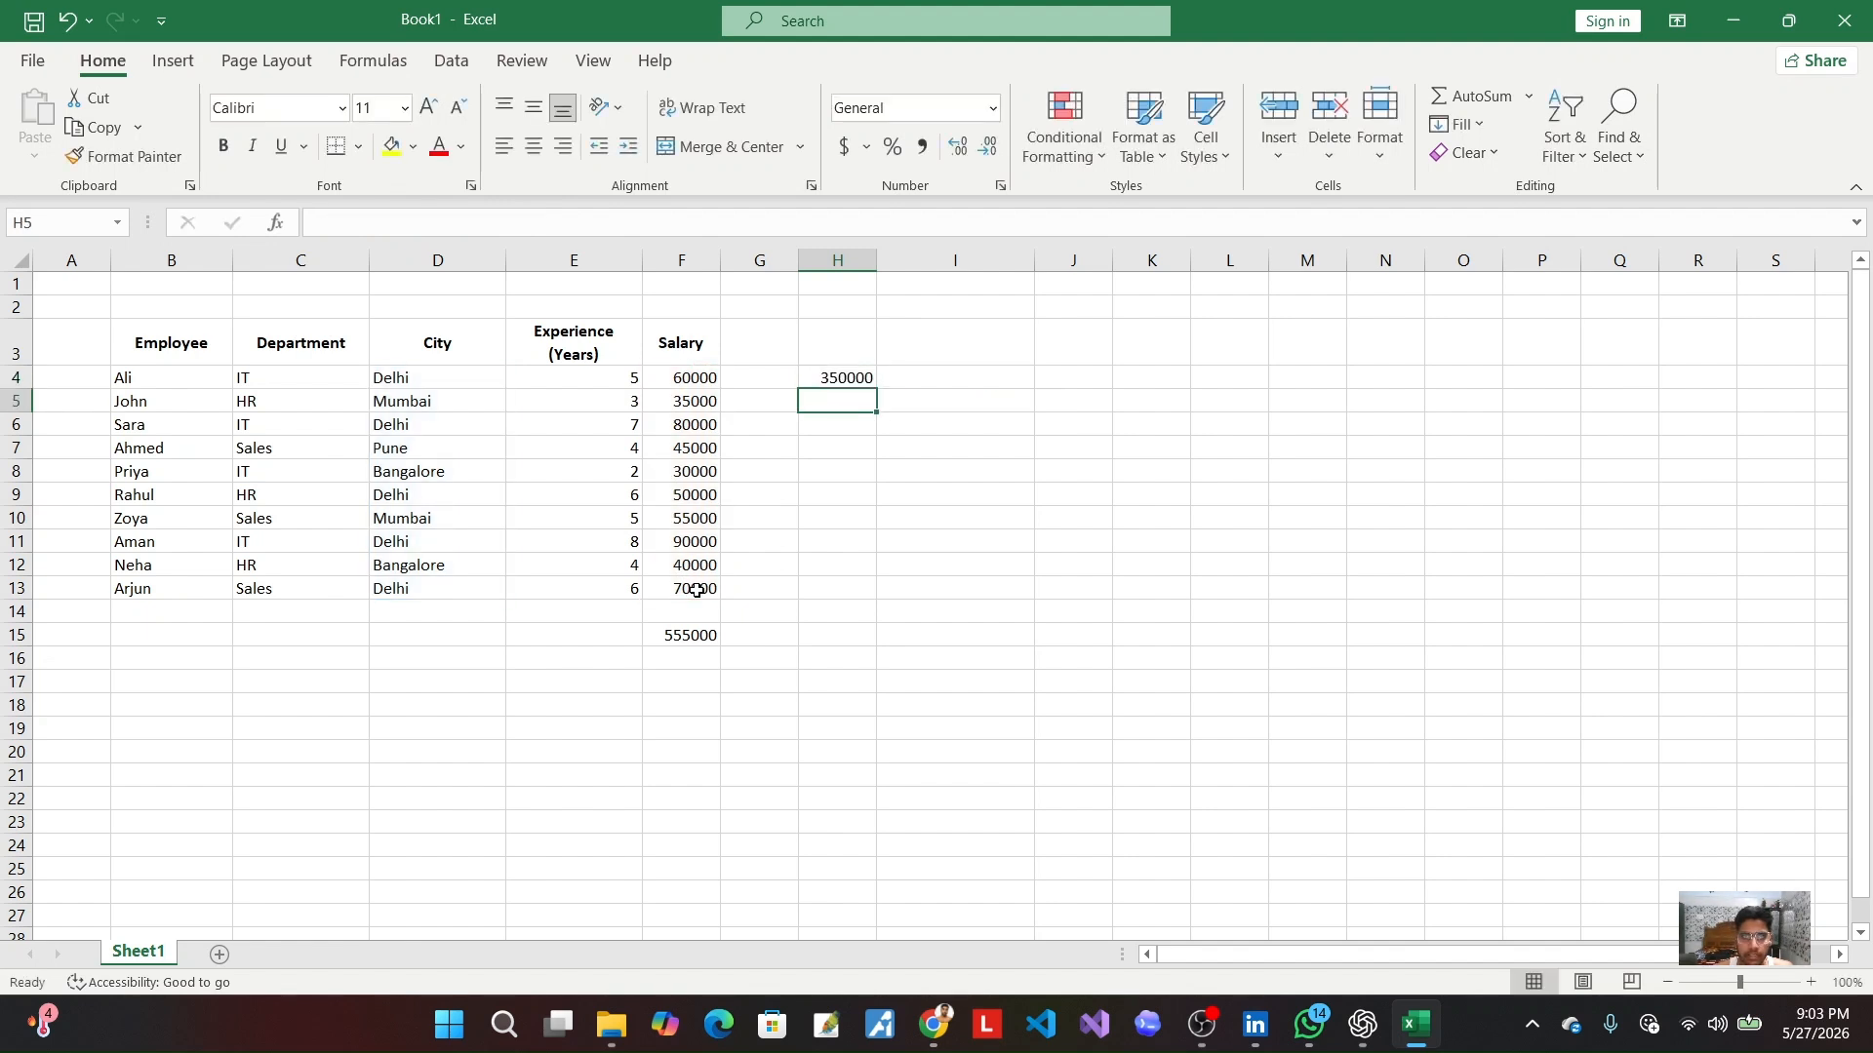
left_click(856, 386)
left_click(849, 426)
left_click(855, 386)
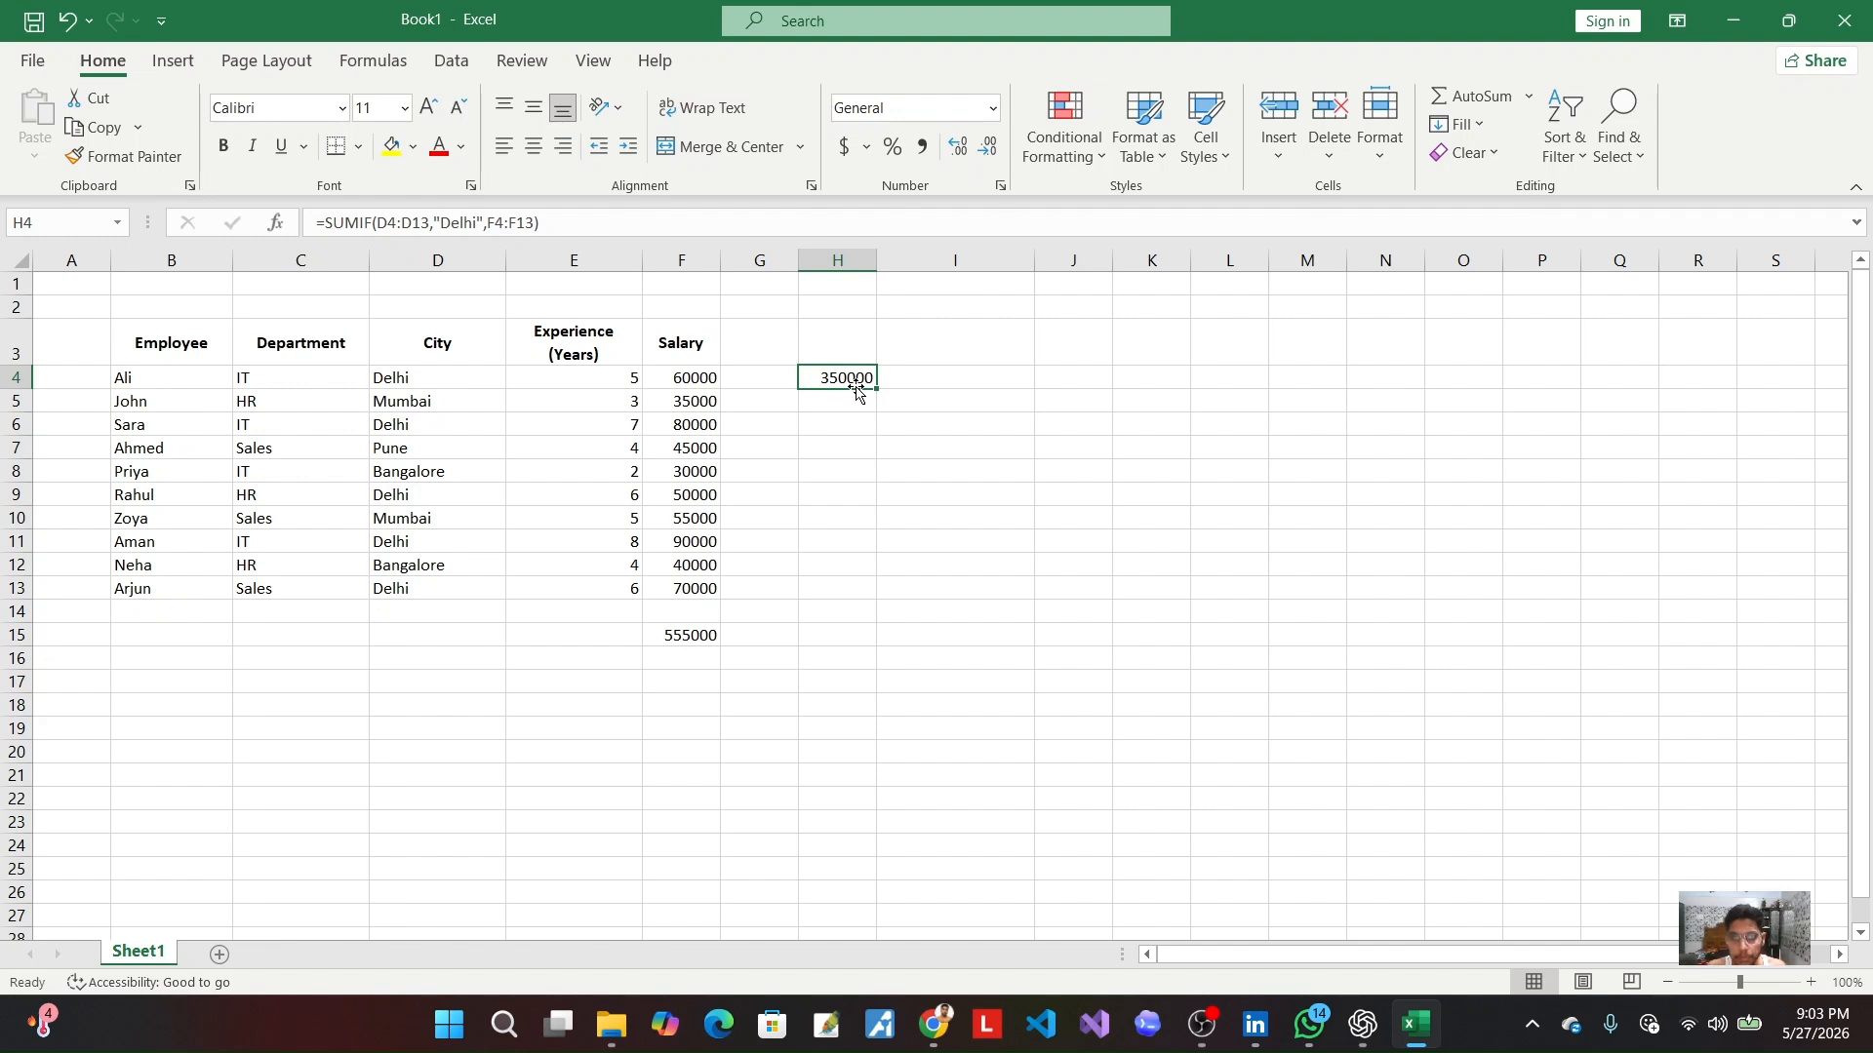
Step: Start a SUMIFS formula in cell I4 with the salaries F4:F13 as the sum range
left_click(923, 419)
left_click(942, 374)
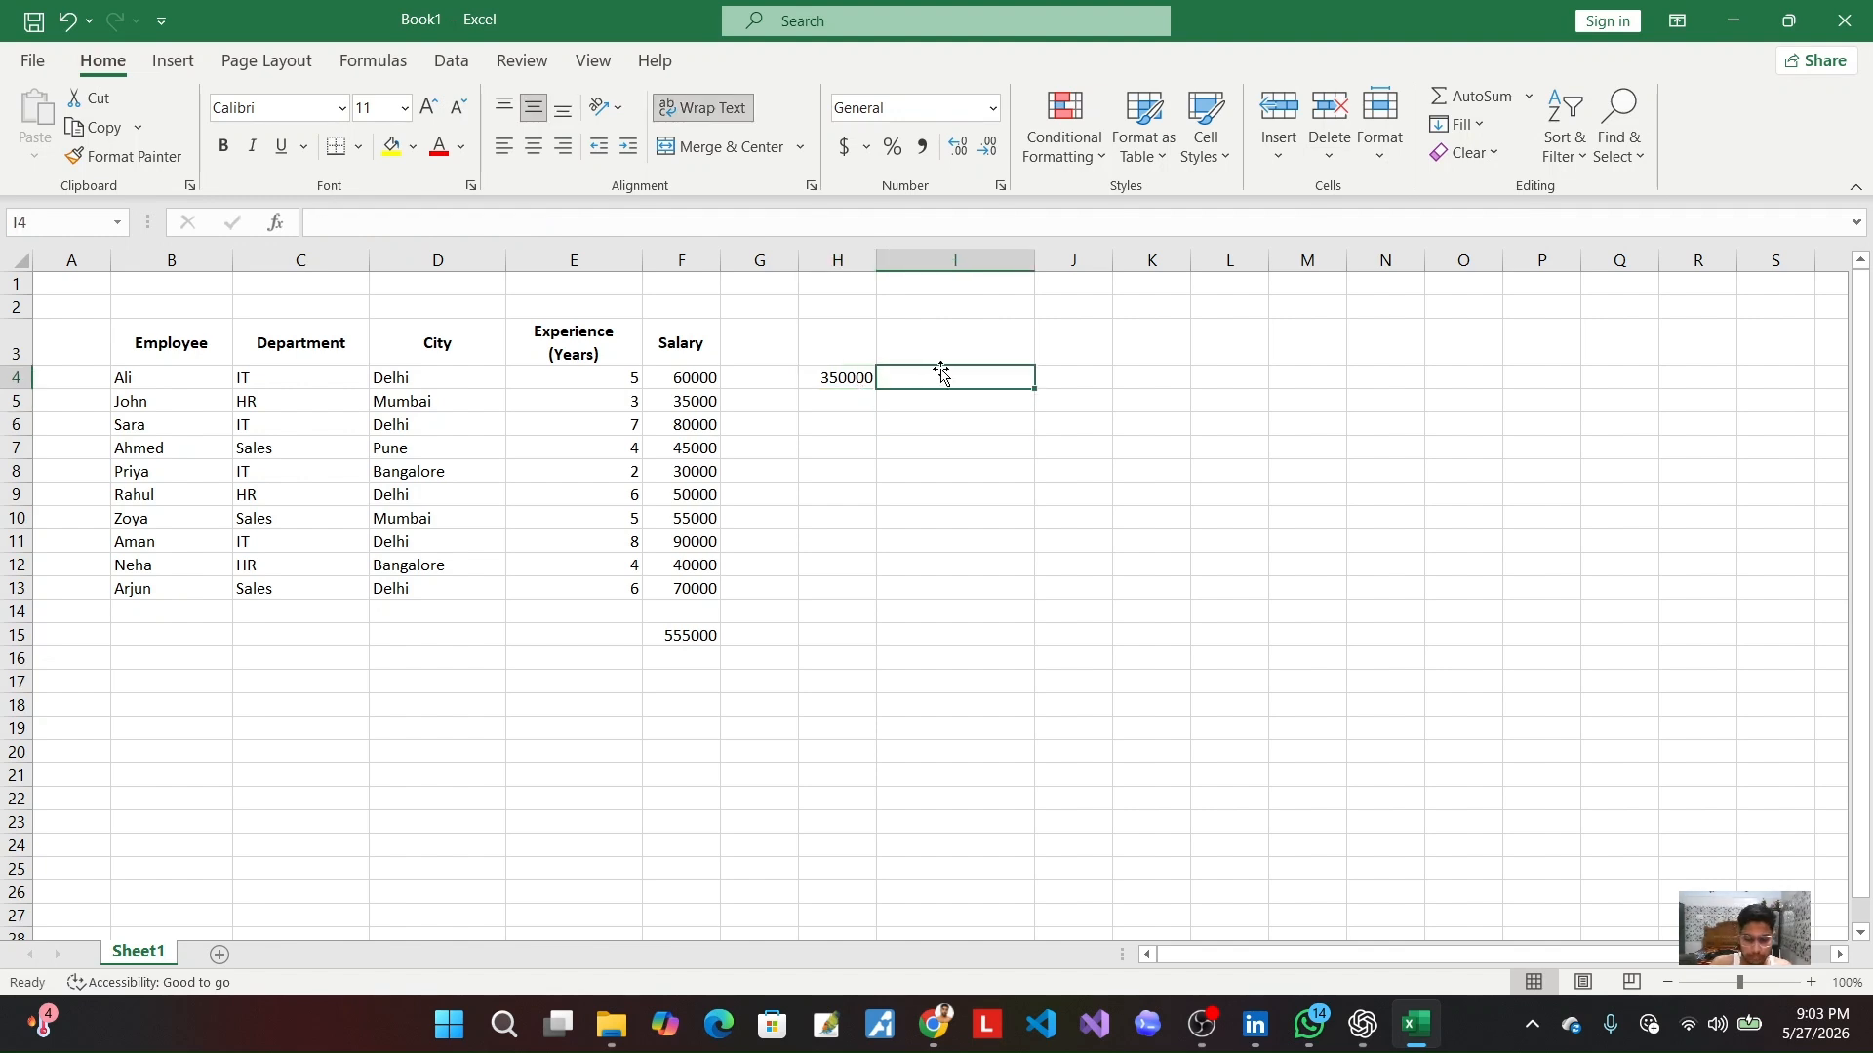
type("=sumifs")
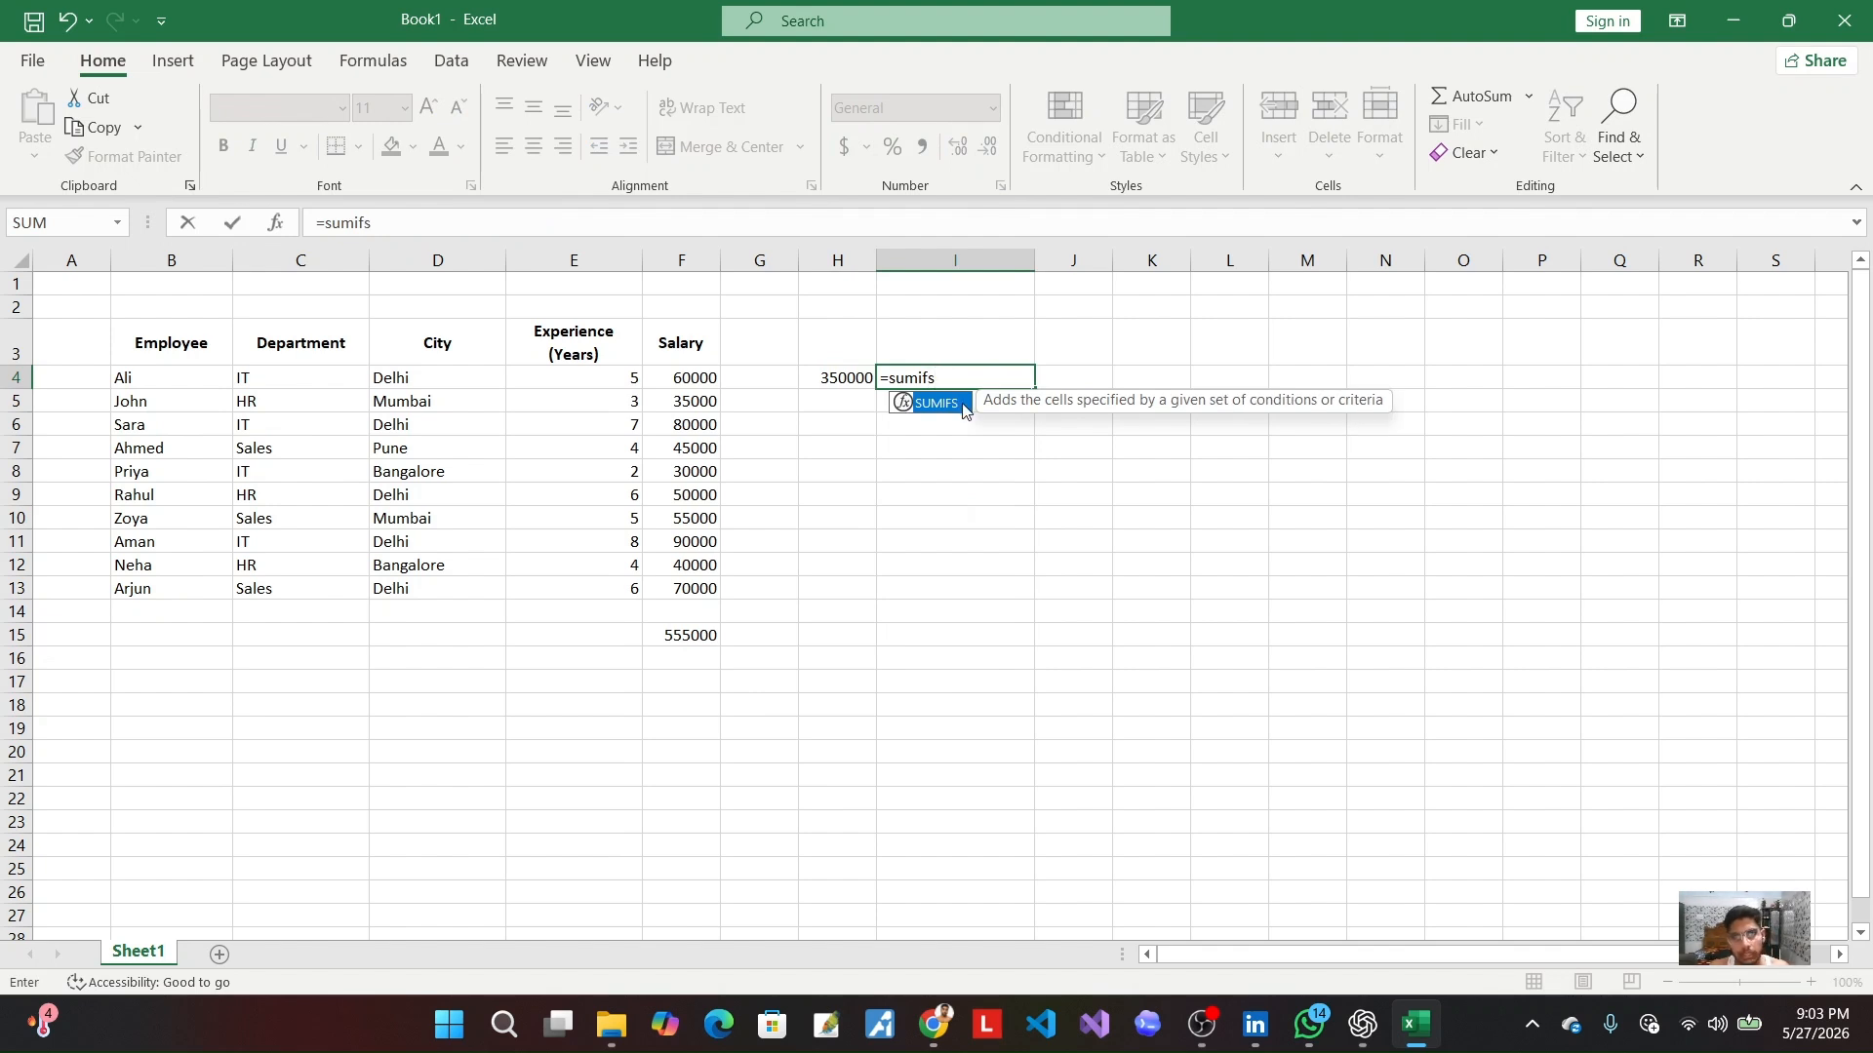
double_click(936, 403)
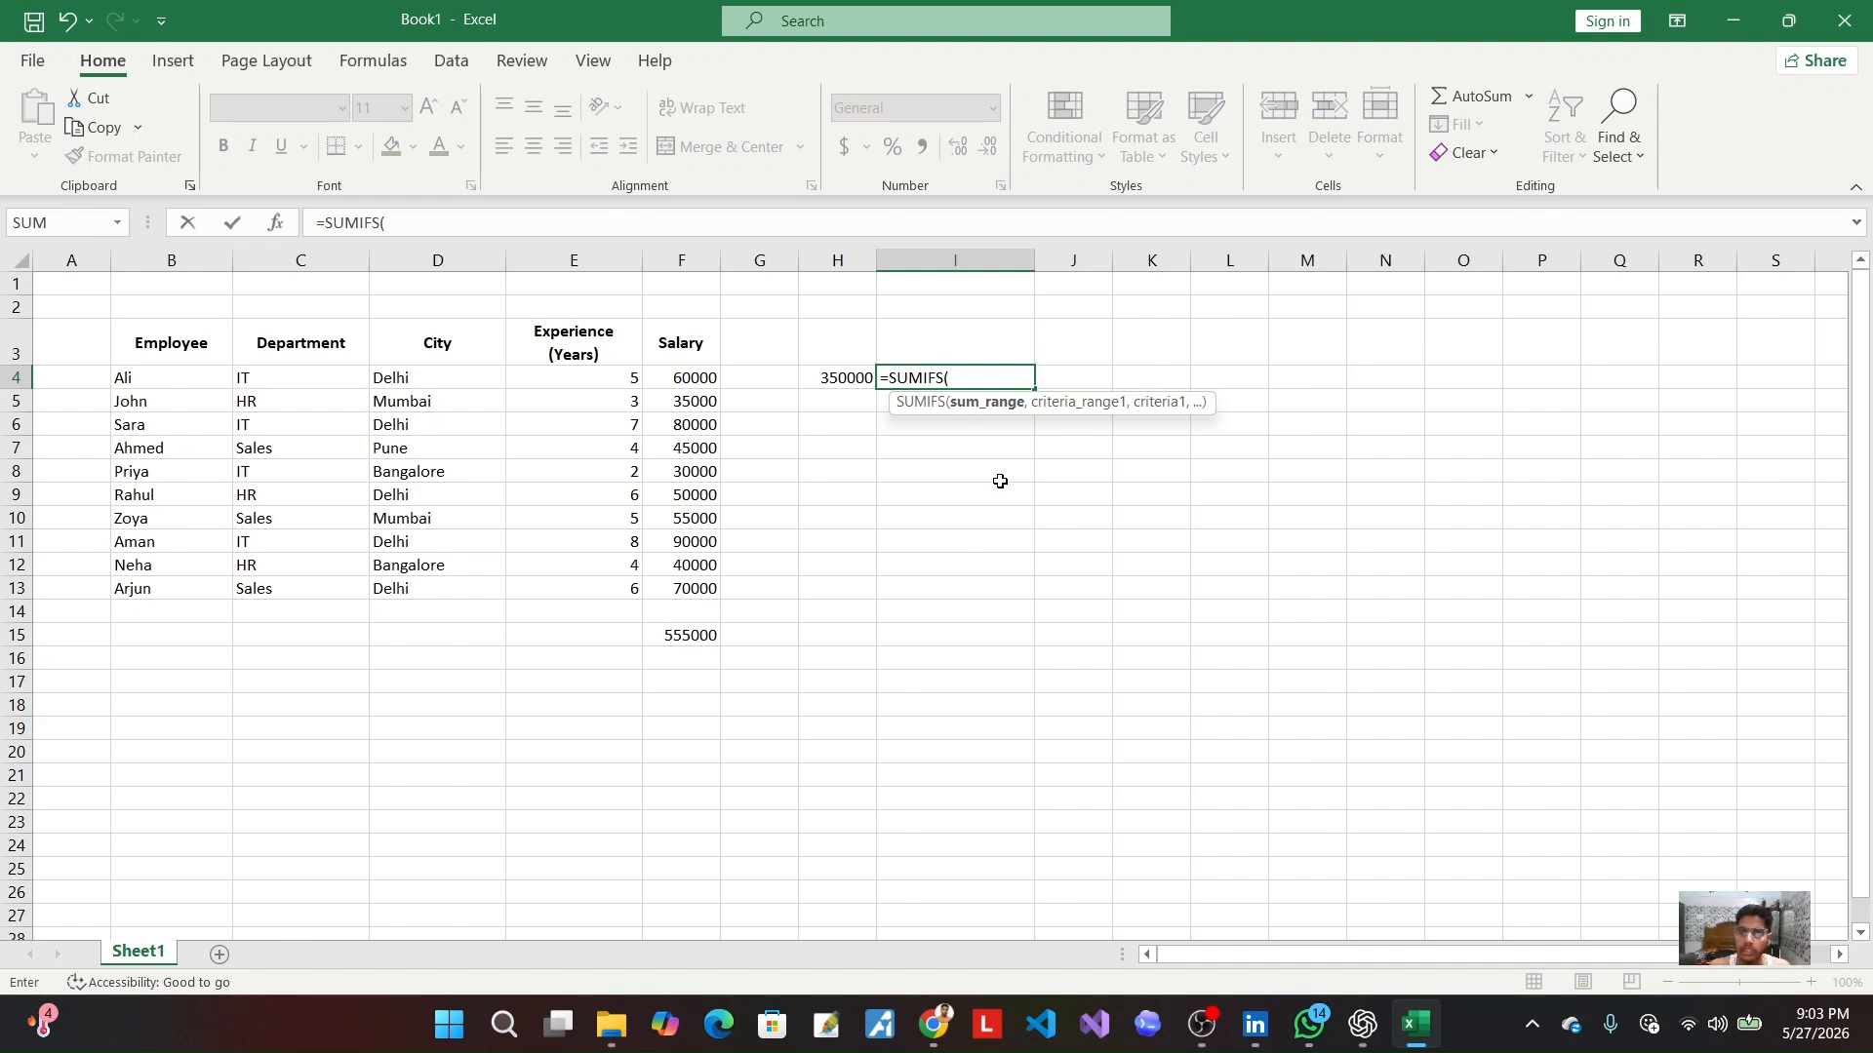
left_click(703, 383)
left_click_drag(702, 390, 706, 593)
type(",")
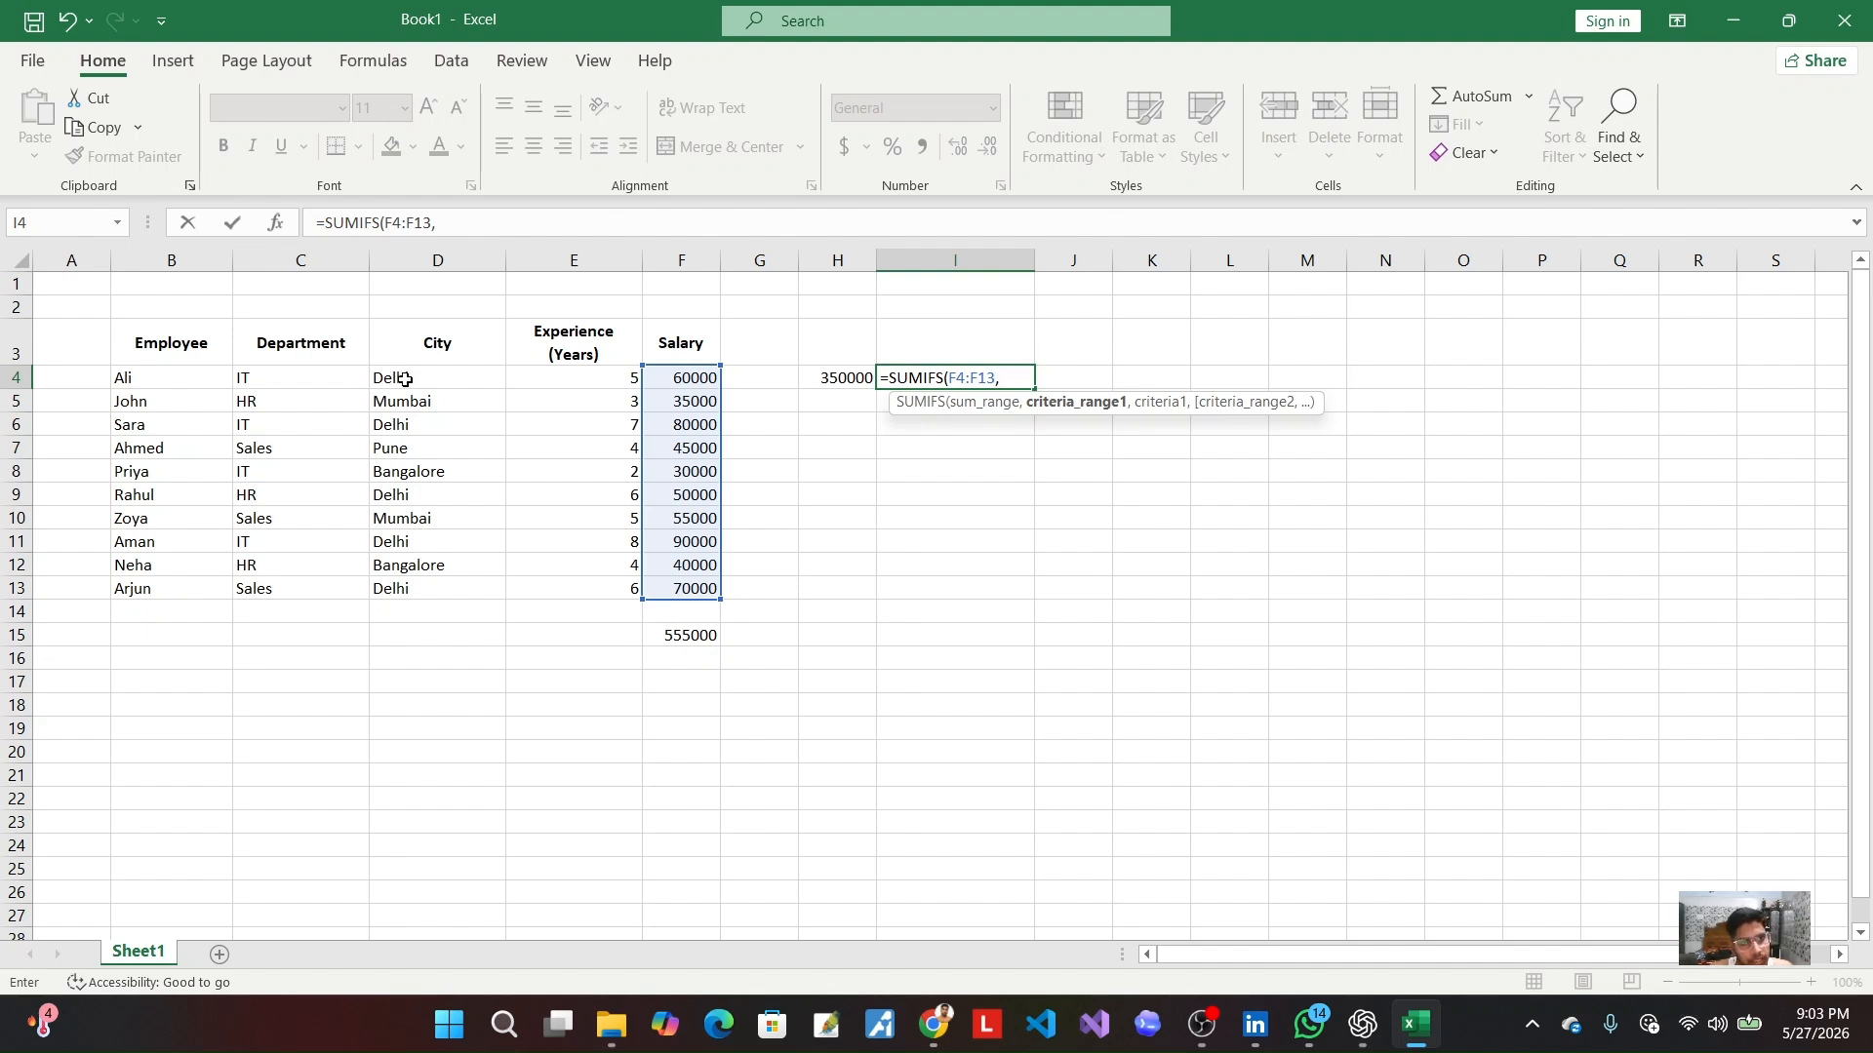
Step: Add the first SUMIFS condition, matching the City range D4:D13 to "Mumbai"
left_click_drag(407, 377, 439, 590)
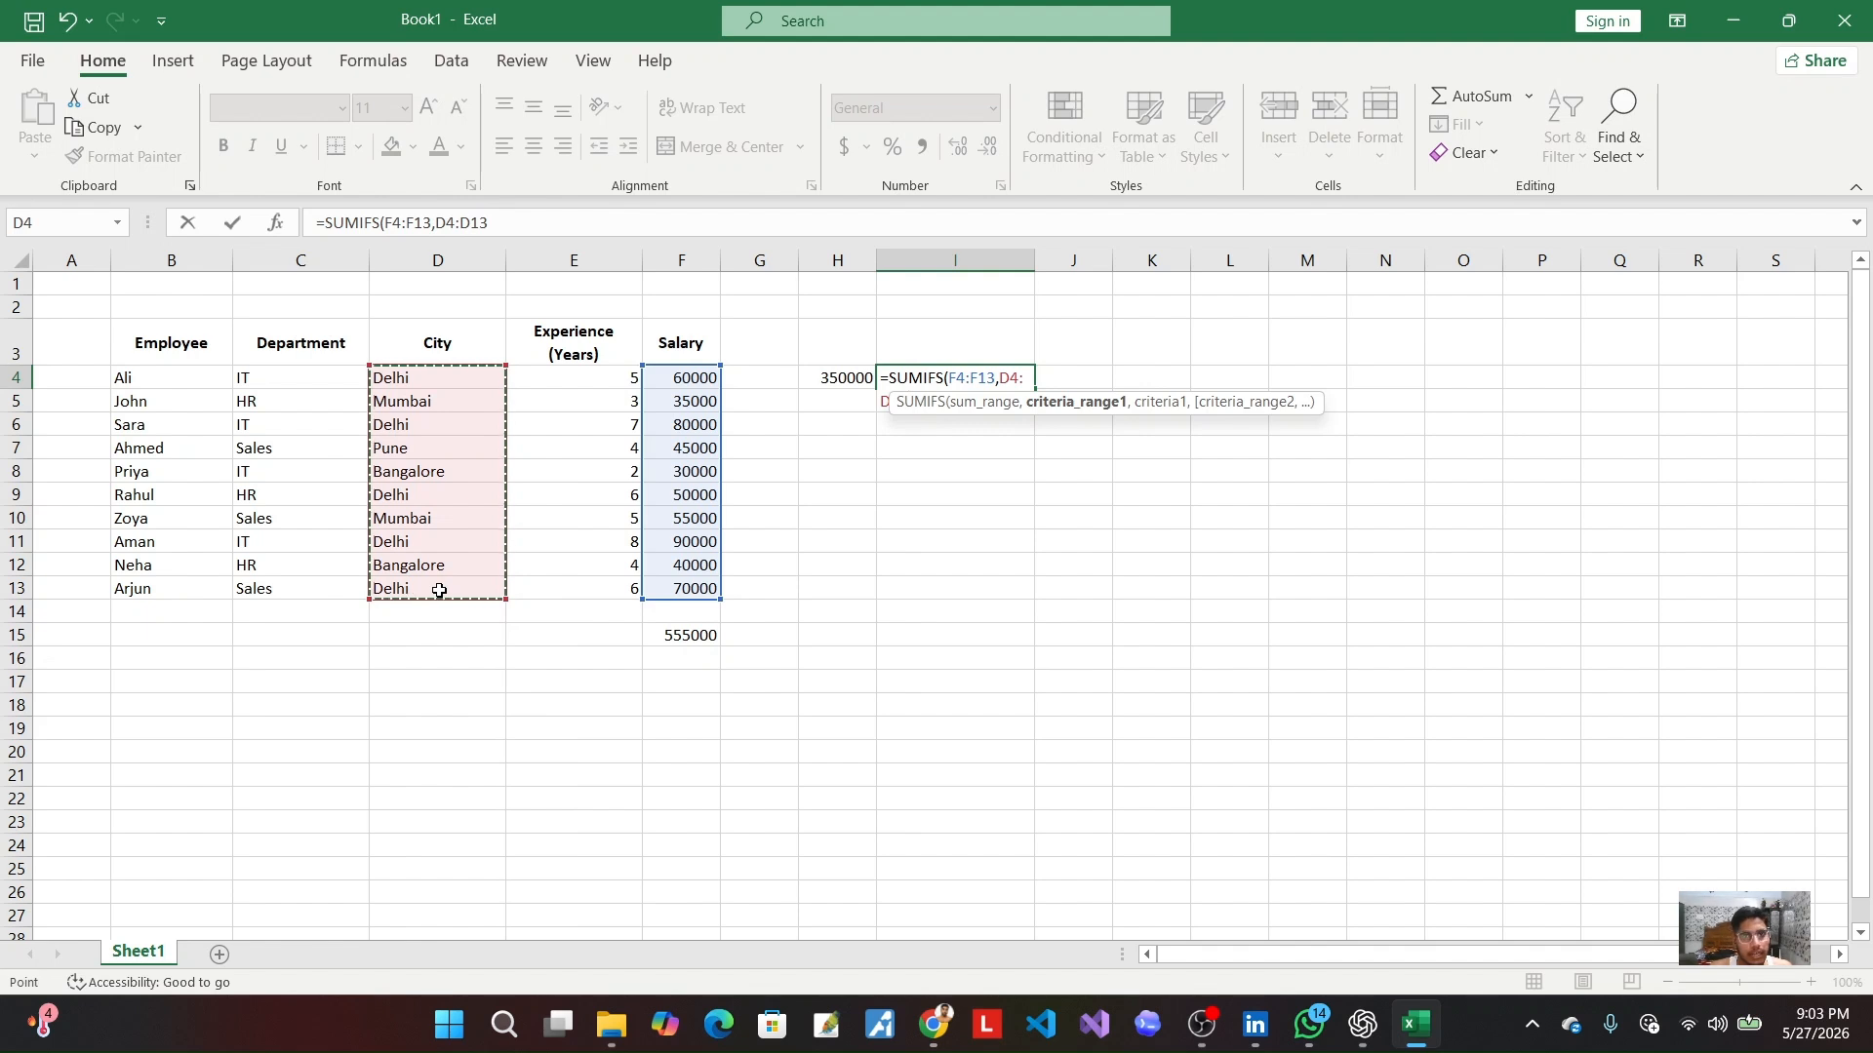
type(",")
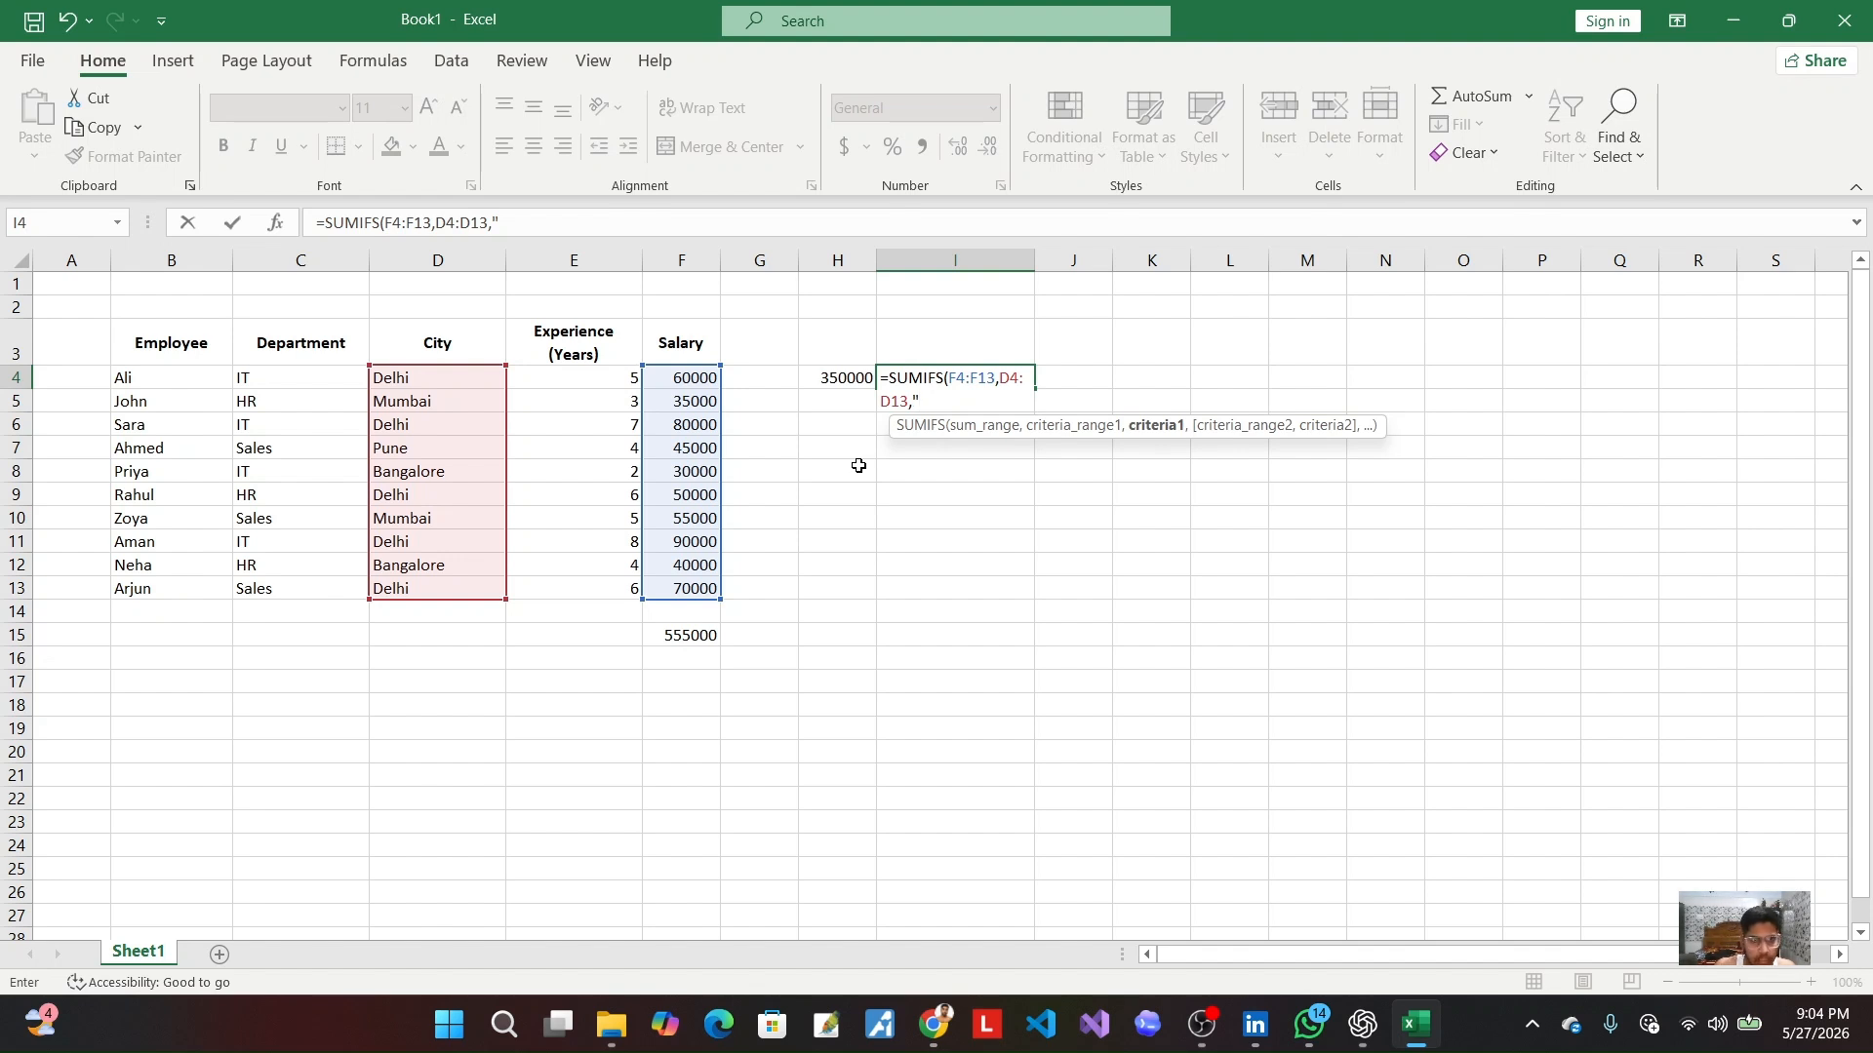
type("\"M")
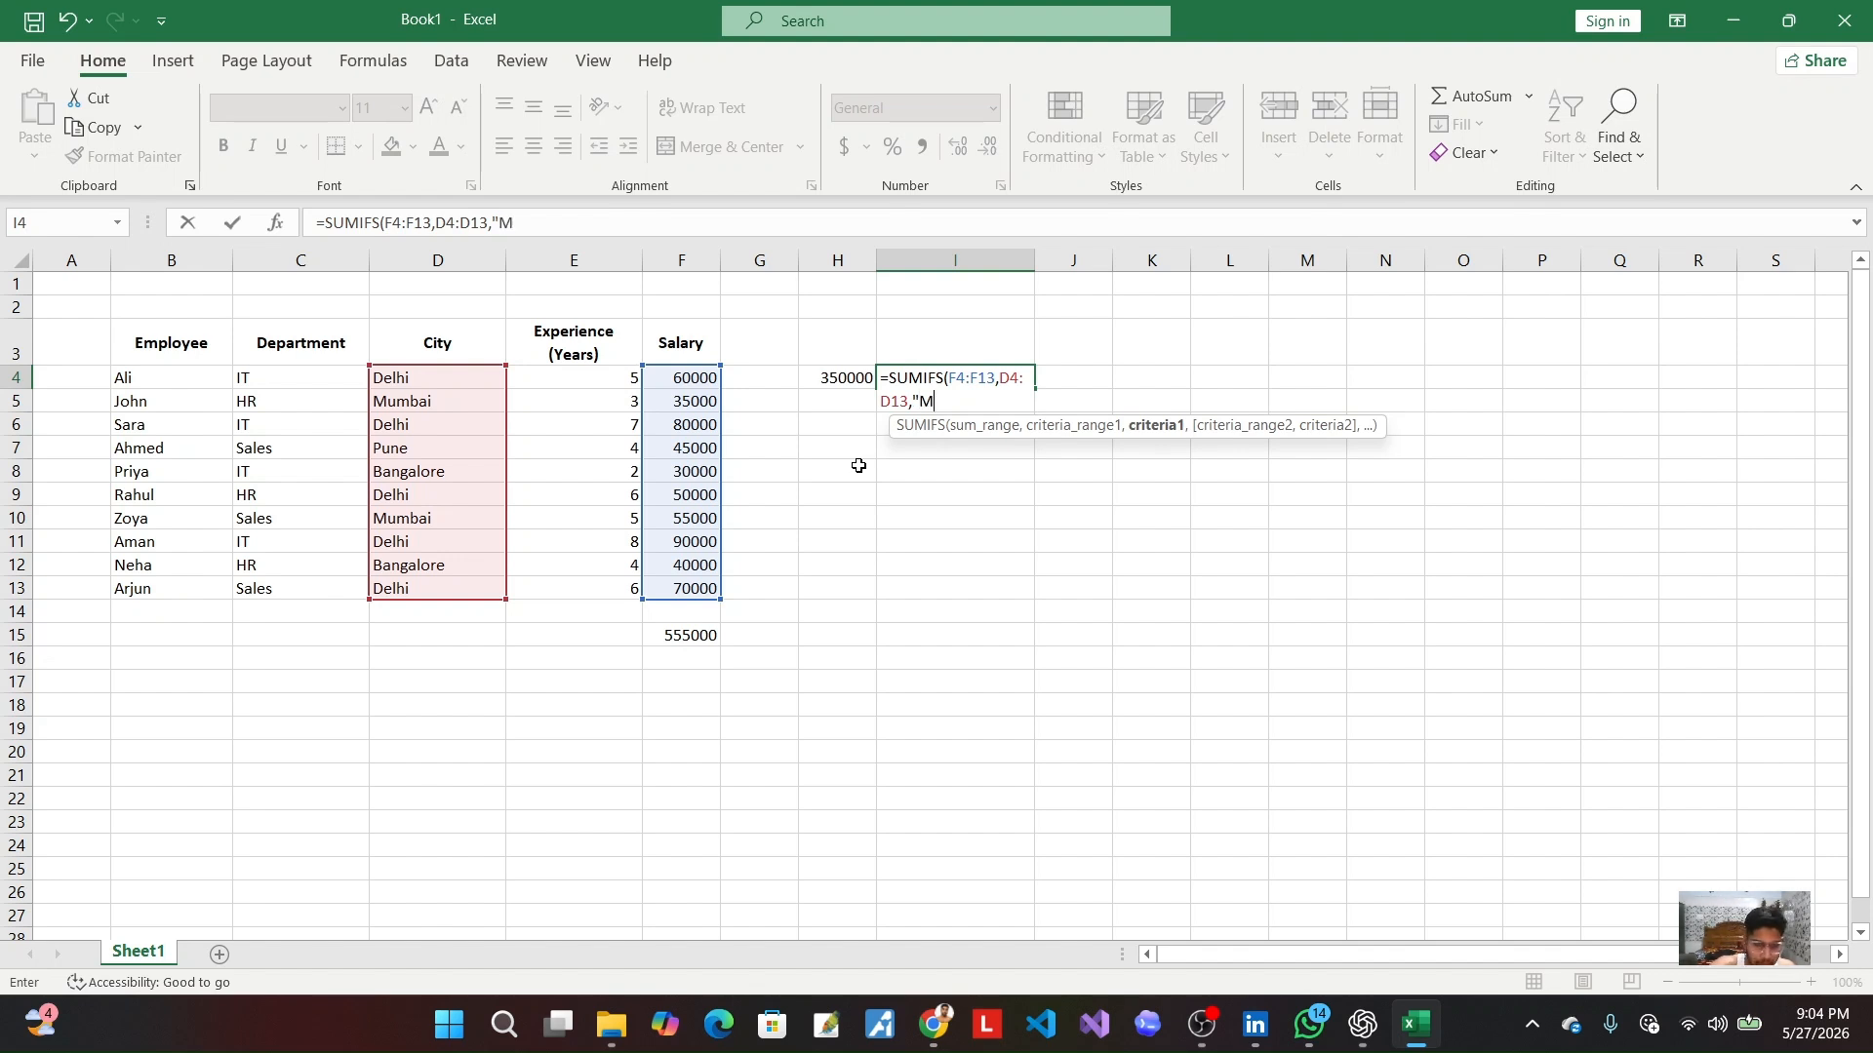
type("umbai")
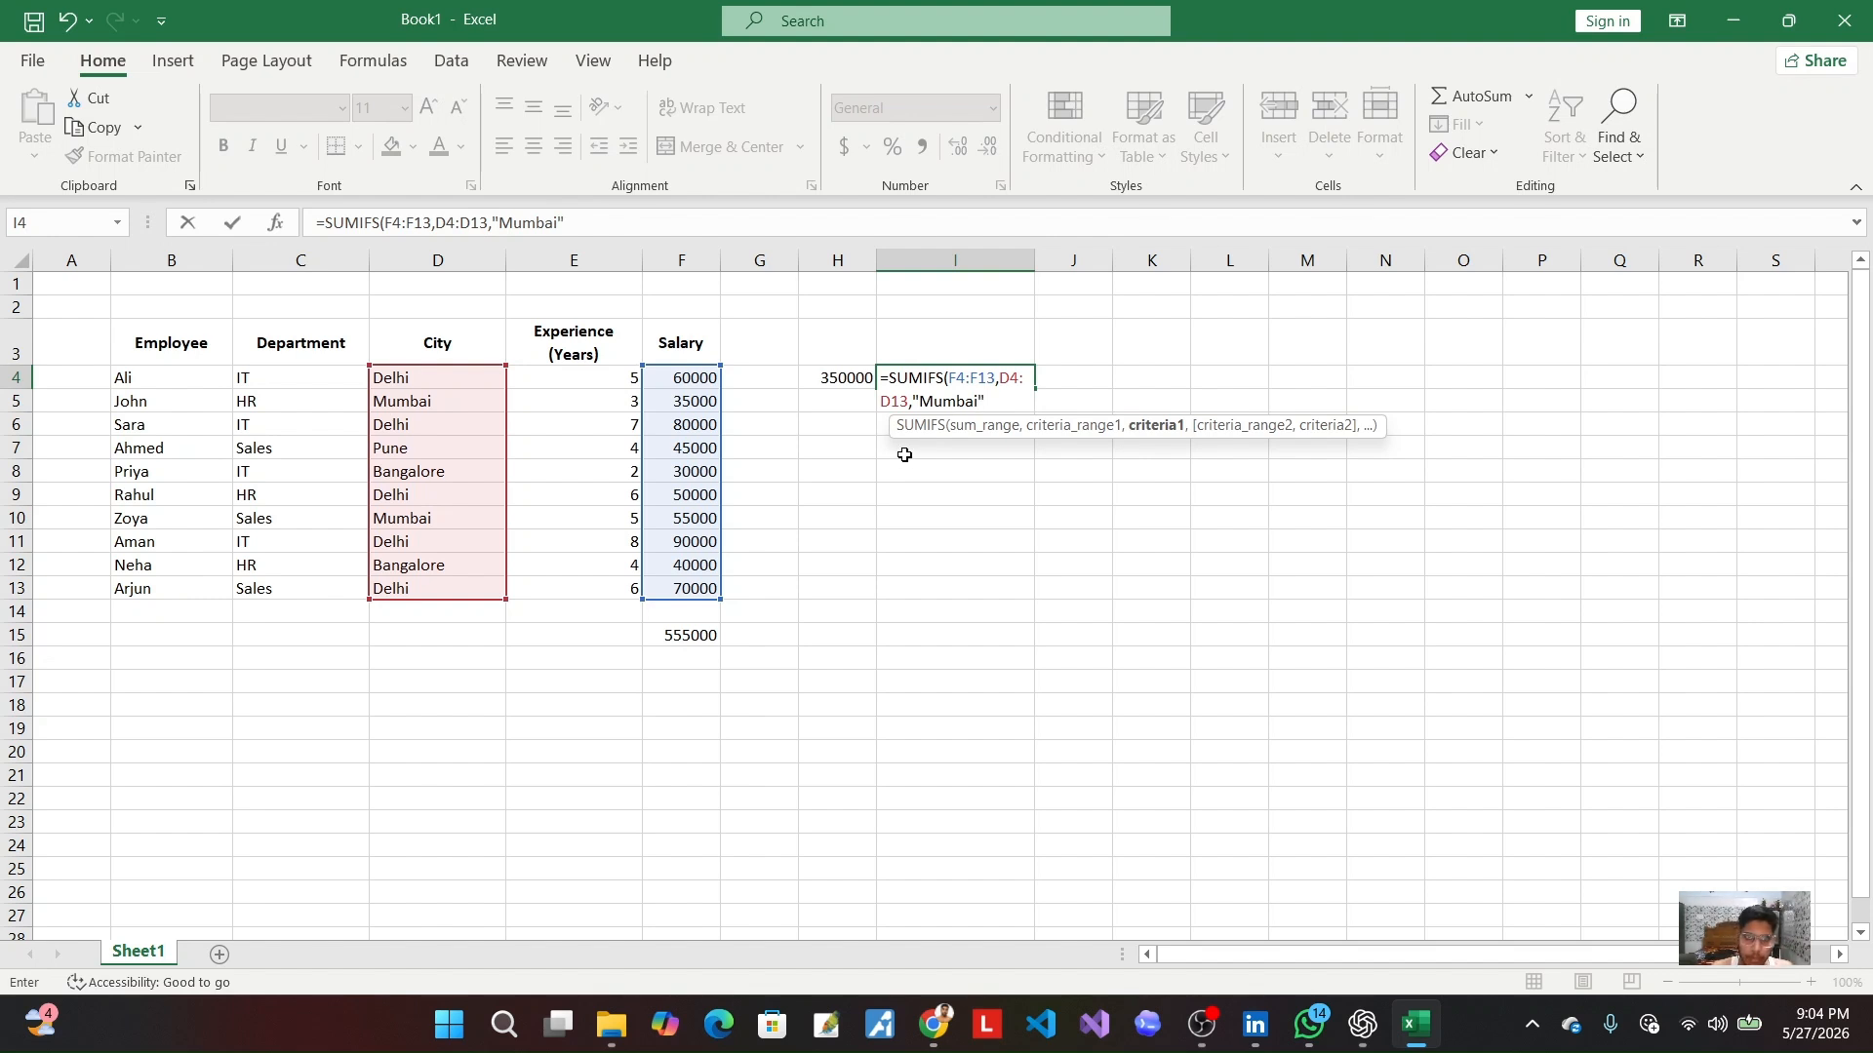
Step: Add the second SUMIFS condition, matching the Department range C4:C13 to "Sales", and commit the formula in I4
type(",")
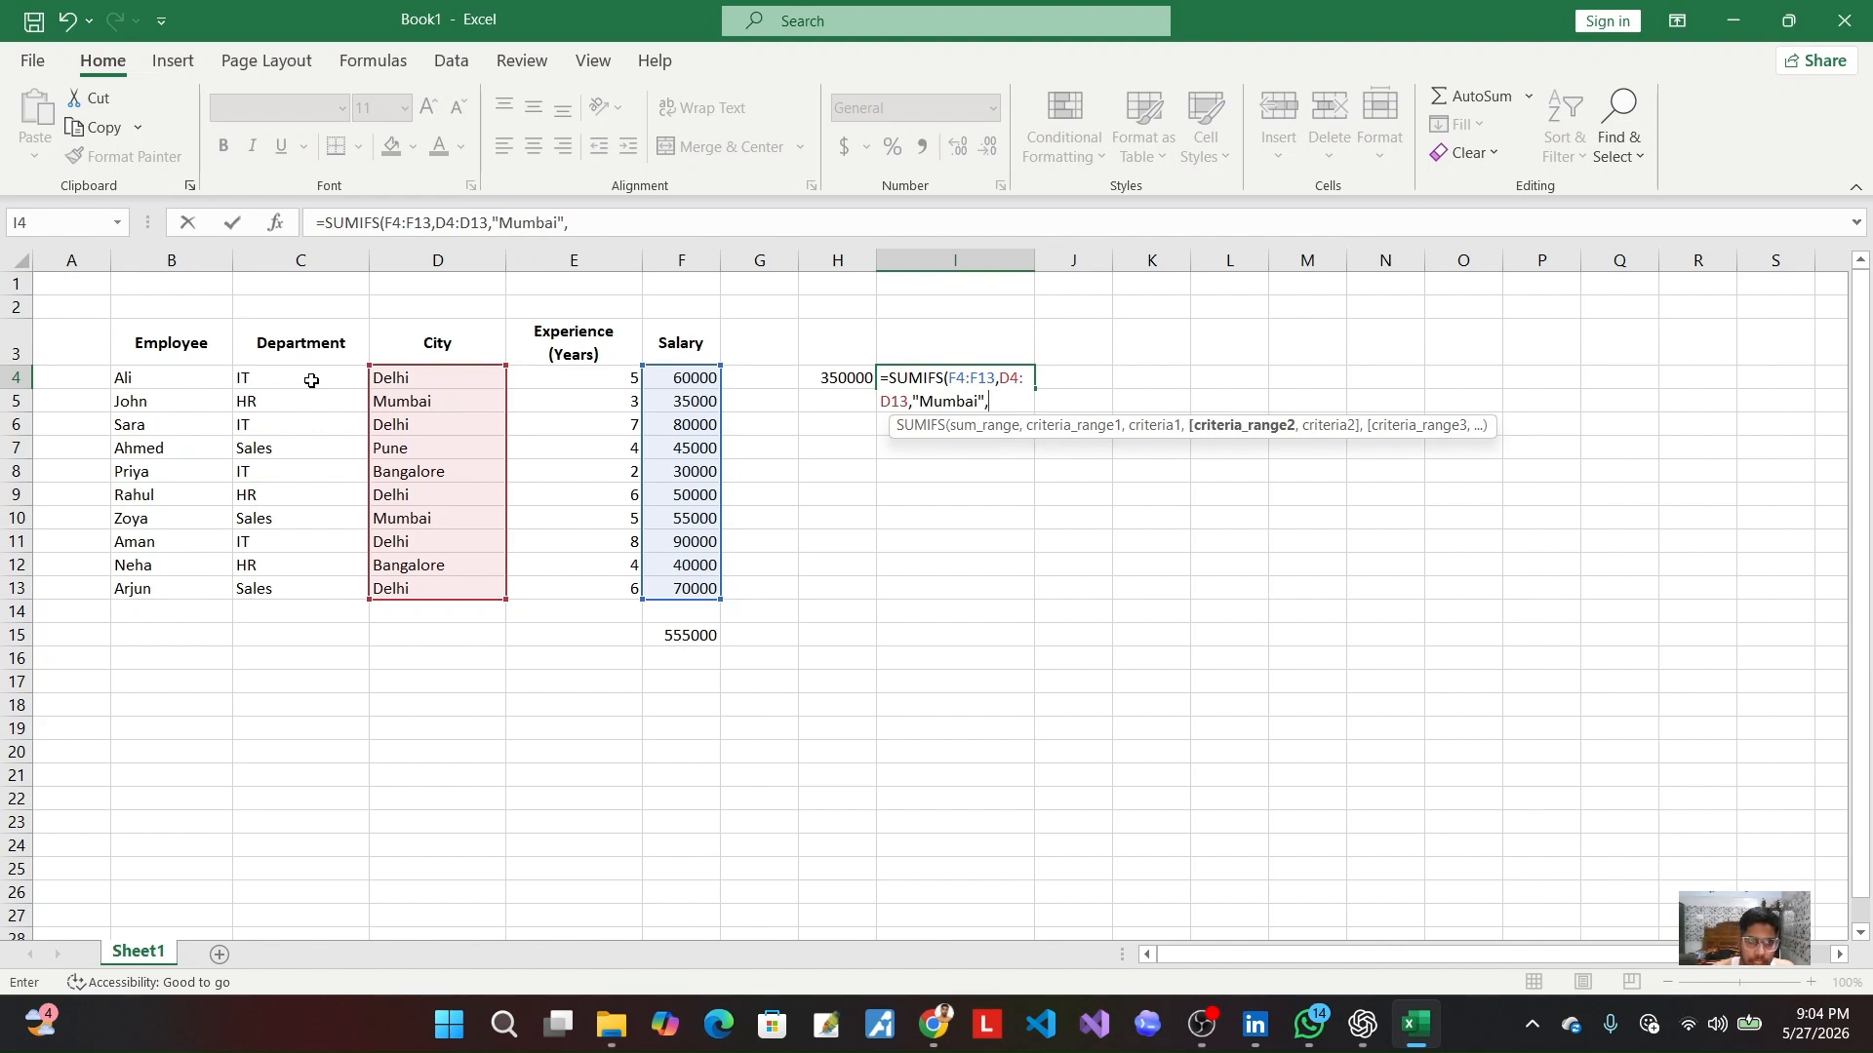
left_click_drag(312, 380, 333, 597)
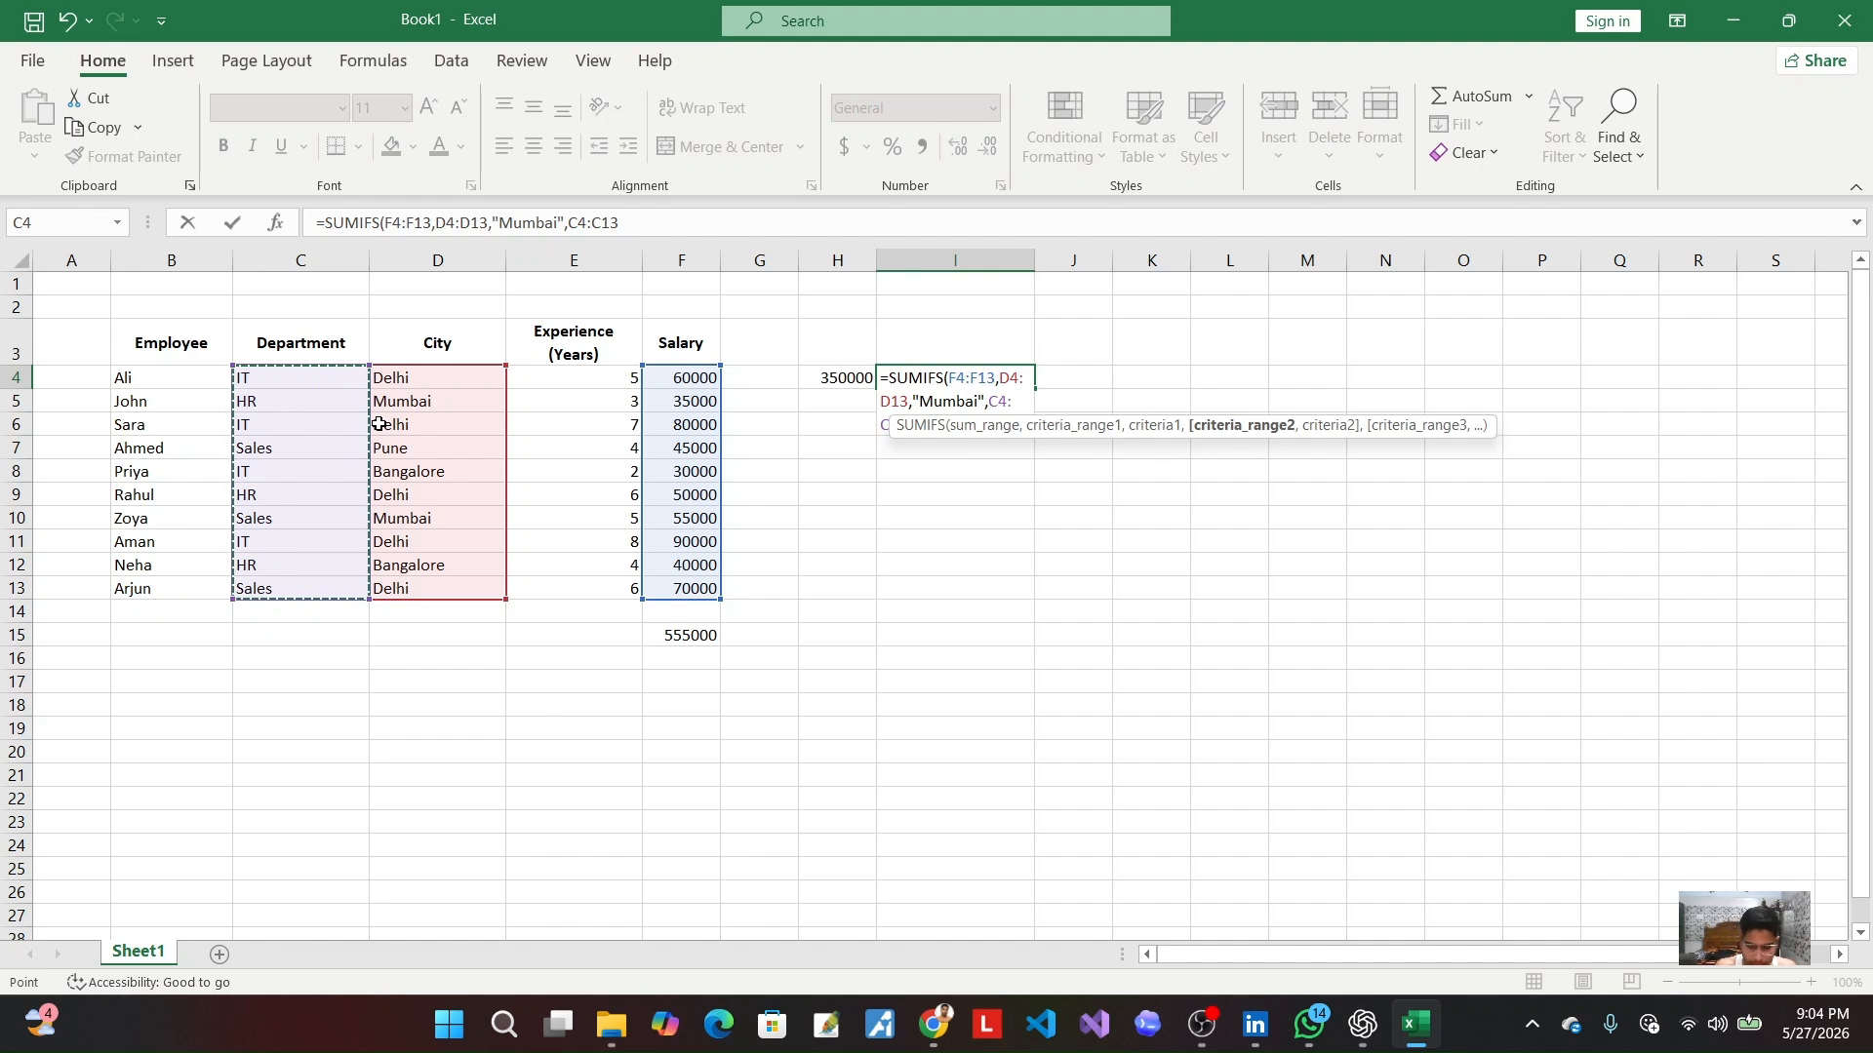
type(",")
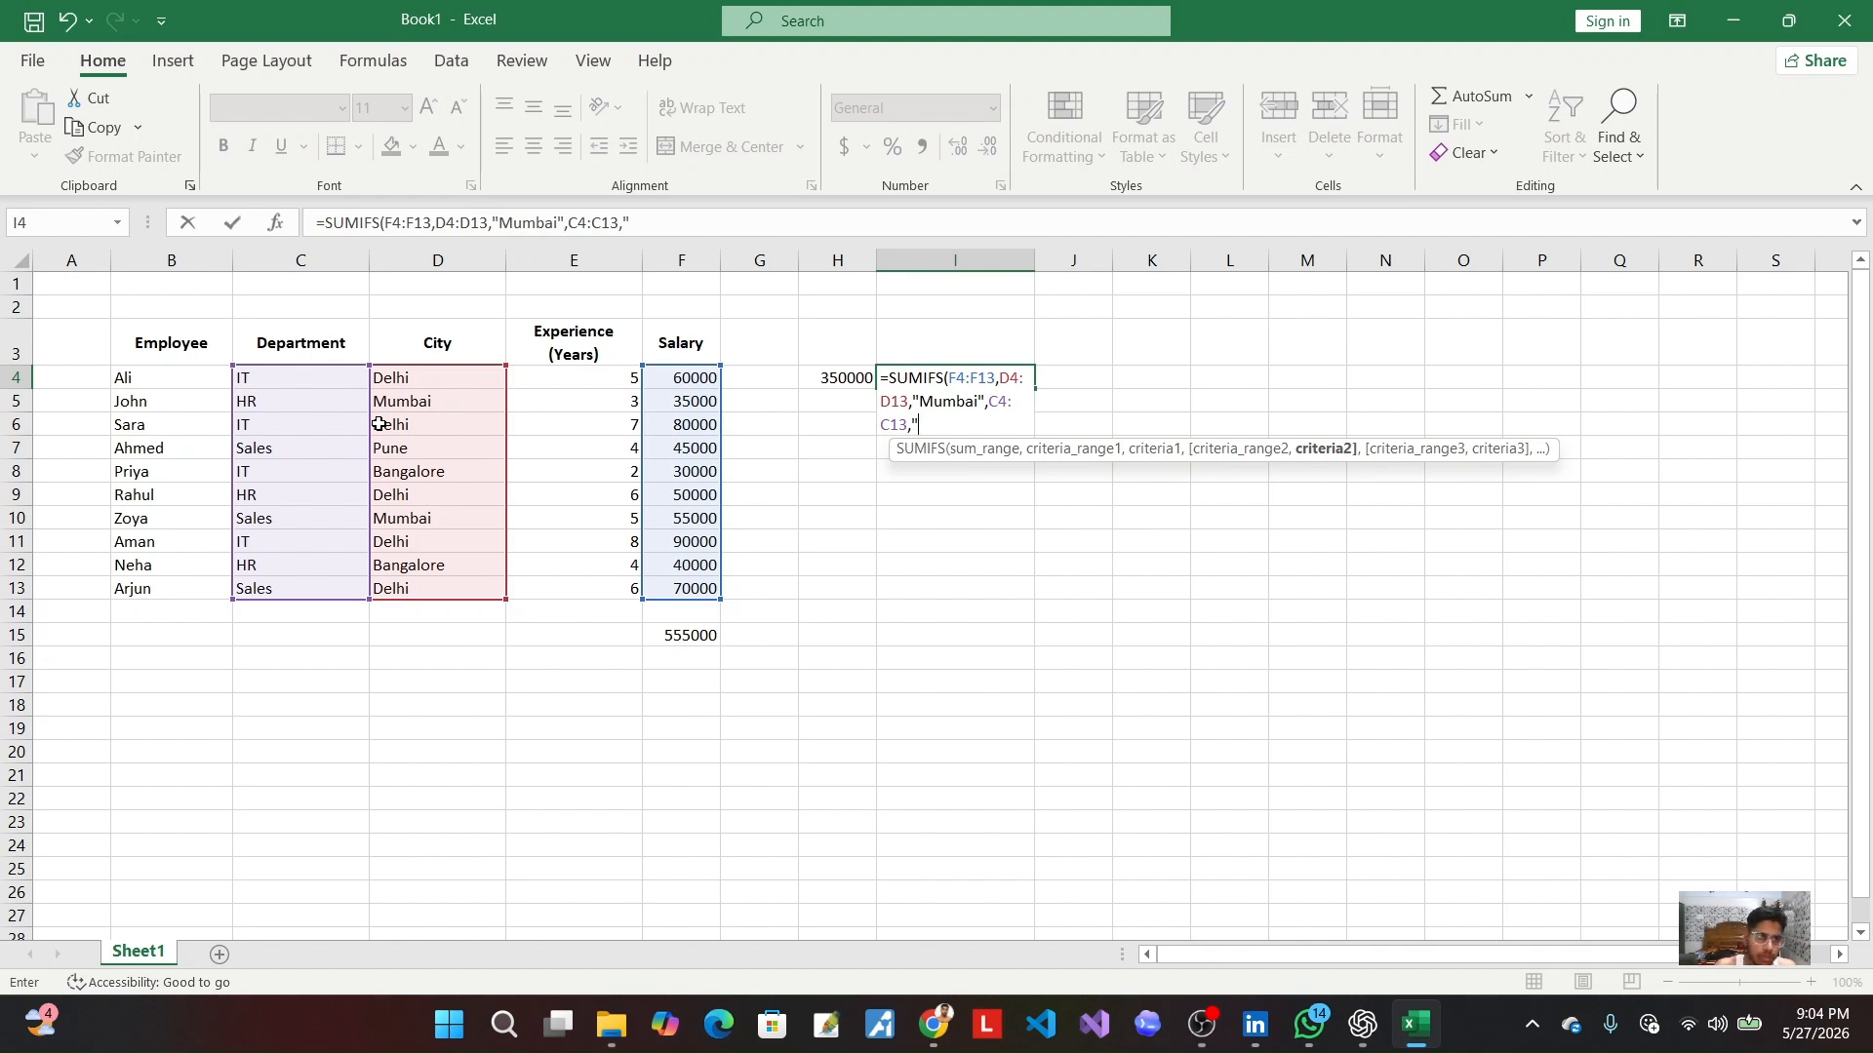
type("\"")
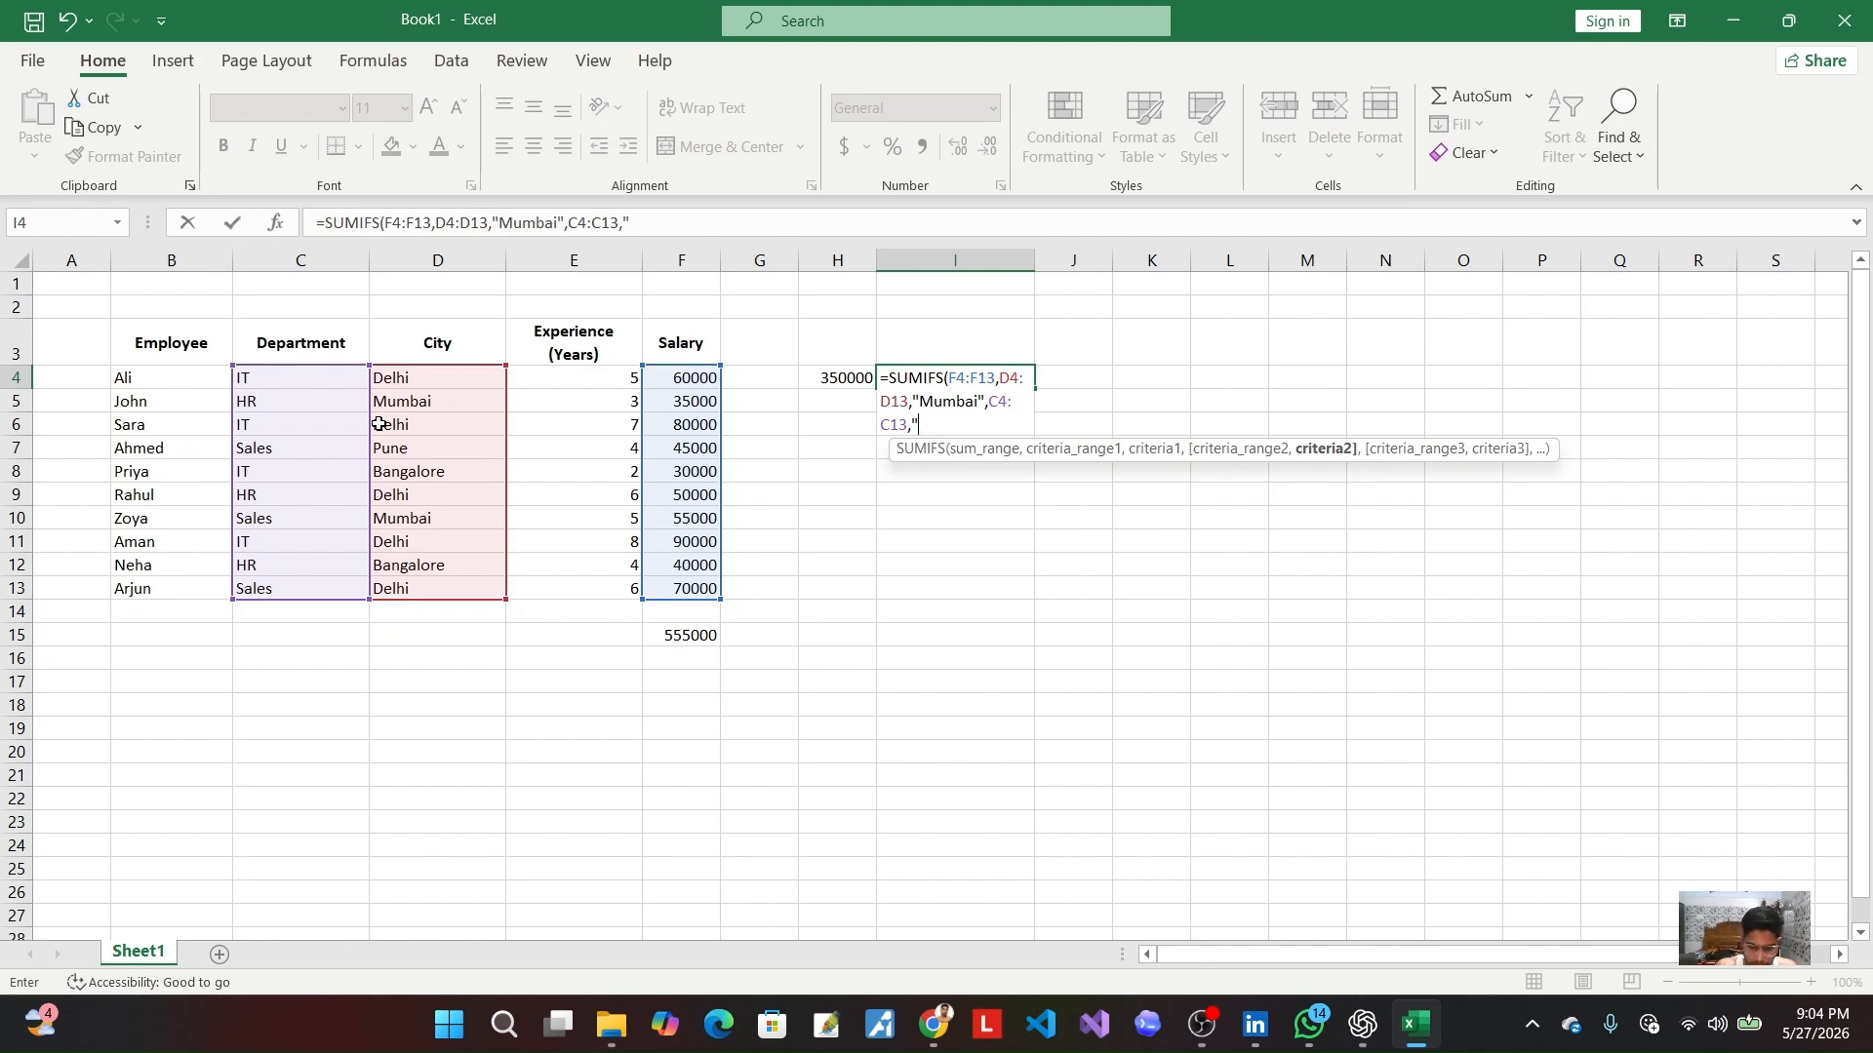
type("Sales")
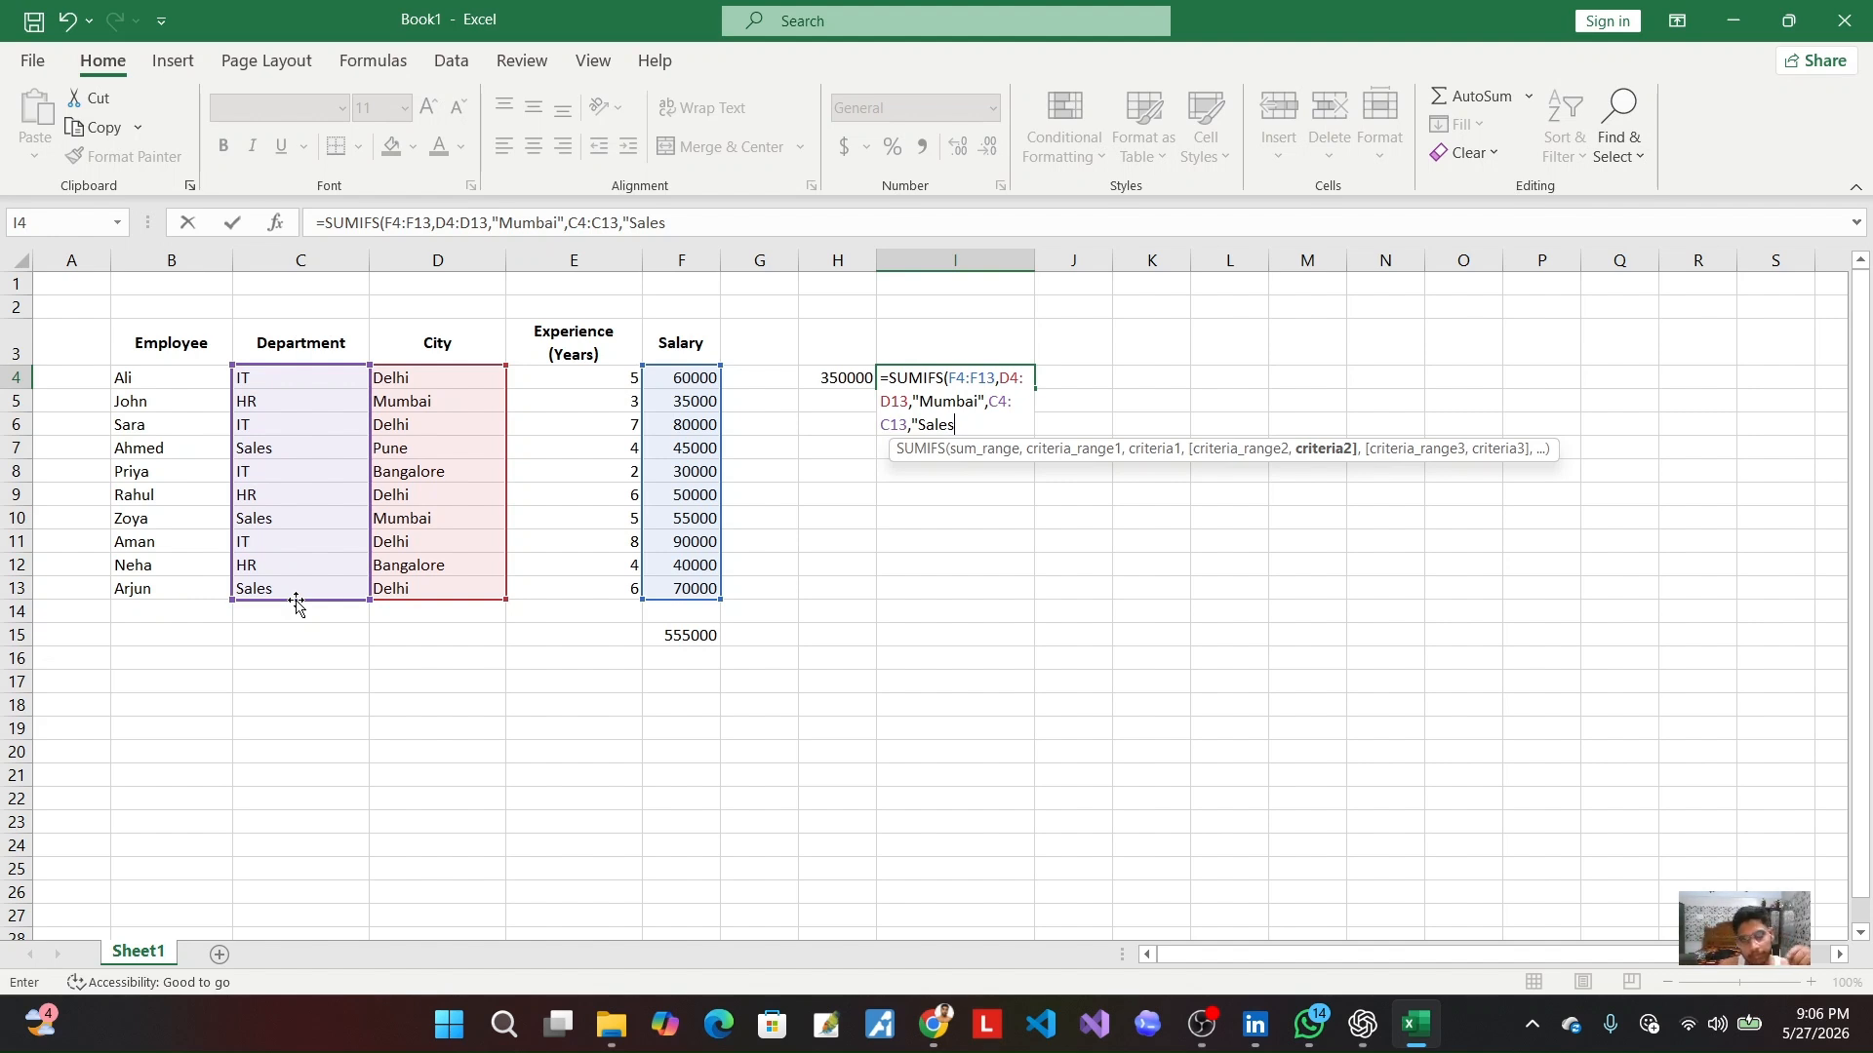
type("\"")
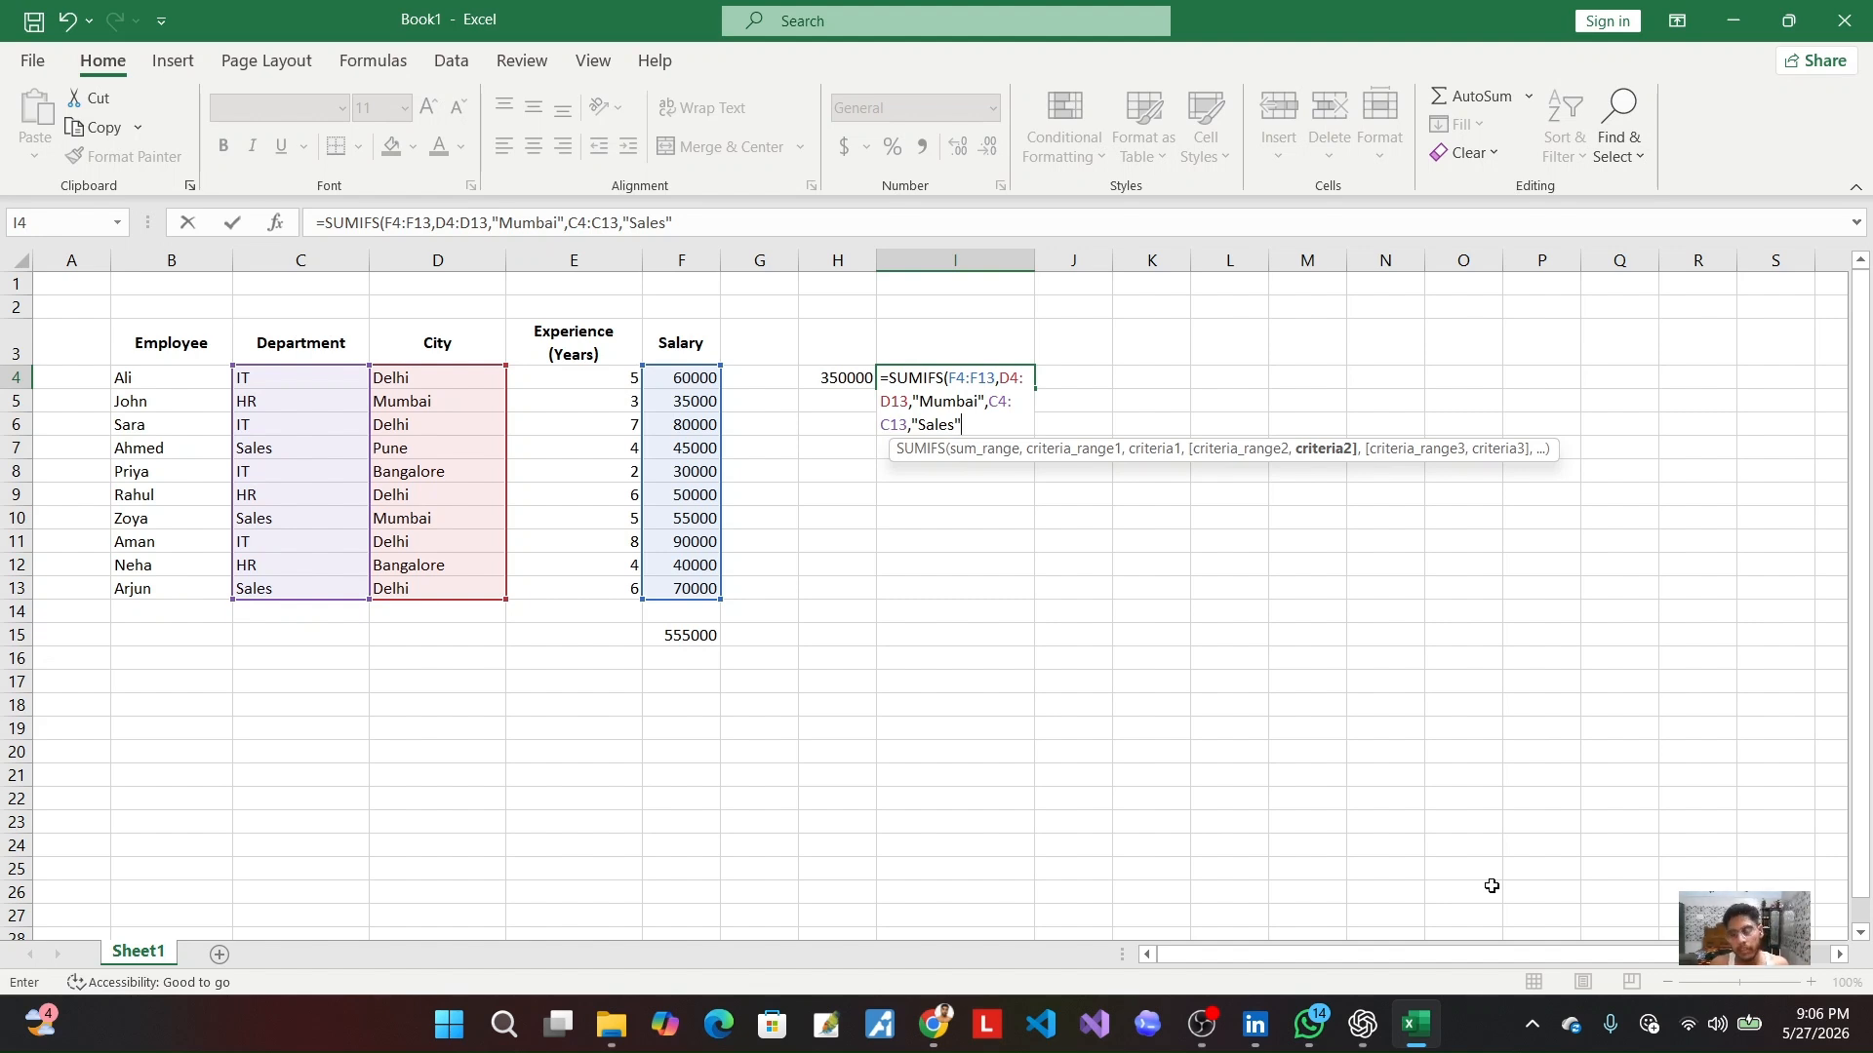
key("Return")
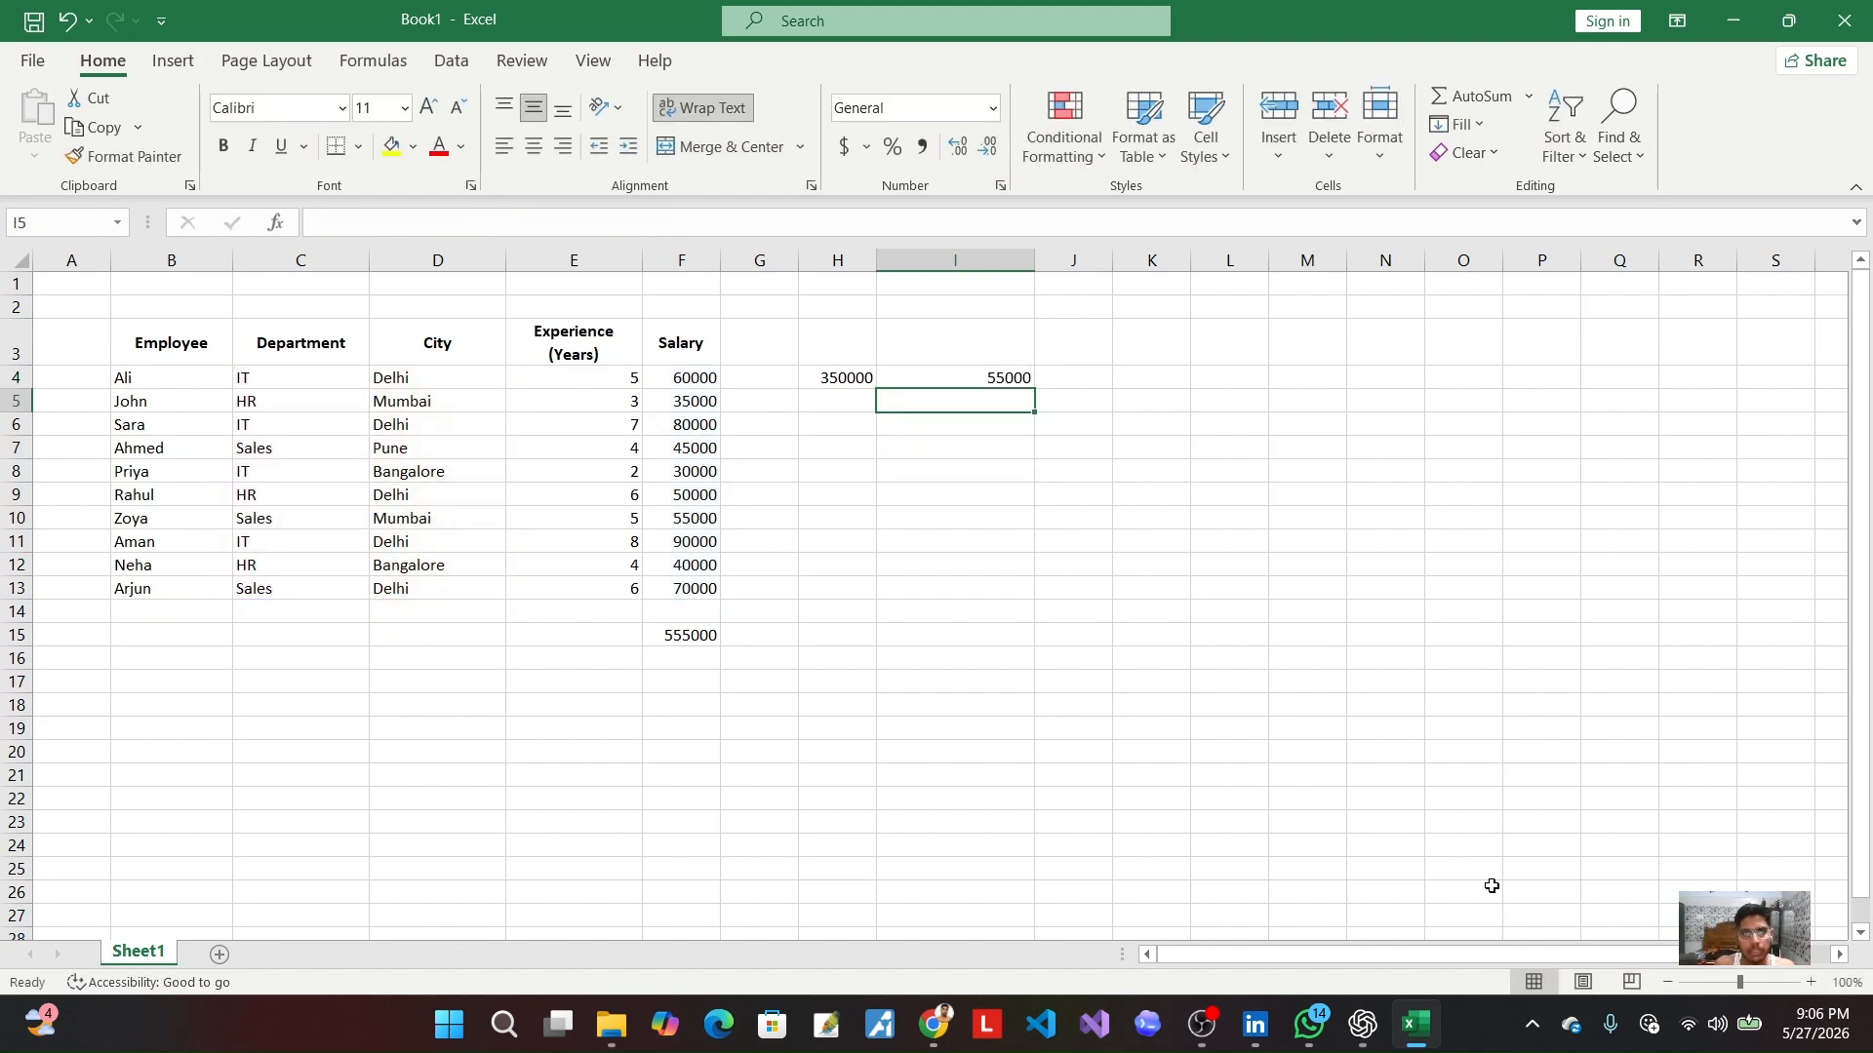
Step: Review the SUMIFS formula in I4, the SUM formula in F15 with its salary range, and the SUMIF formula in H4
left_click(1043, 497)
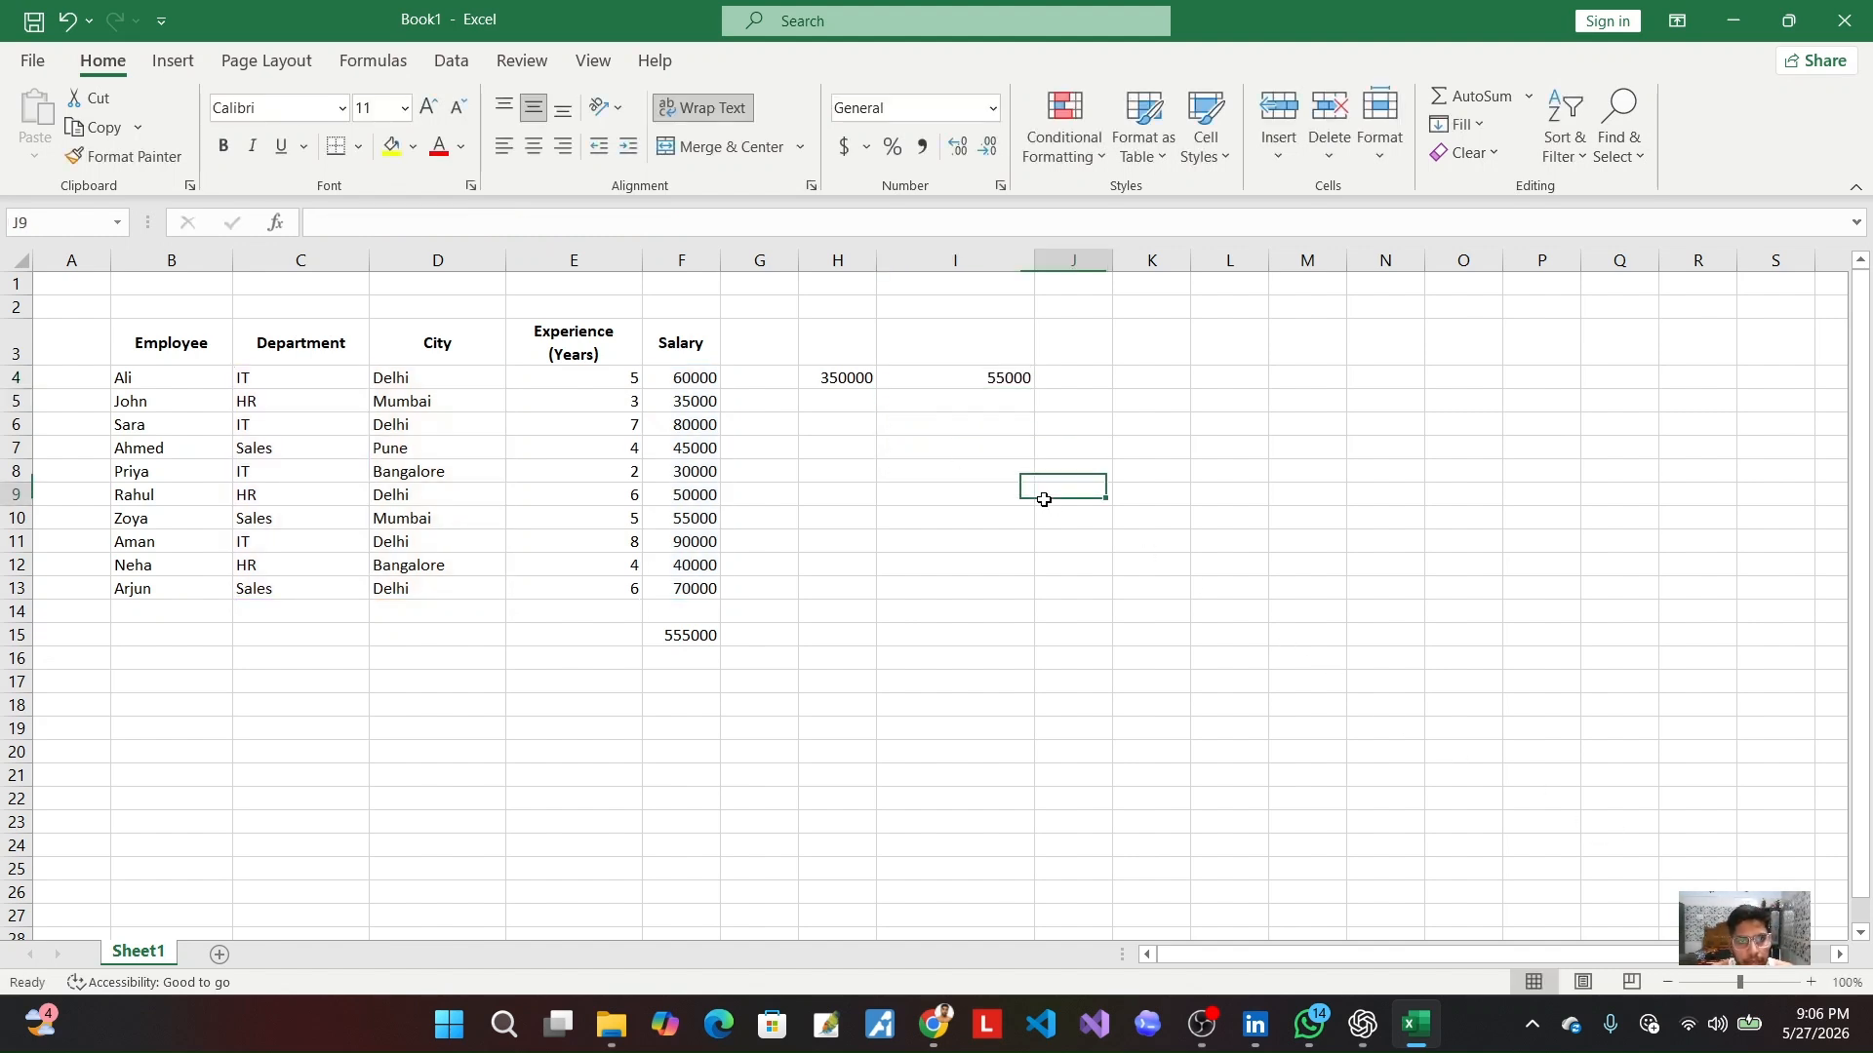
left_click(965, 381)
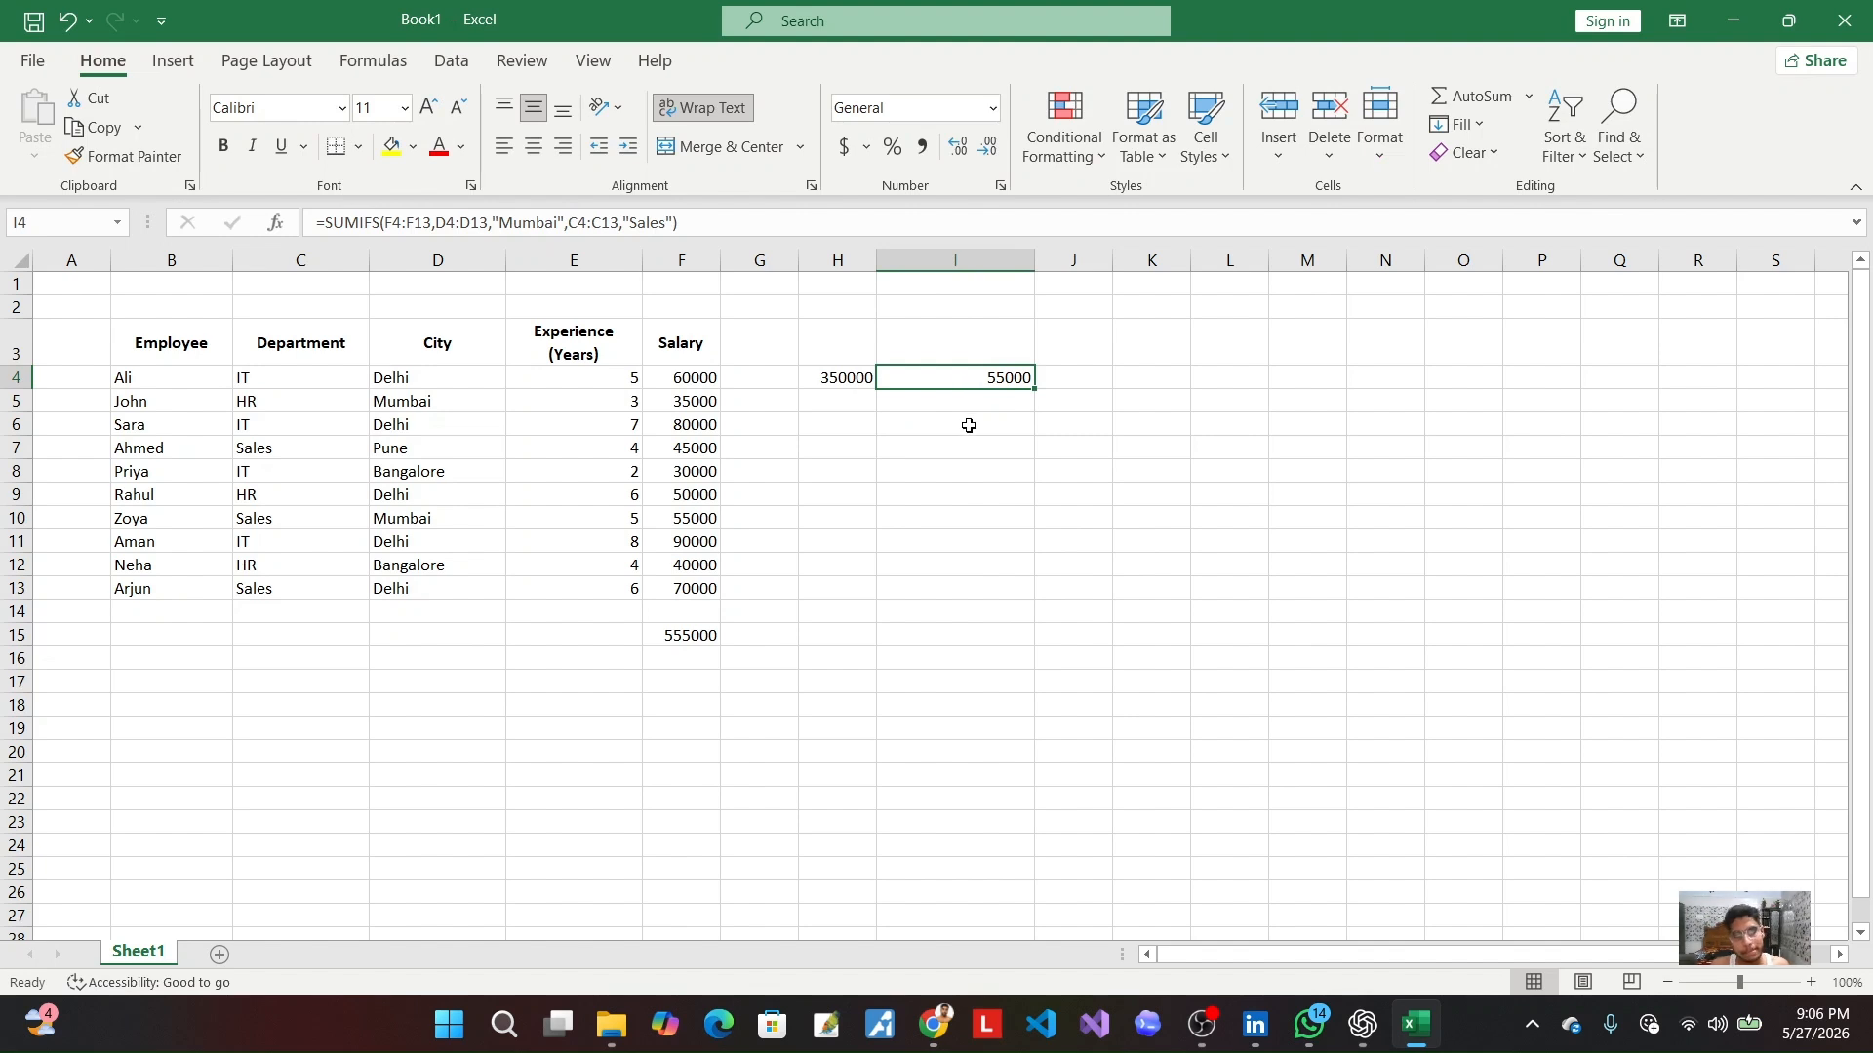
left_click(978, 415)
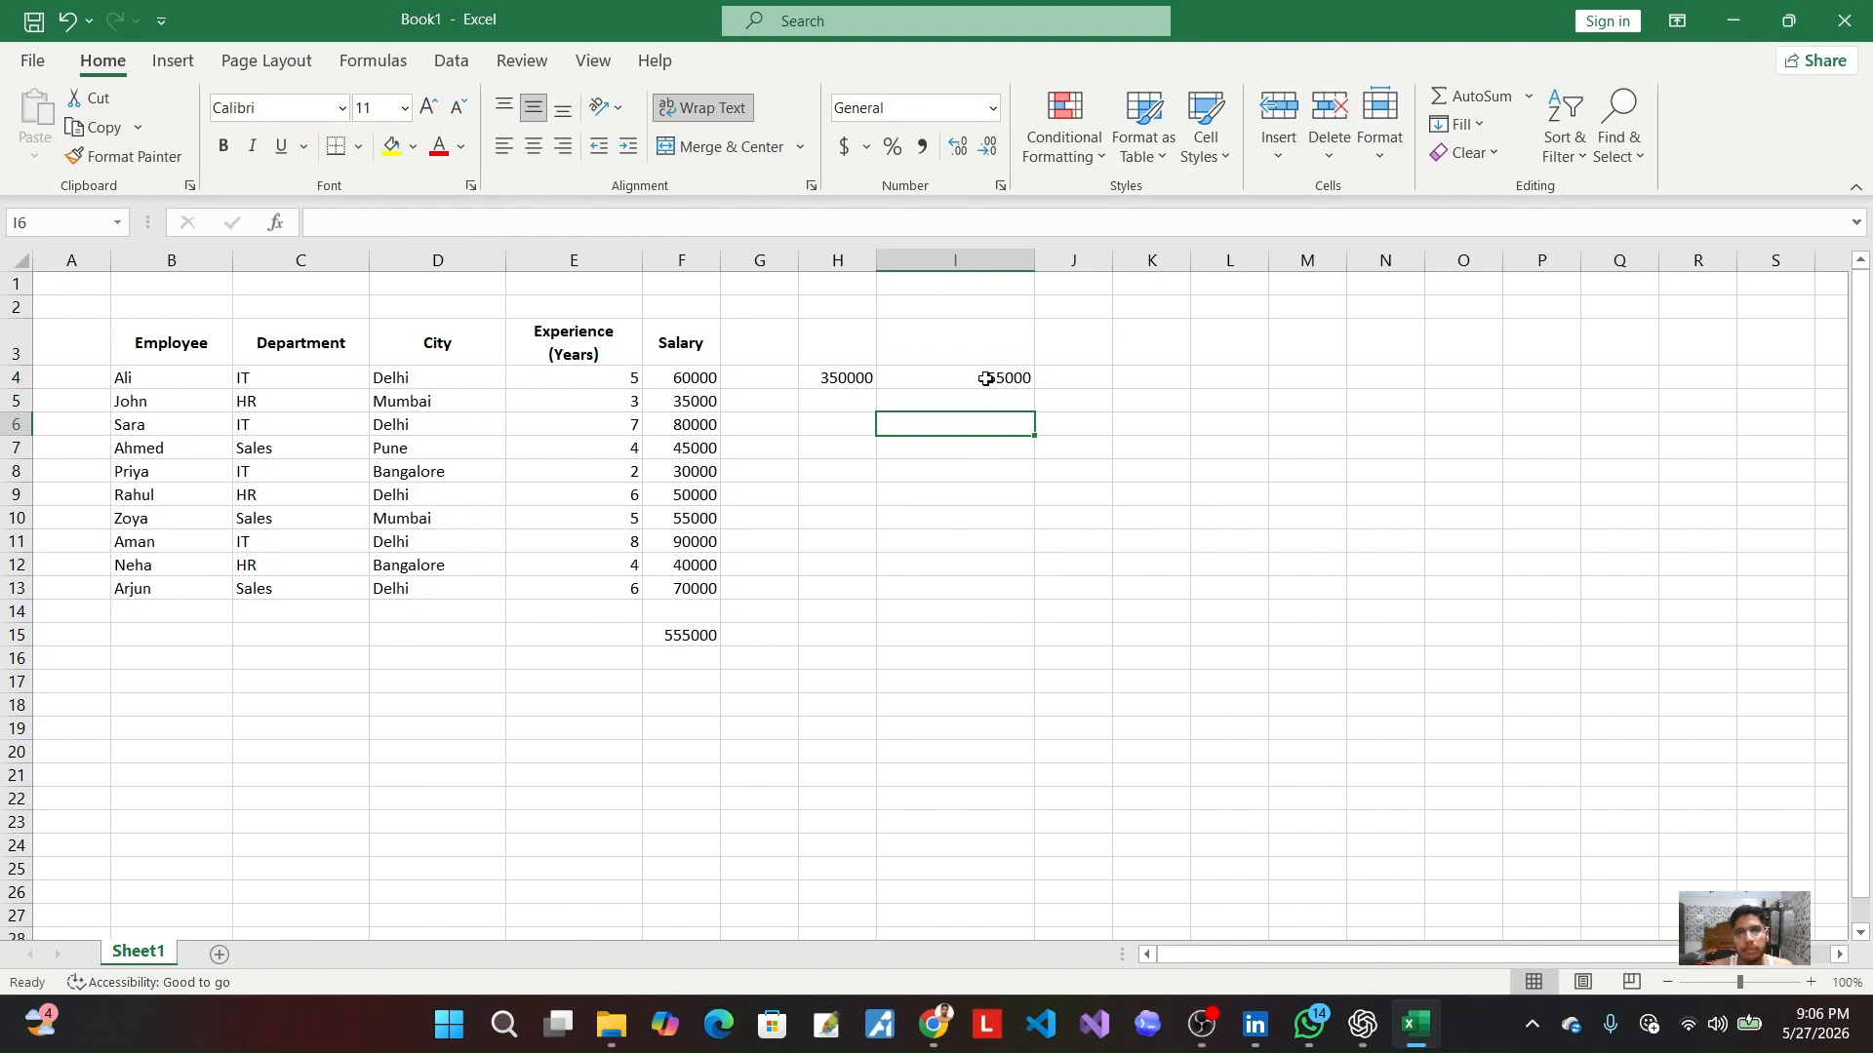
left_click(984, 380)
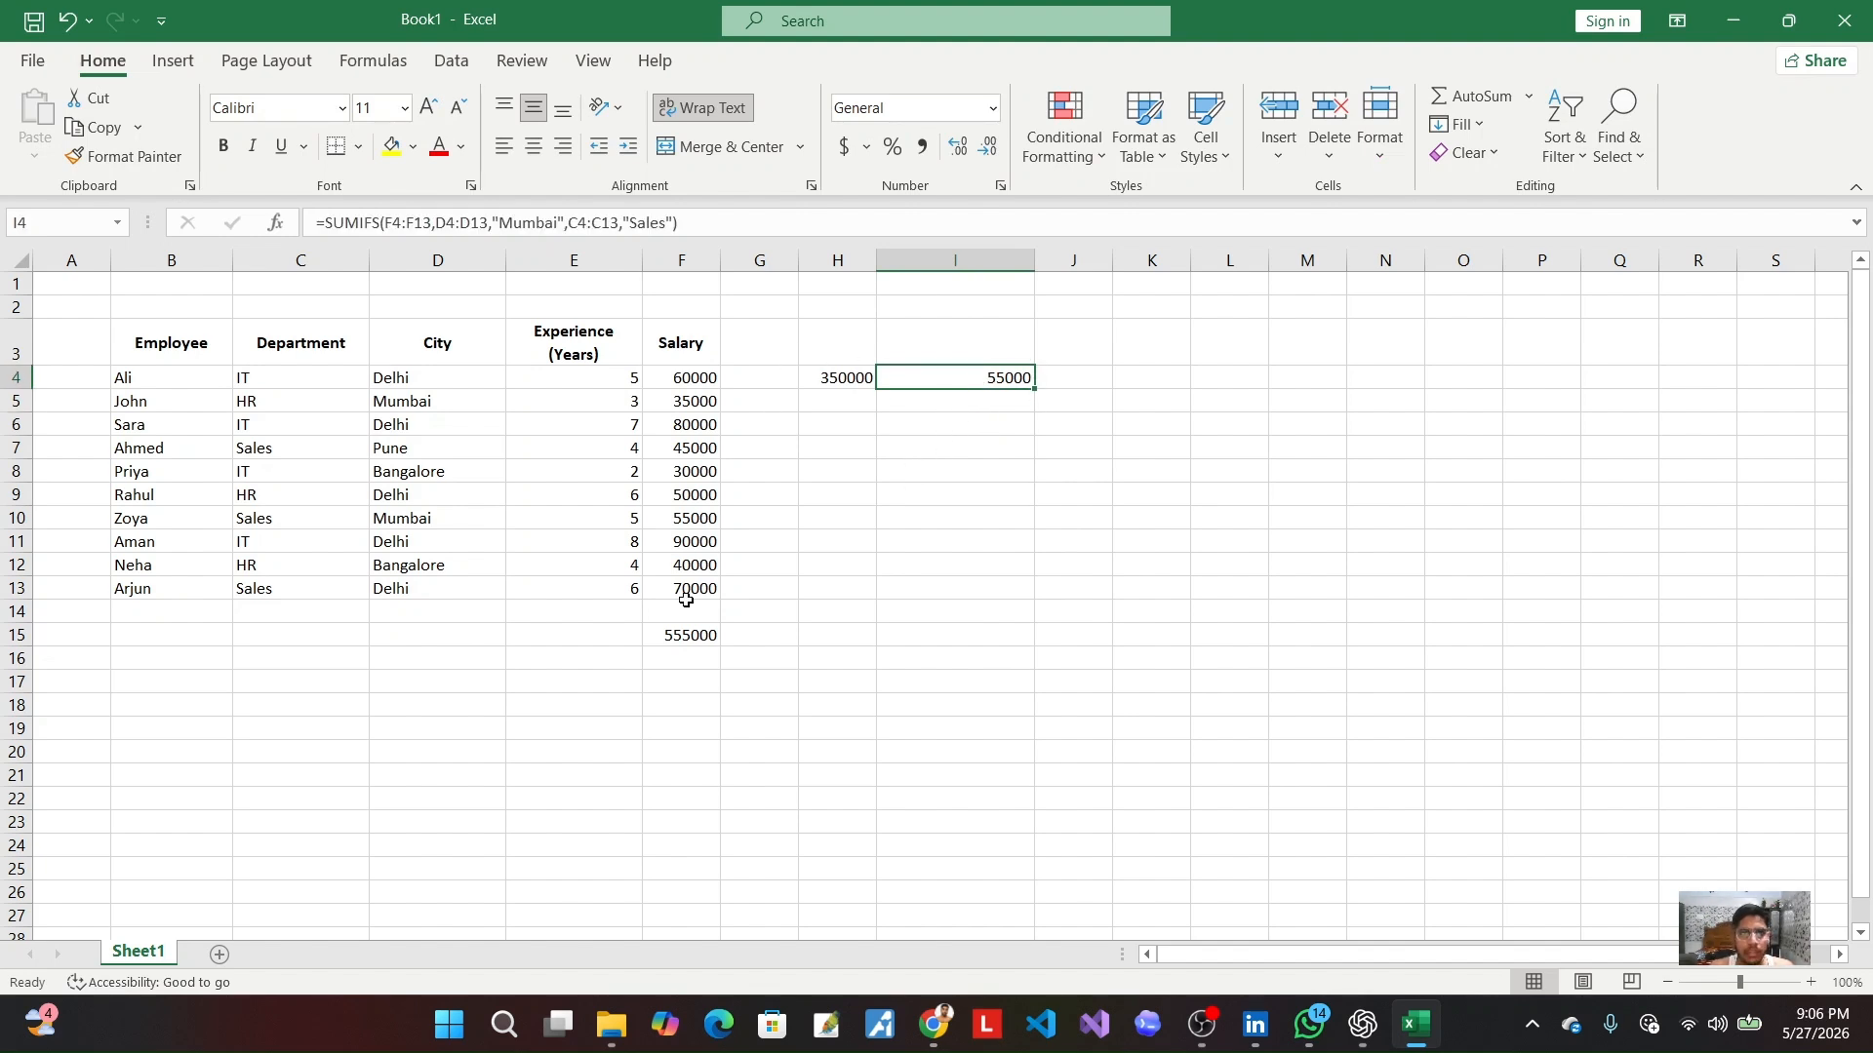
left_click(690, 632)
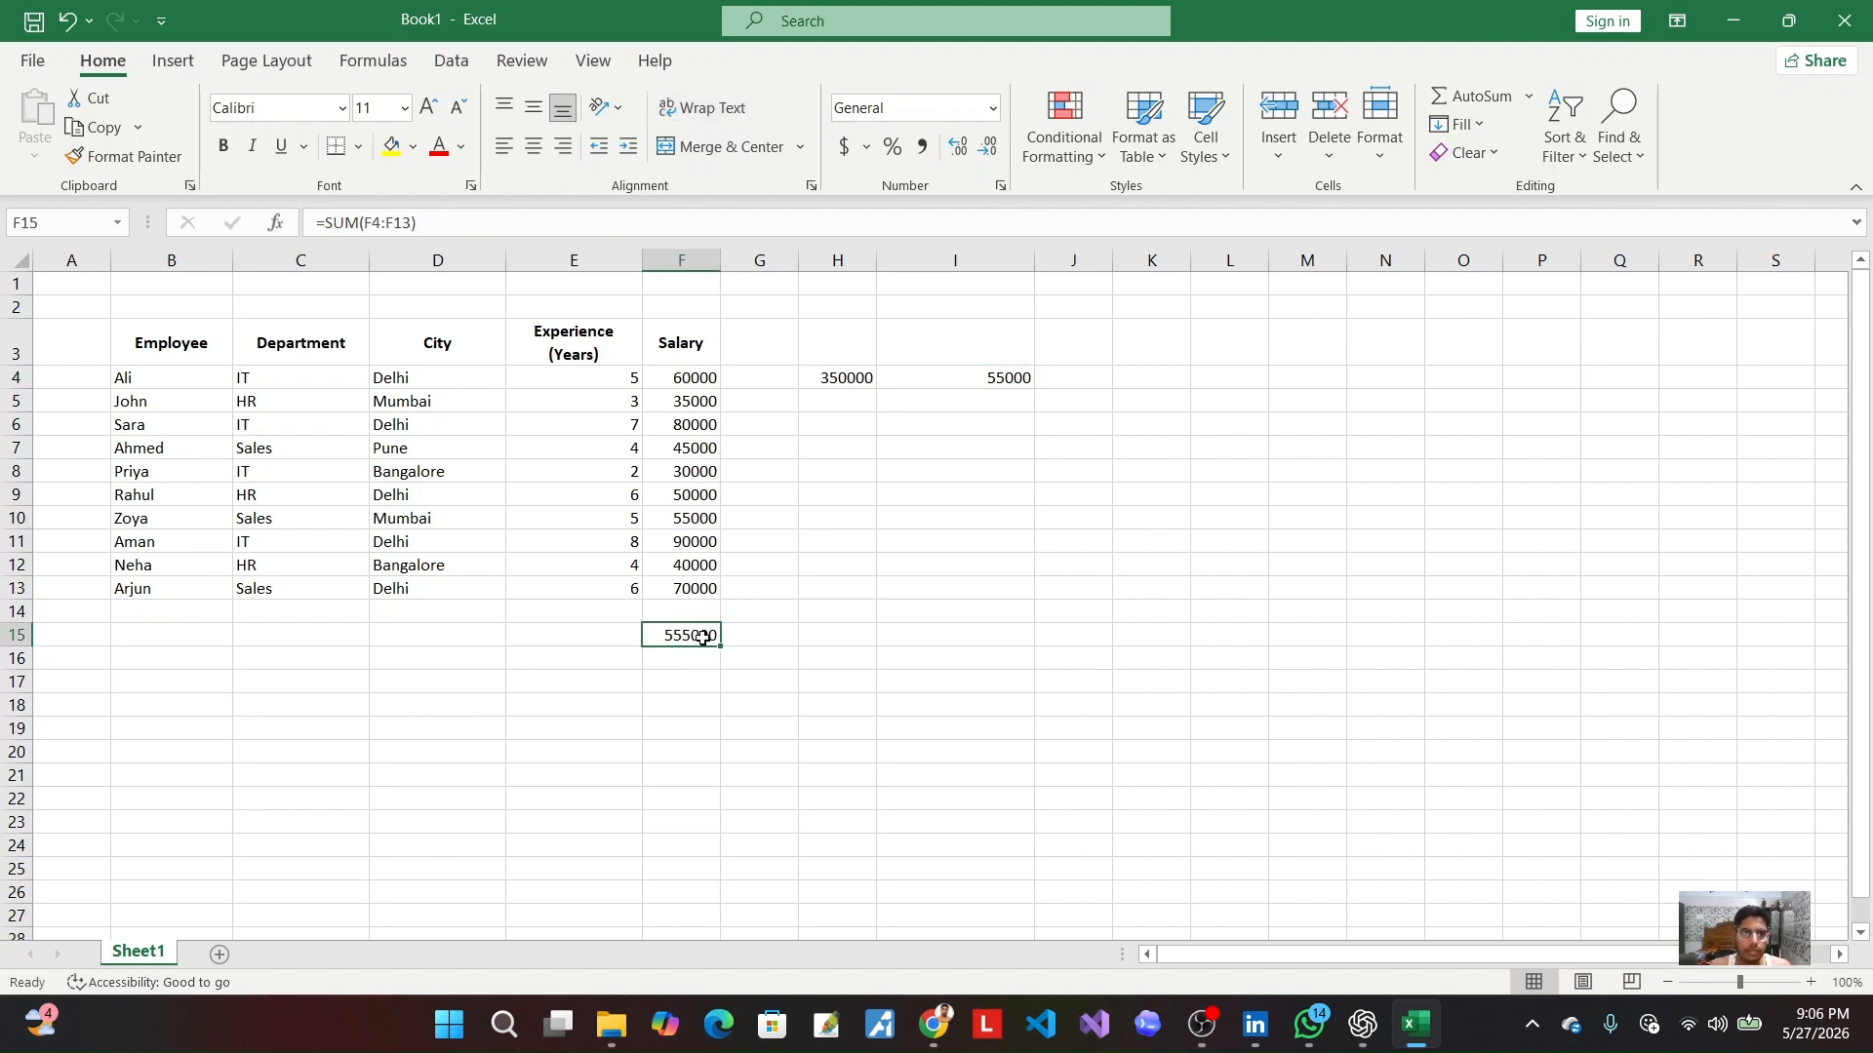
left_click_drag(691, 380, 696, 606)
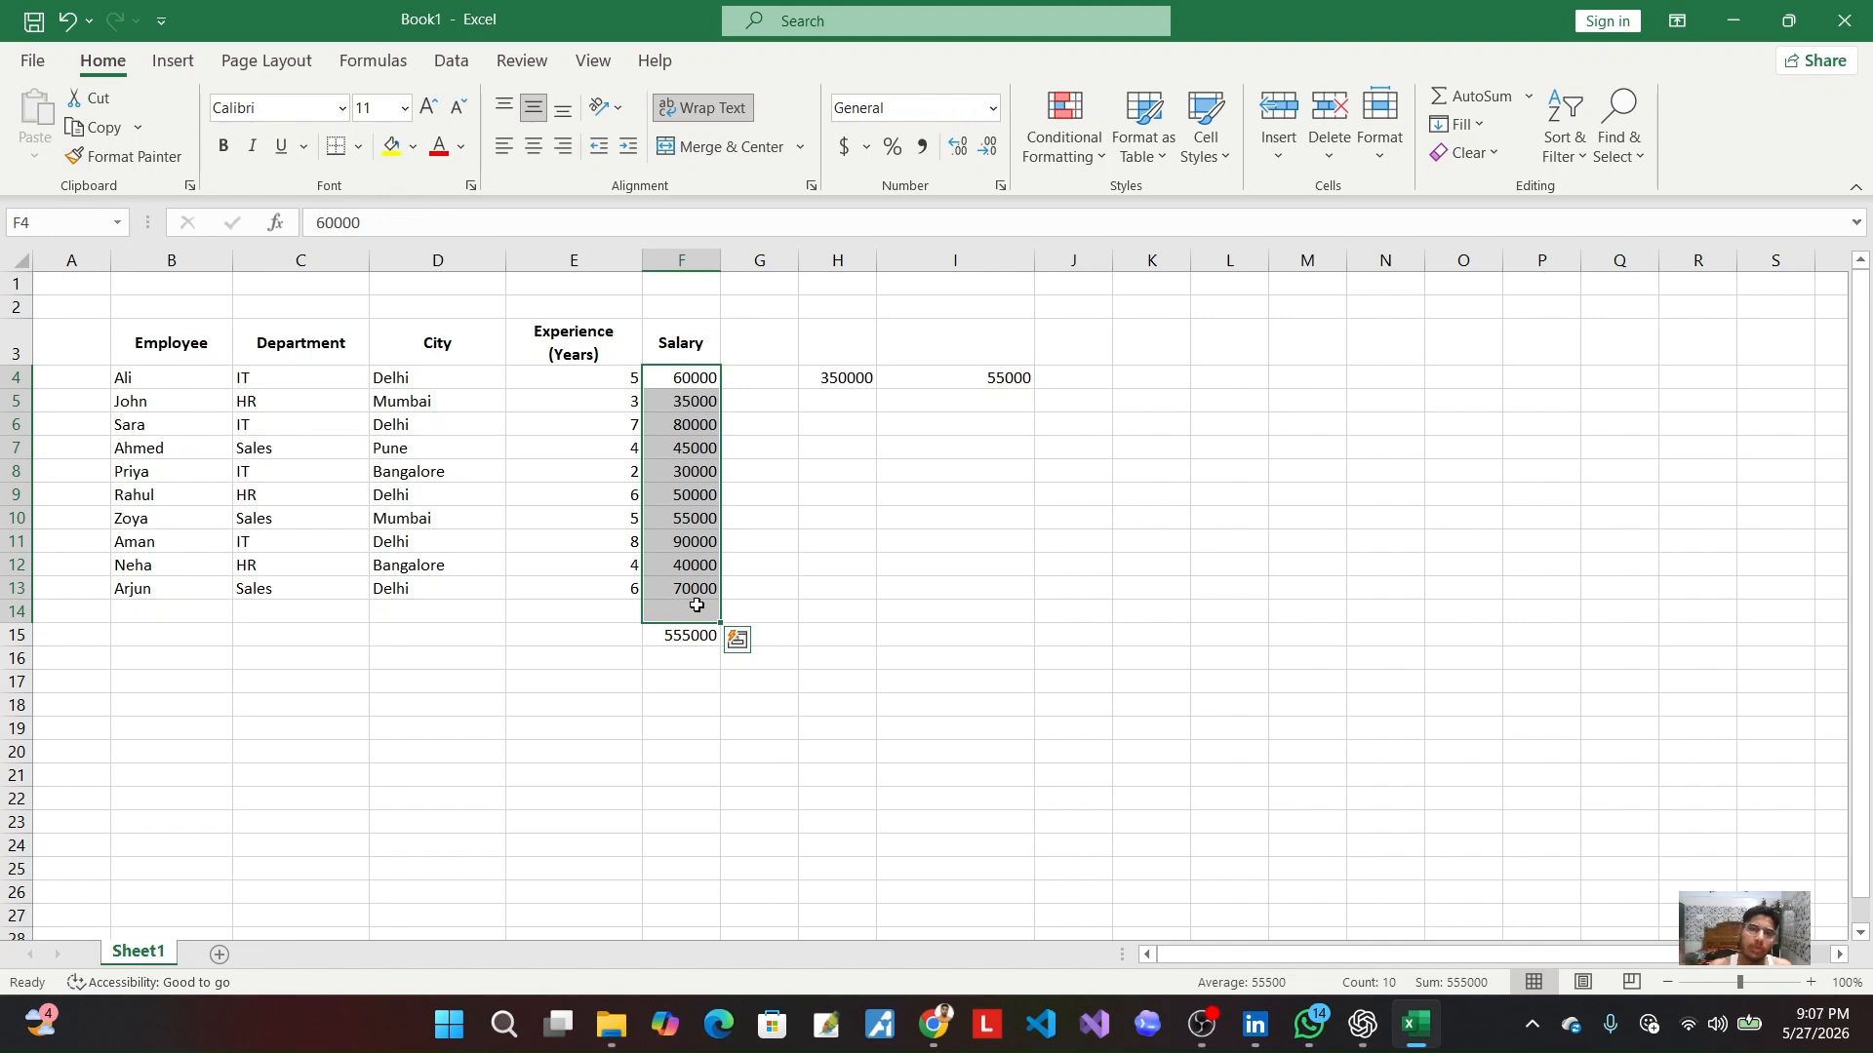
left_click(838, 378)
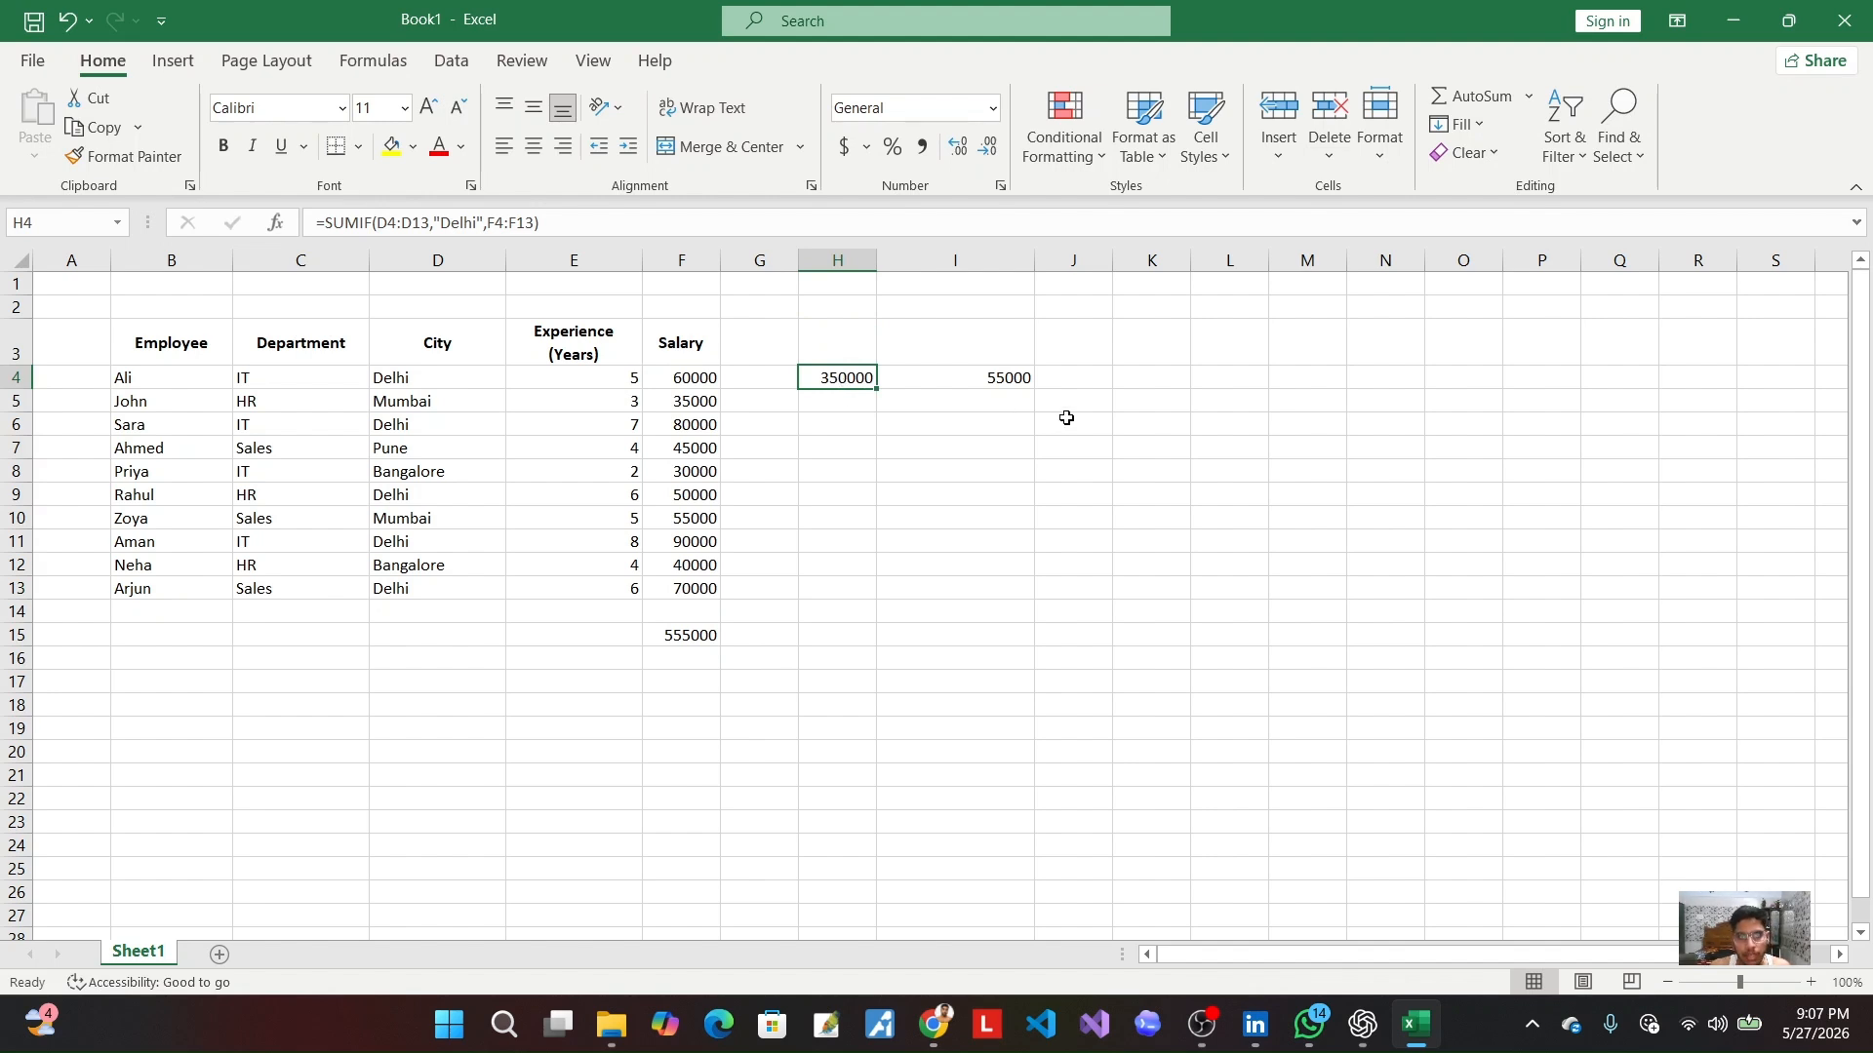
left_click(1012, 381)
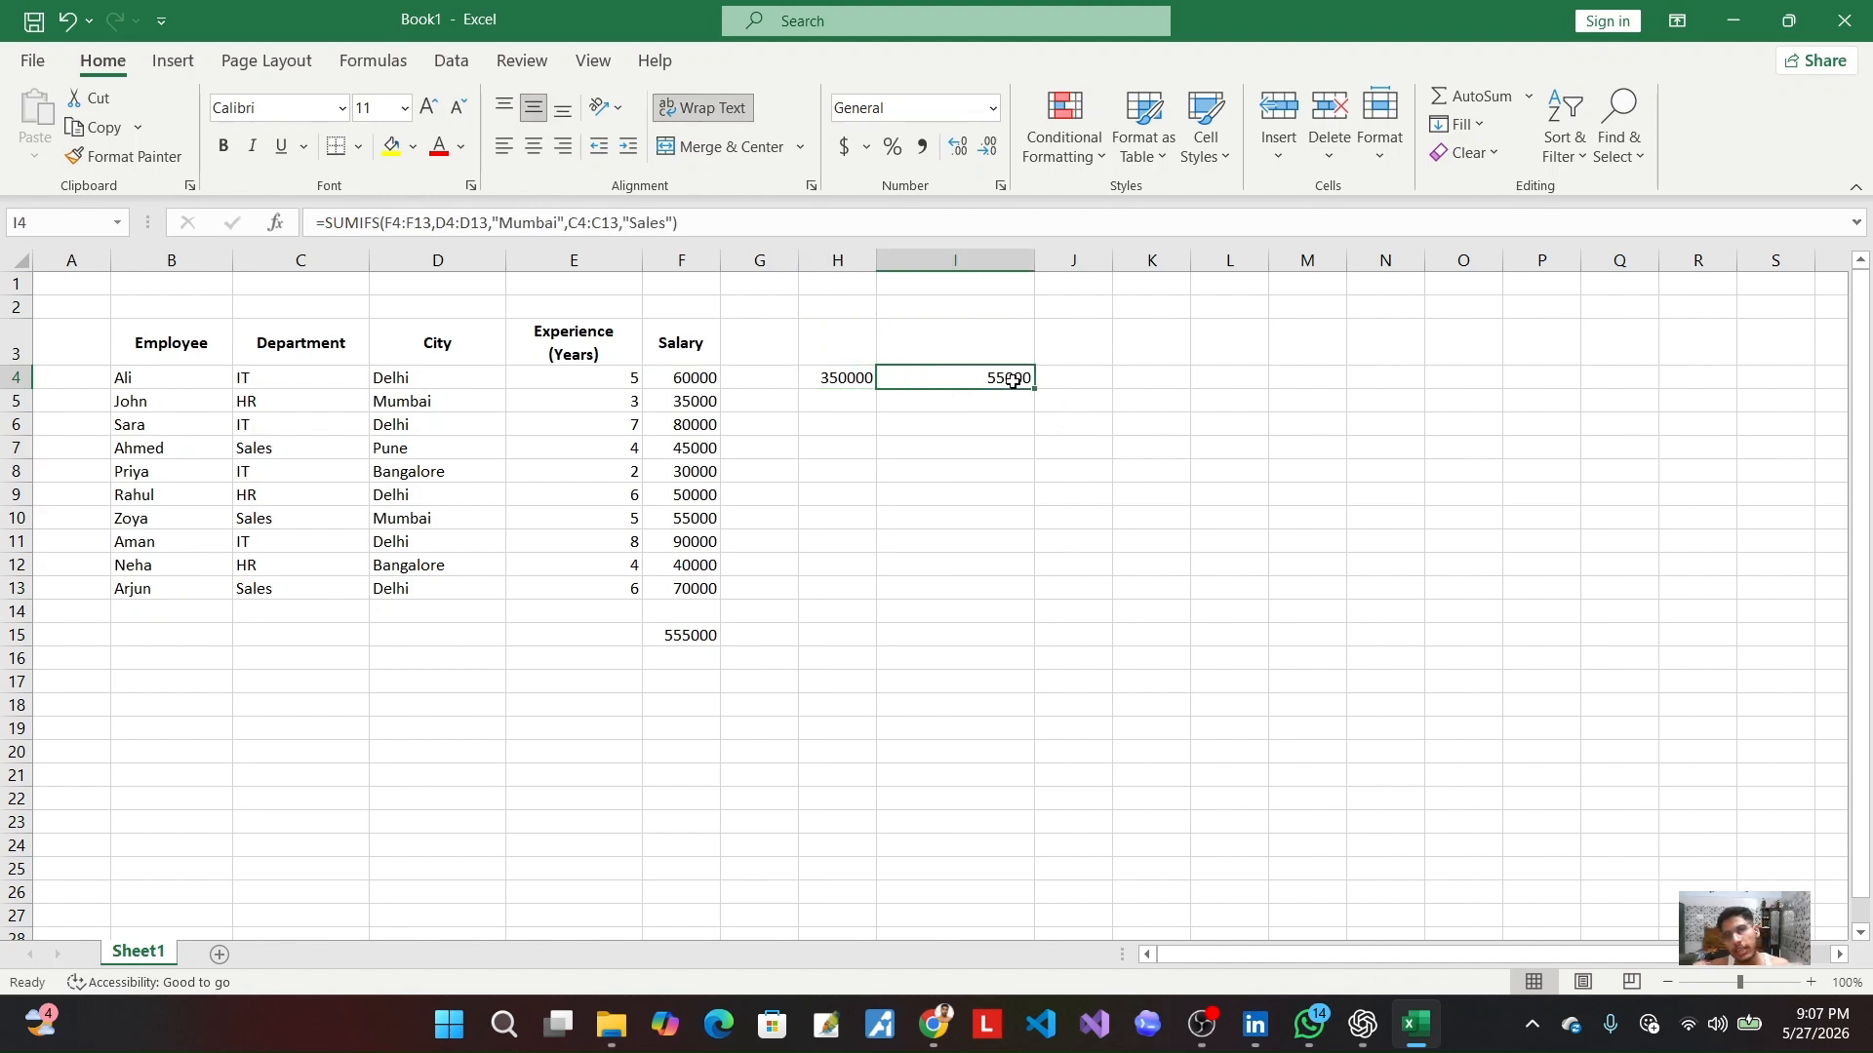